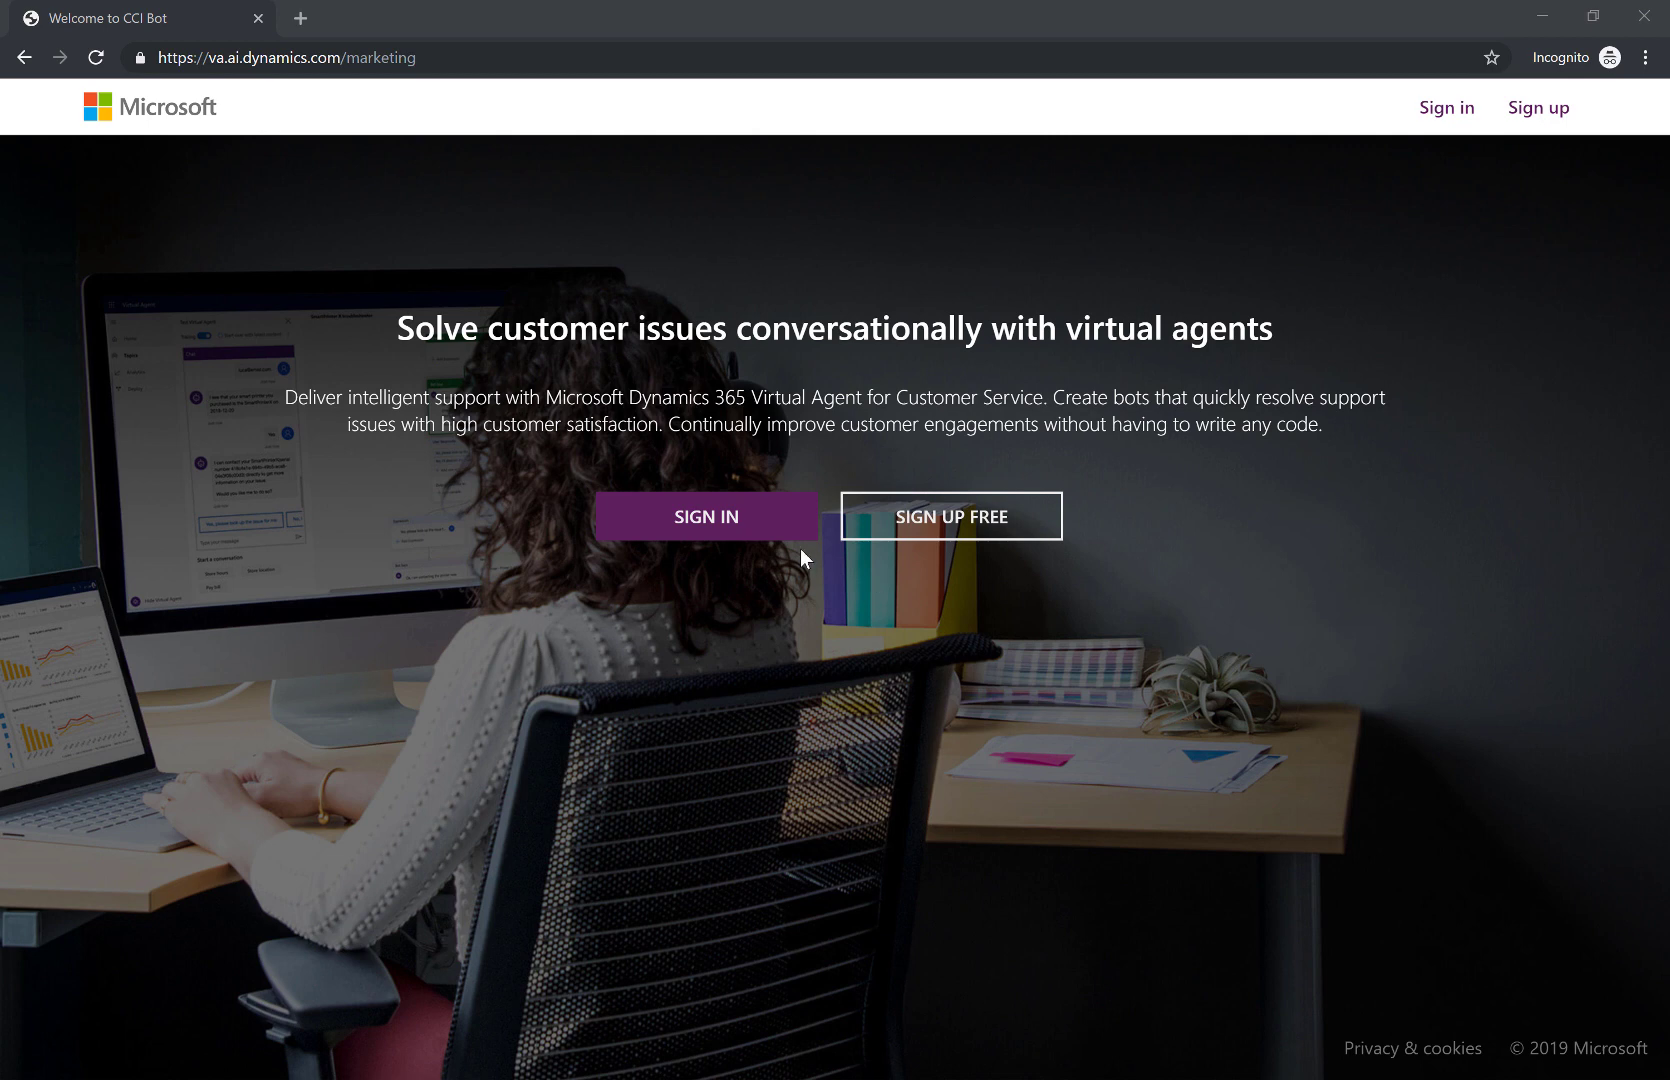
- Sign in to Virtual Agent and open Flow from the app launcher in a separate browser tab
click(776, 530)
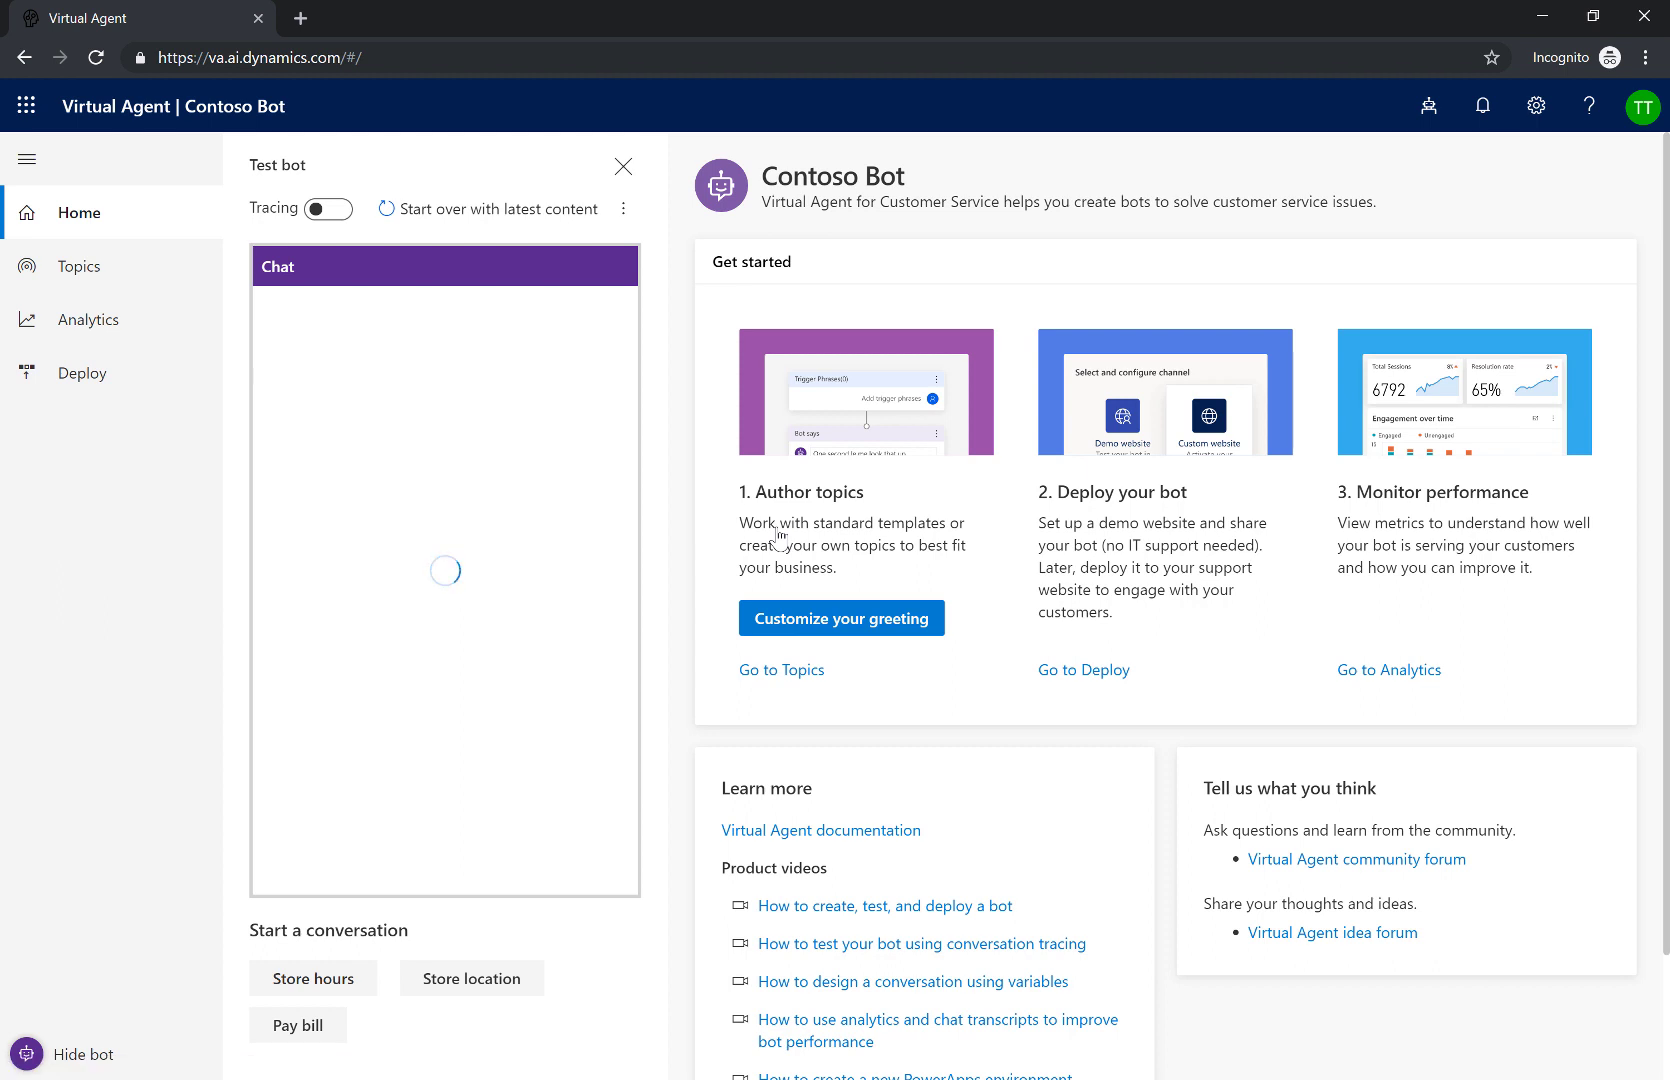
click(26, 106)
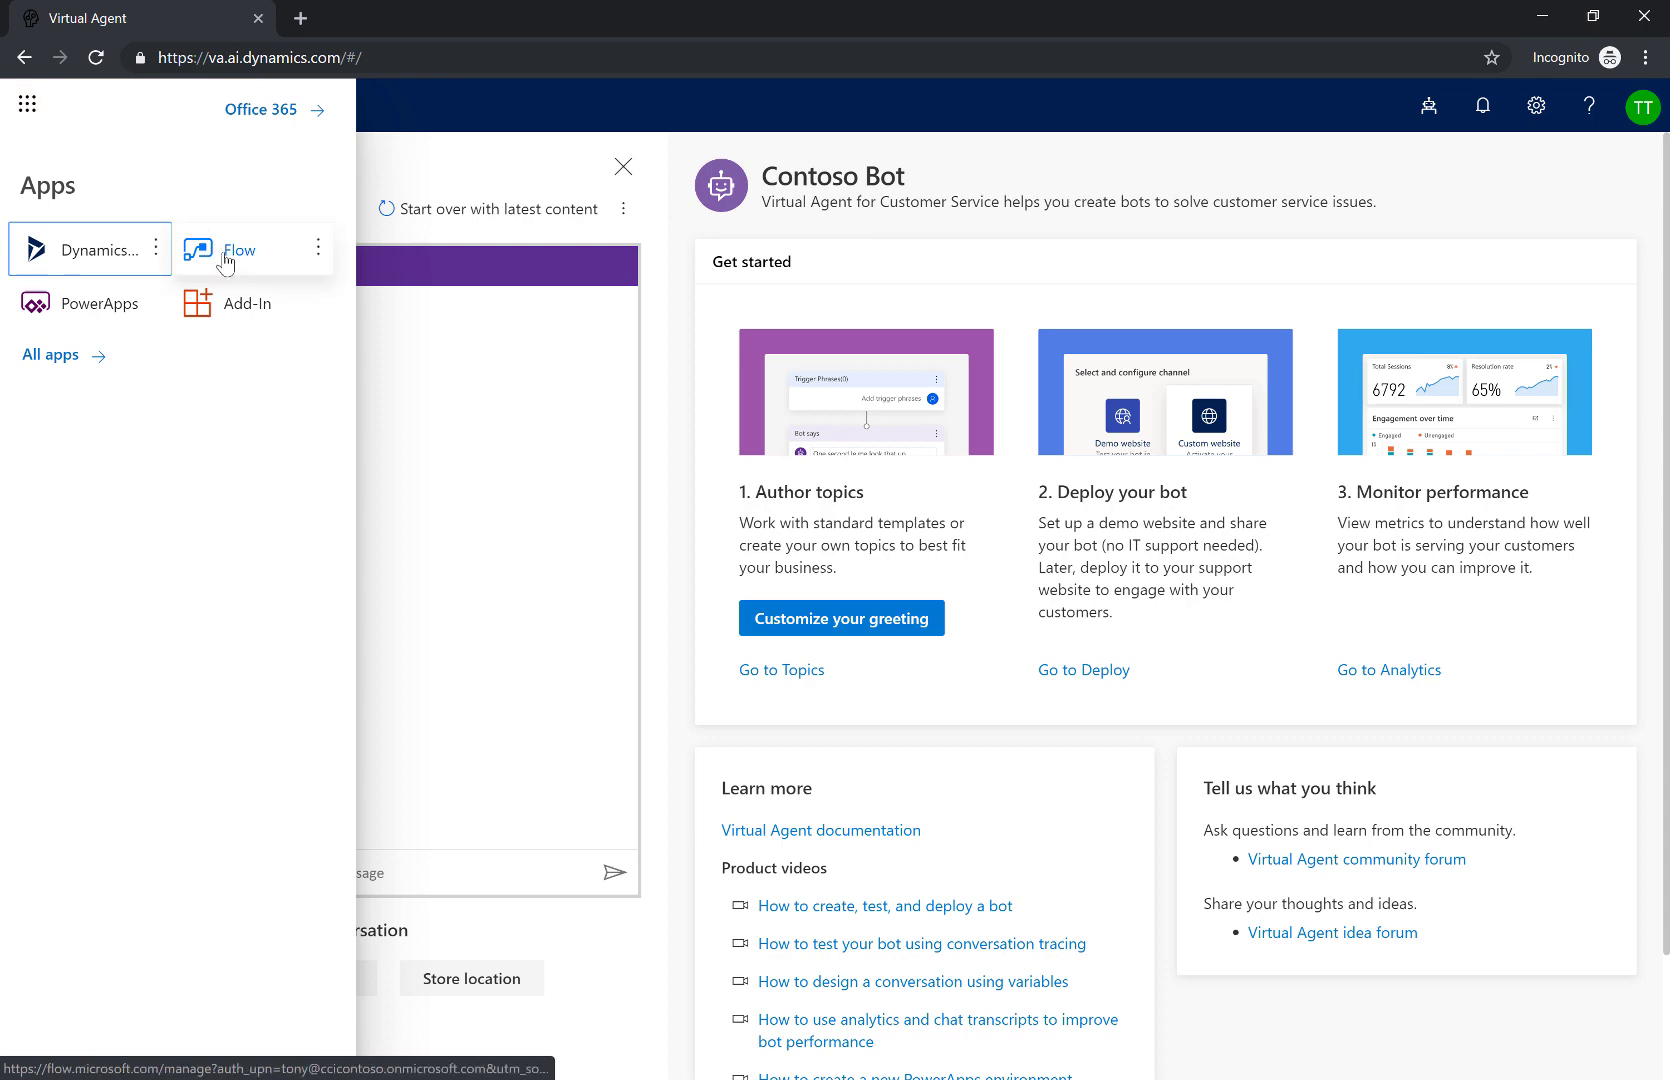
click(318, 246)
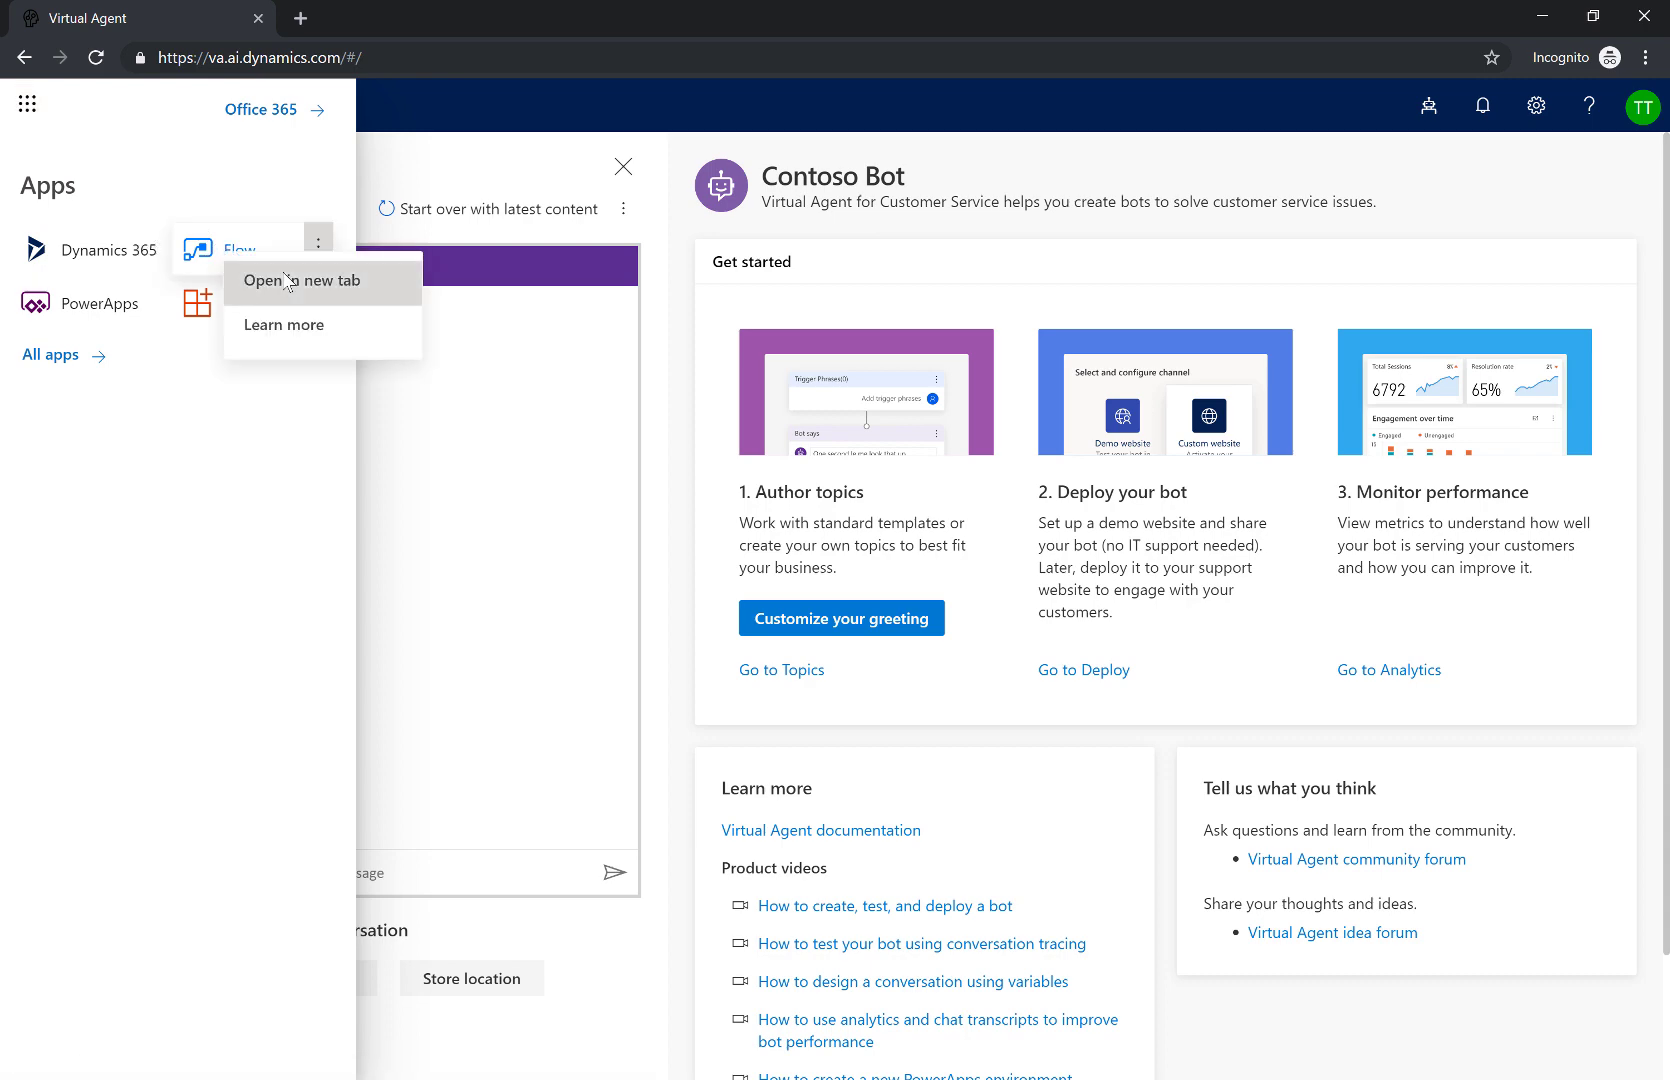
click(289, 278)
click(404, 18)
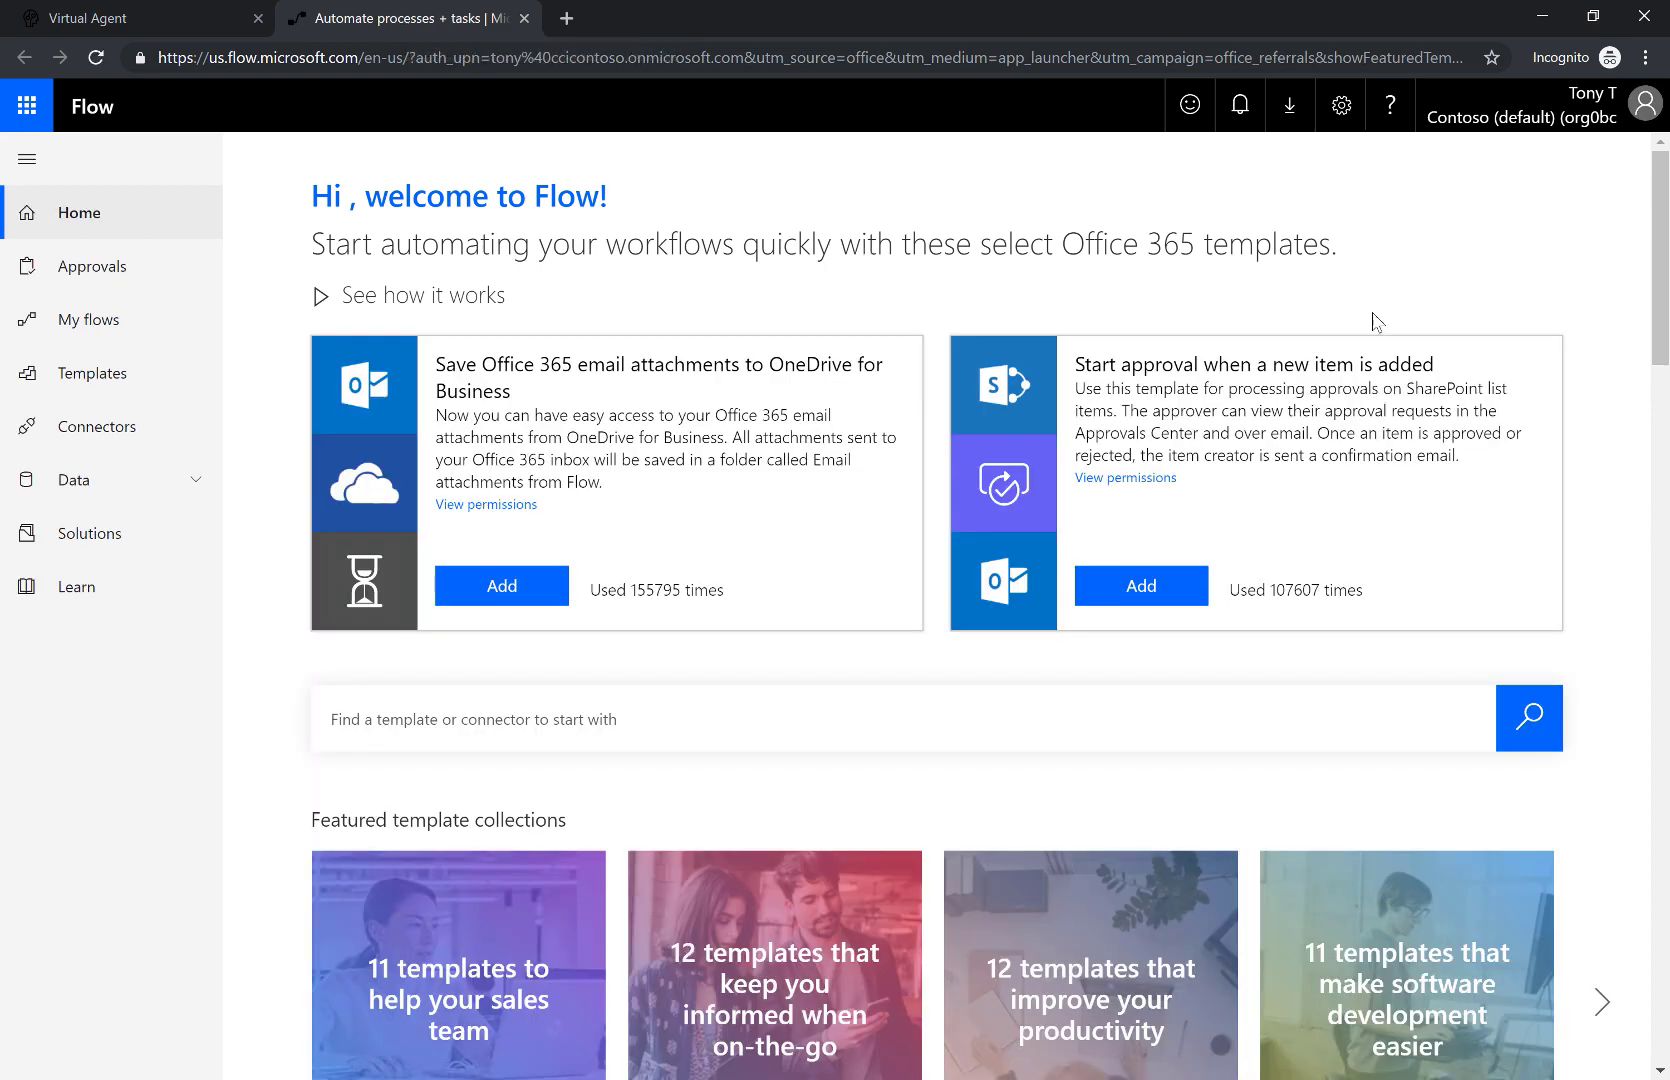
- Check the selected environment in Flow against the environment that holds the Contoso Bot in Virtual Agent
click(1585, 118)
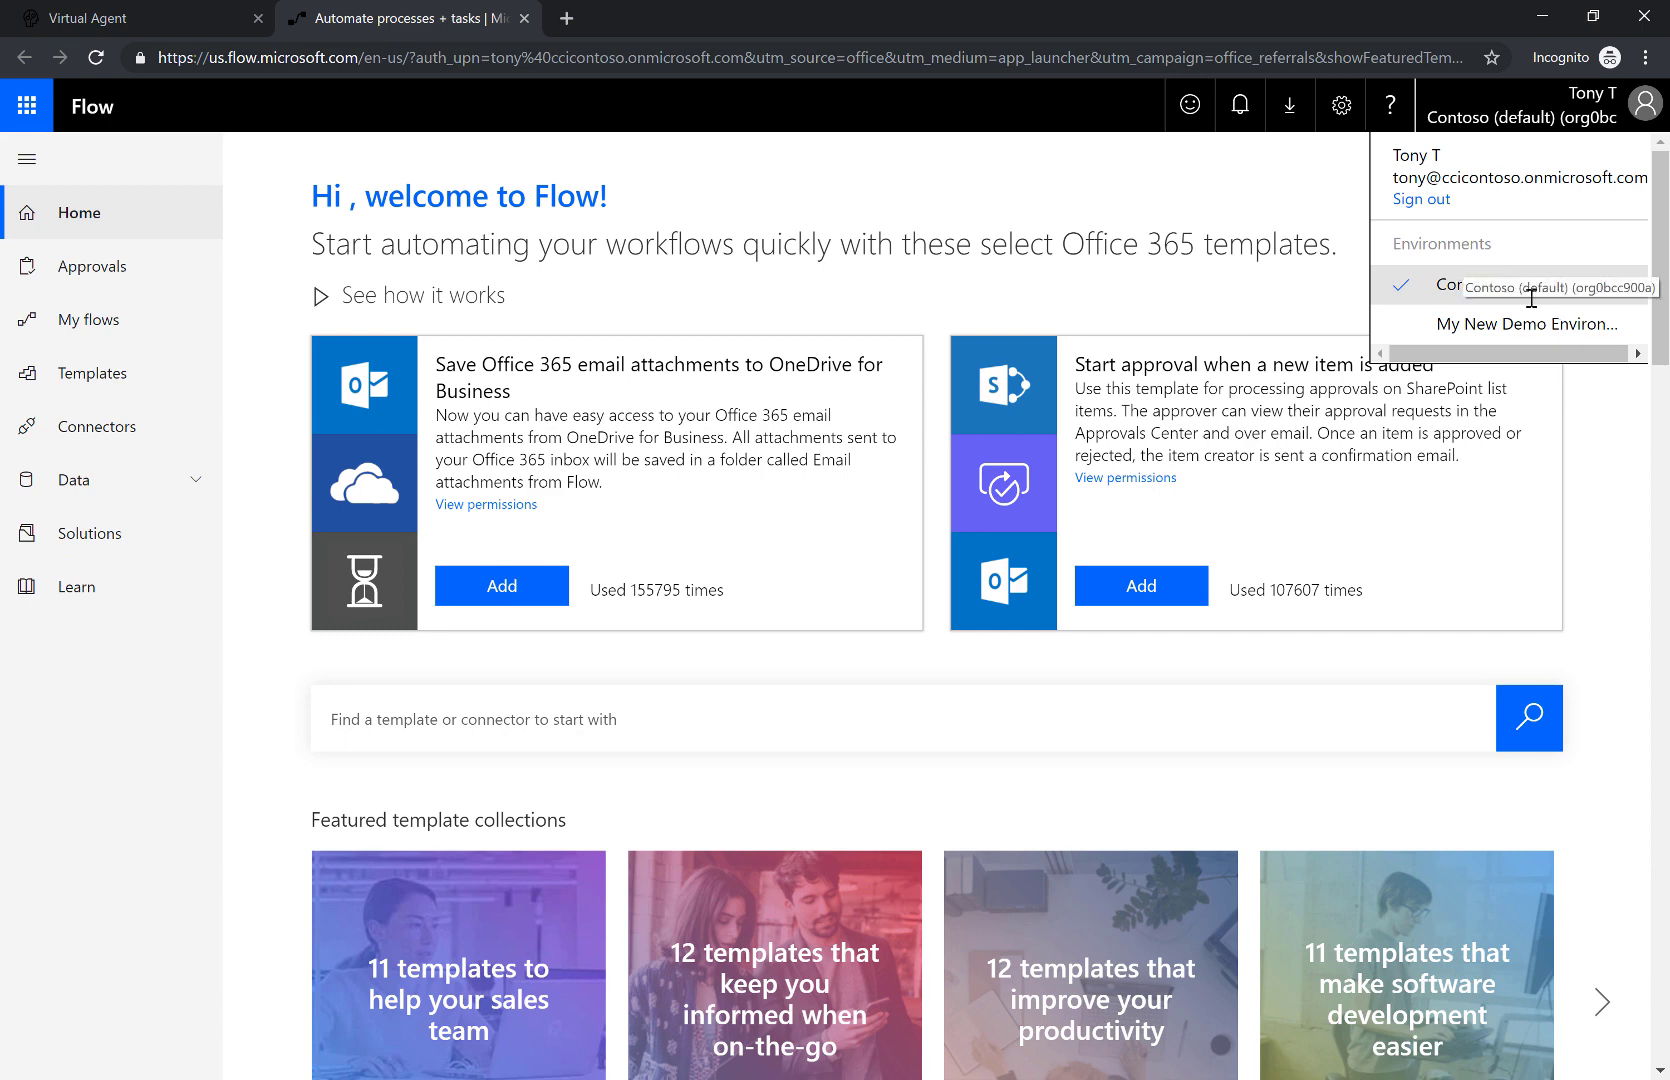
click(1603, 394)
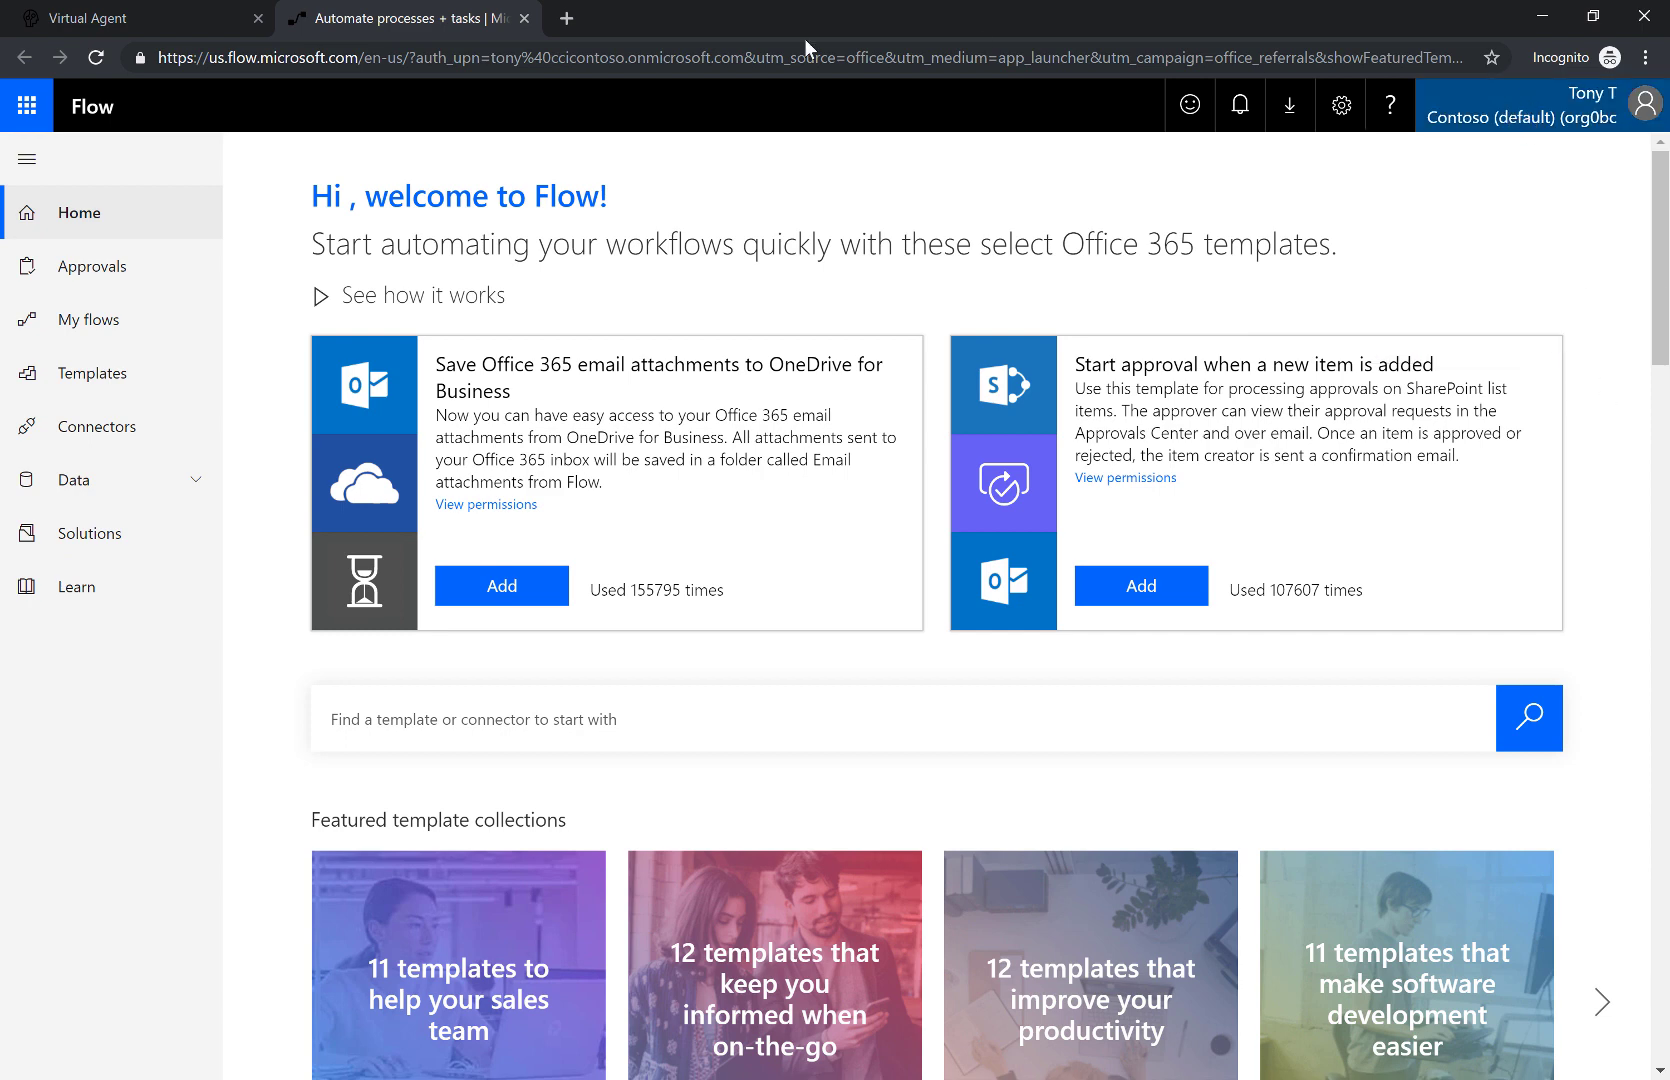
click(178, 10)
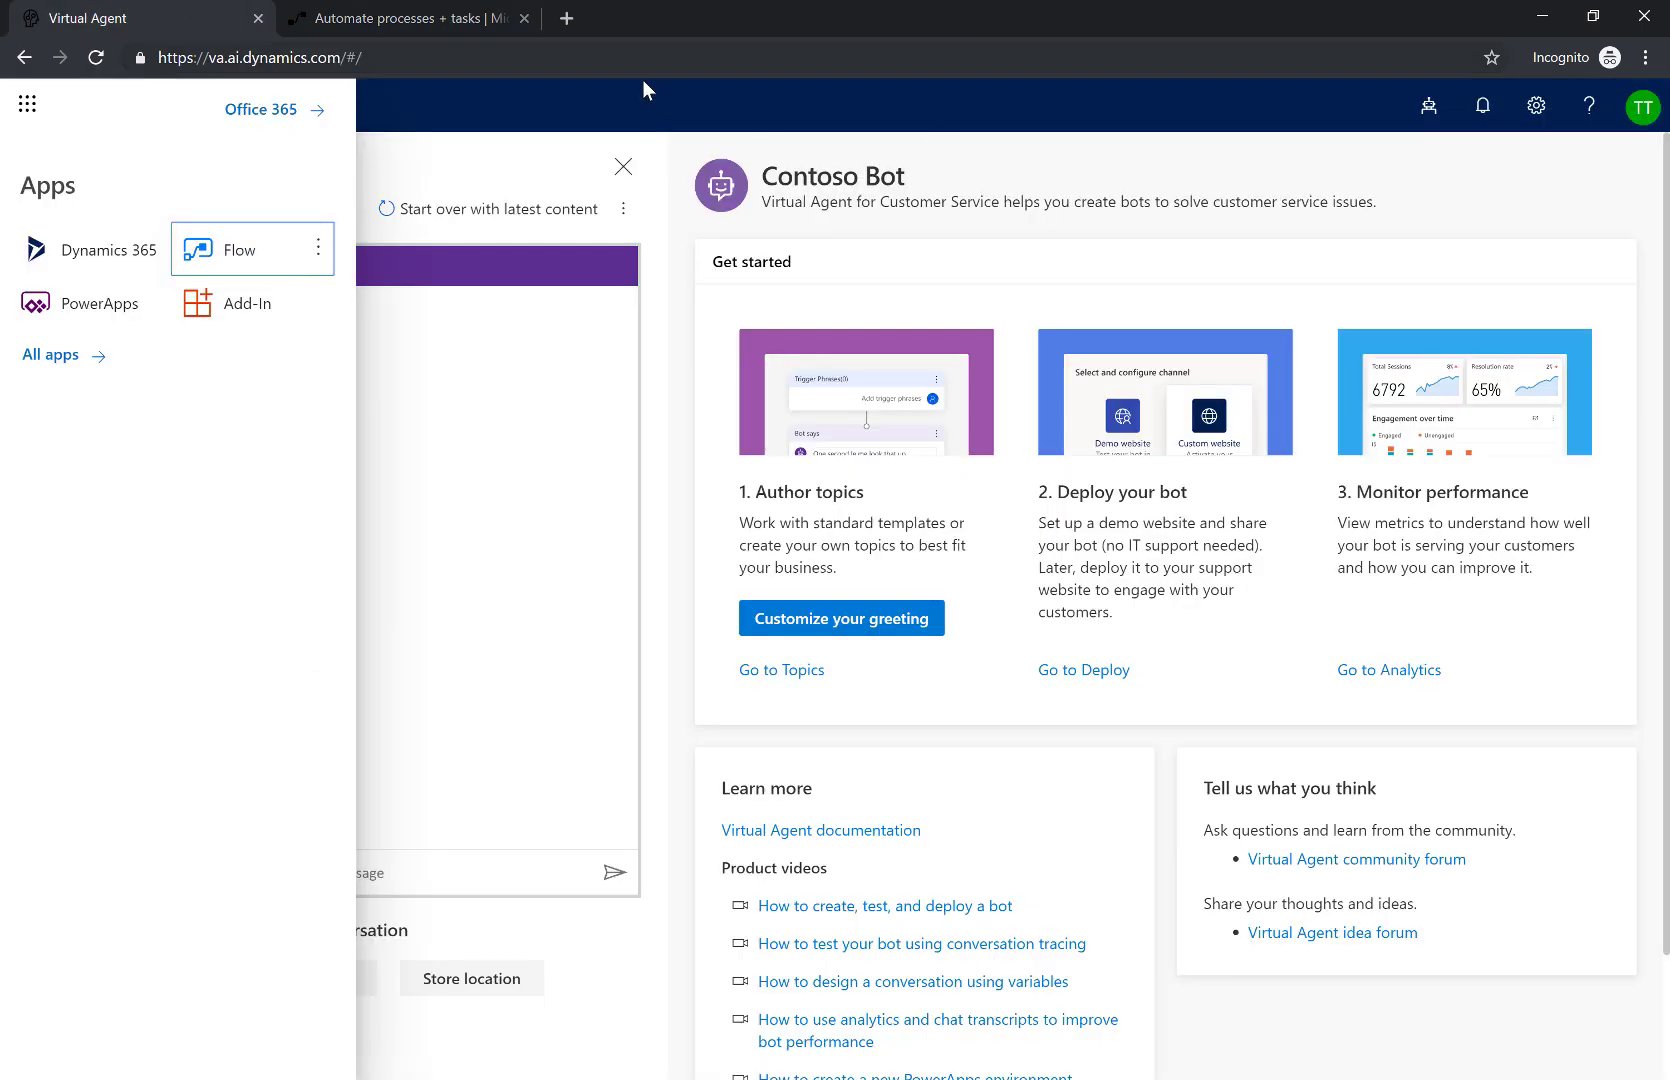
click(27, 103)
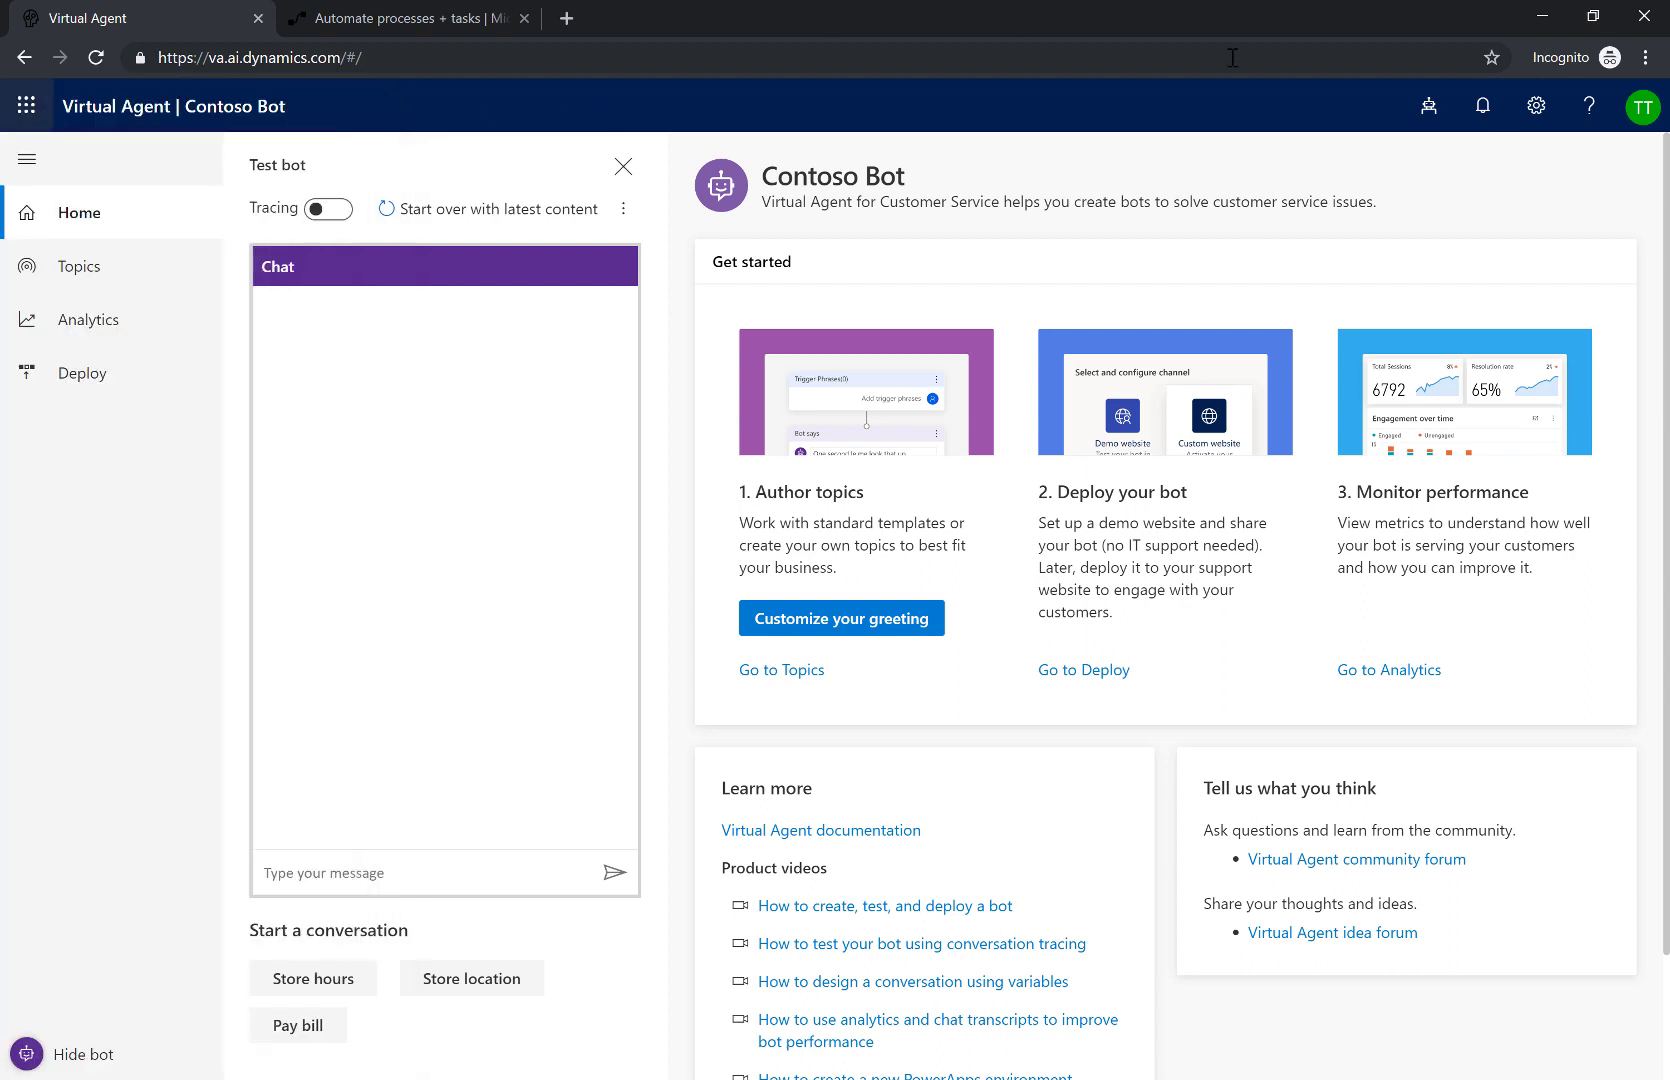
click(1428, 110)
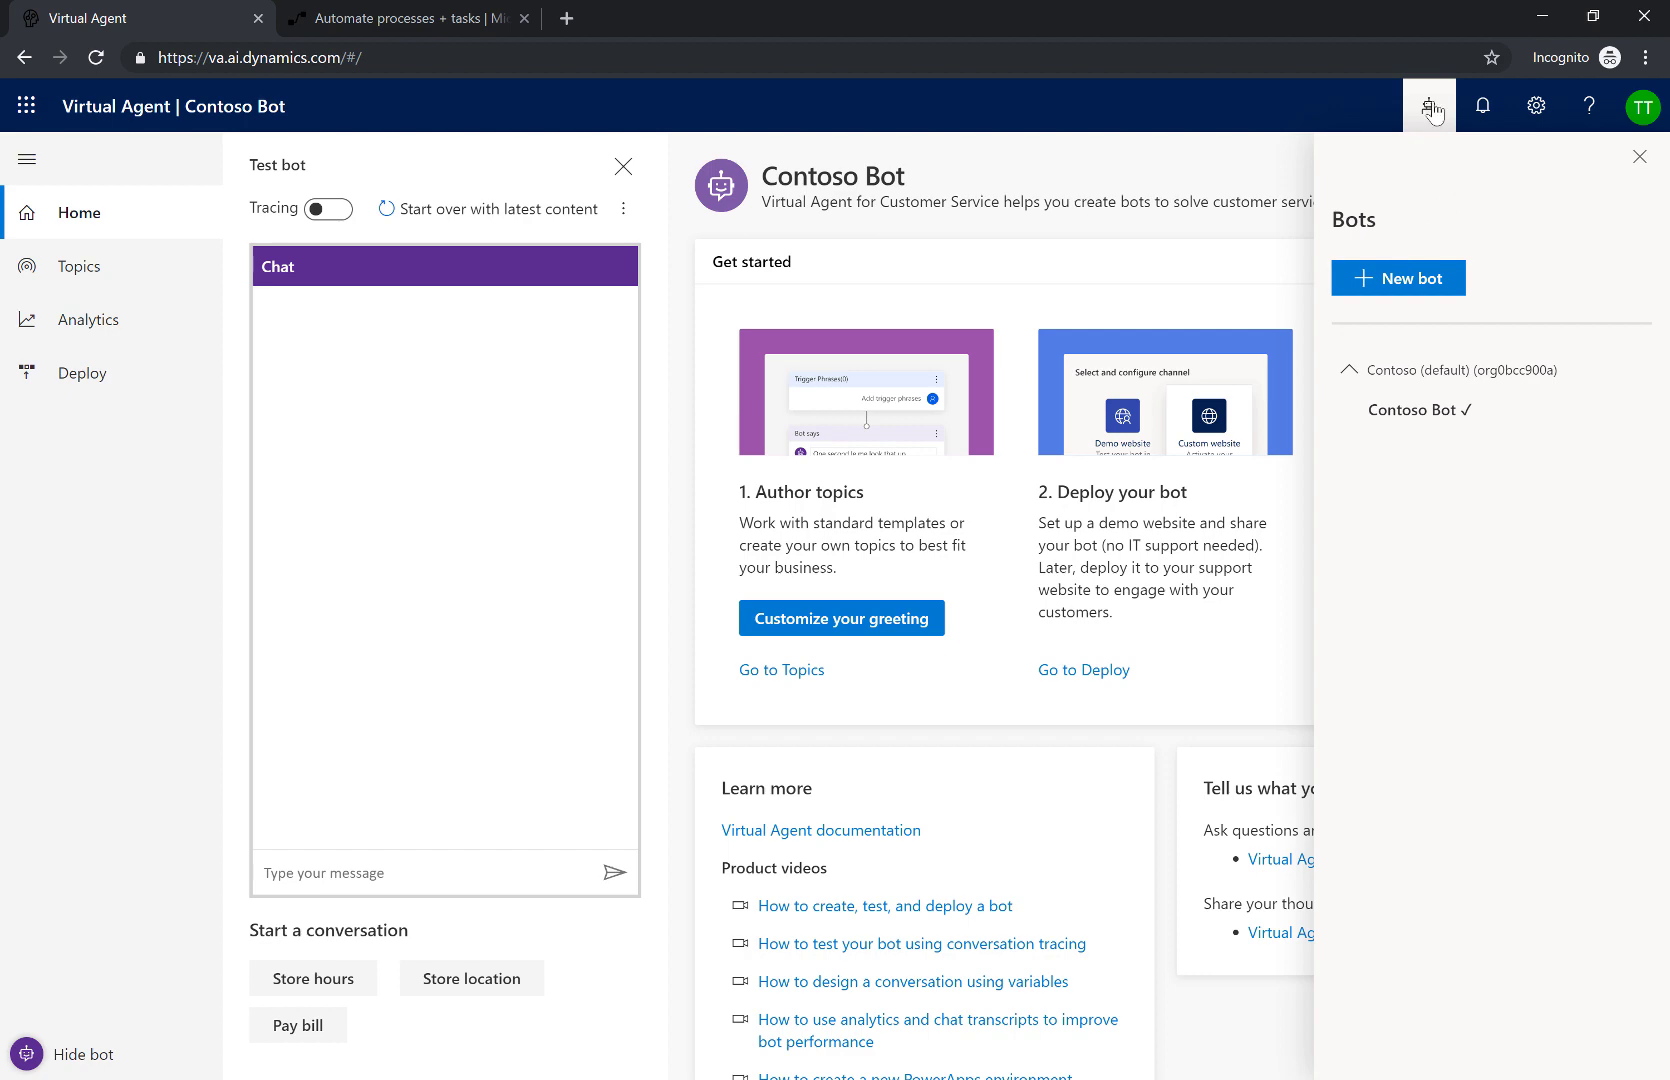
- Switch back to Flow and open the Sample Flows solution
click(467, 17)
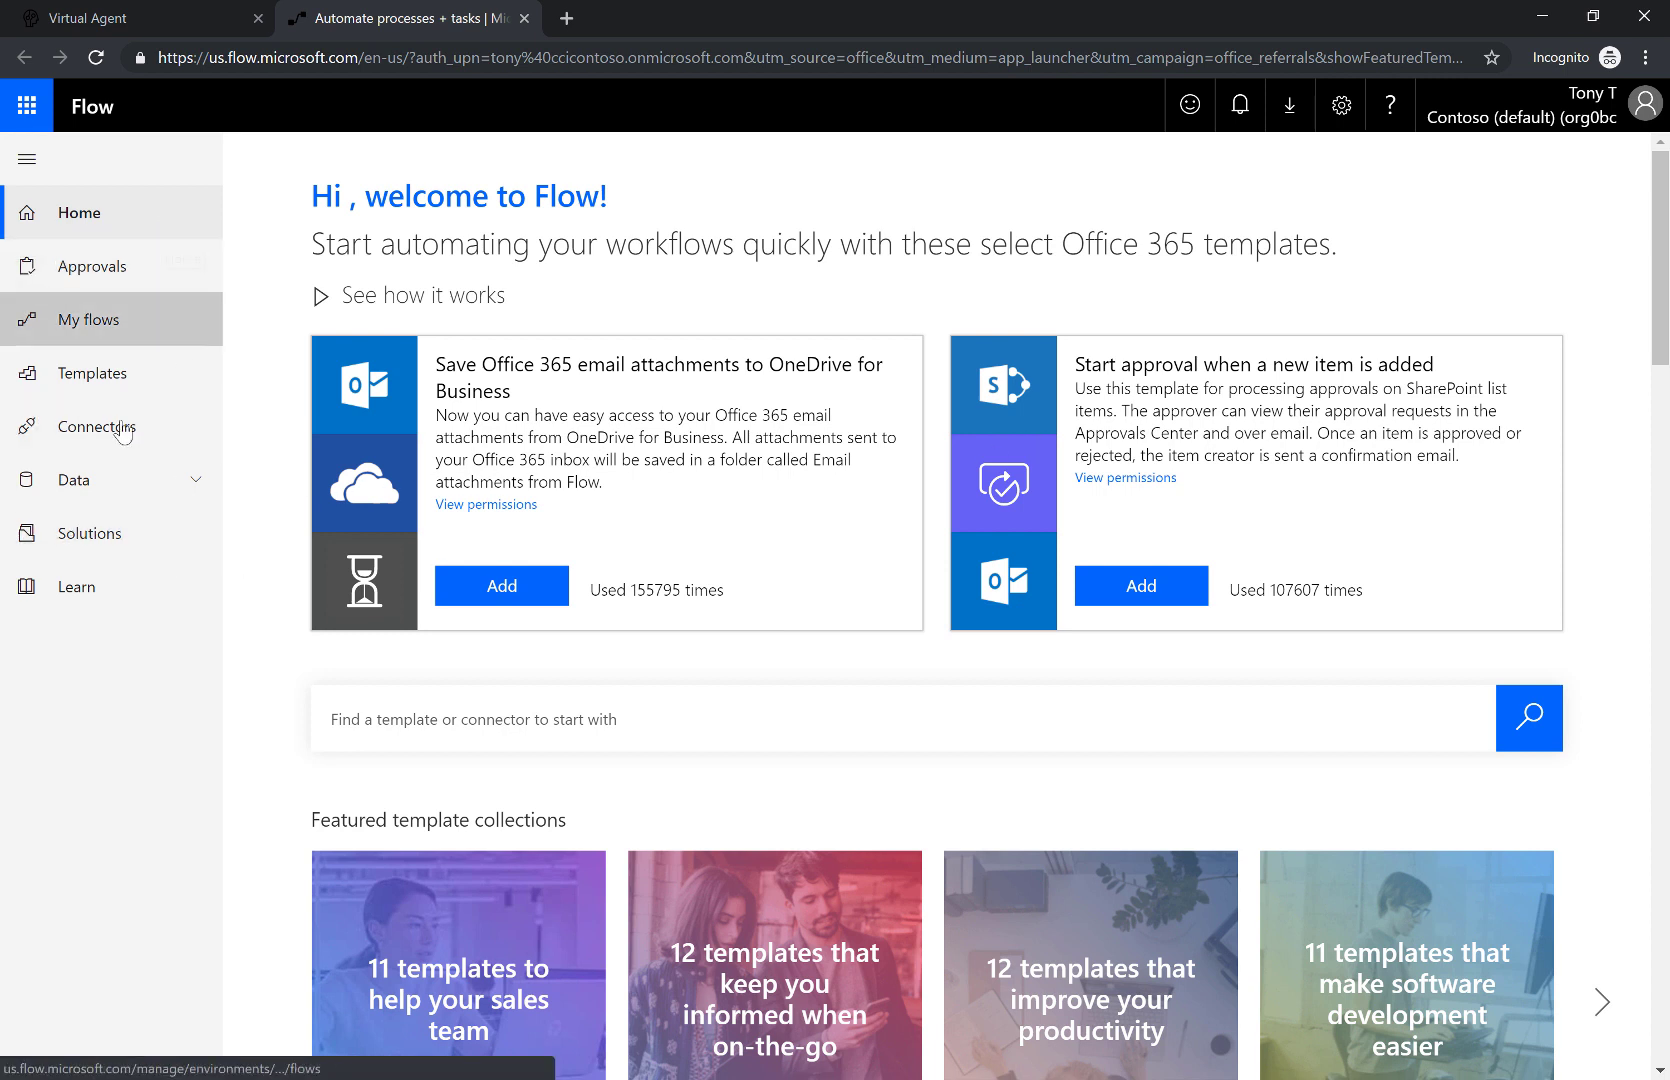
click(110, 541)
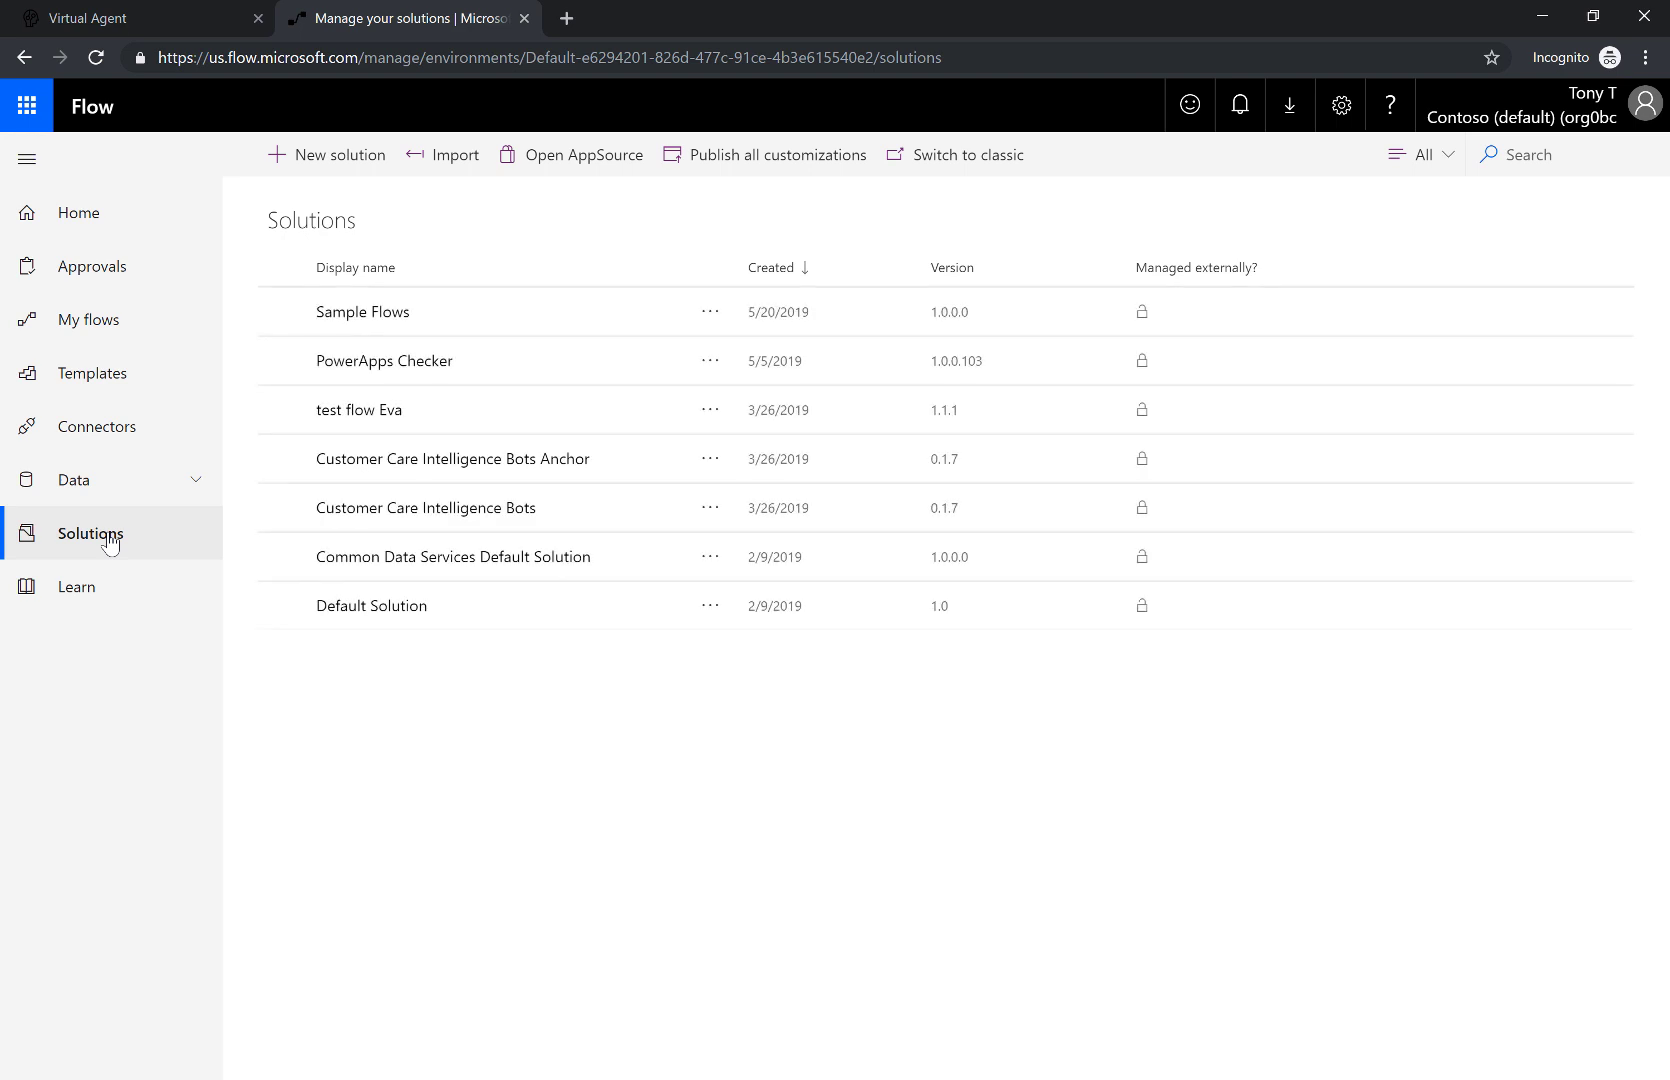
click(379, 314)
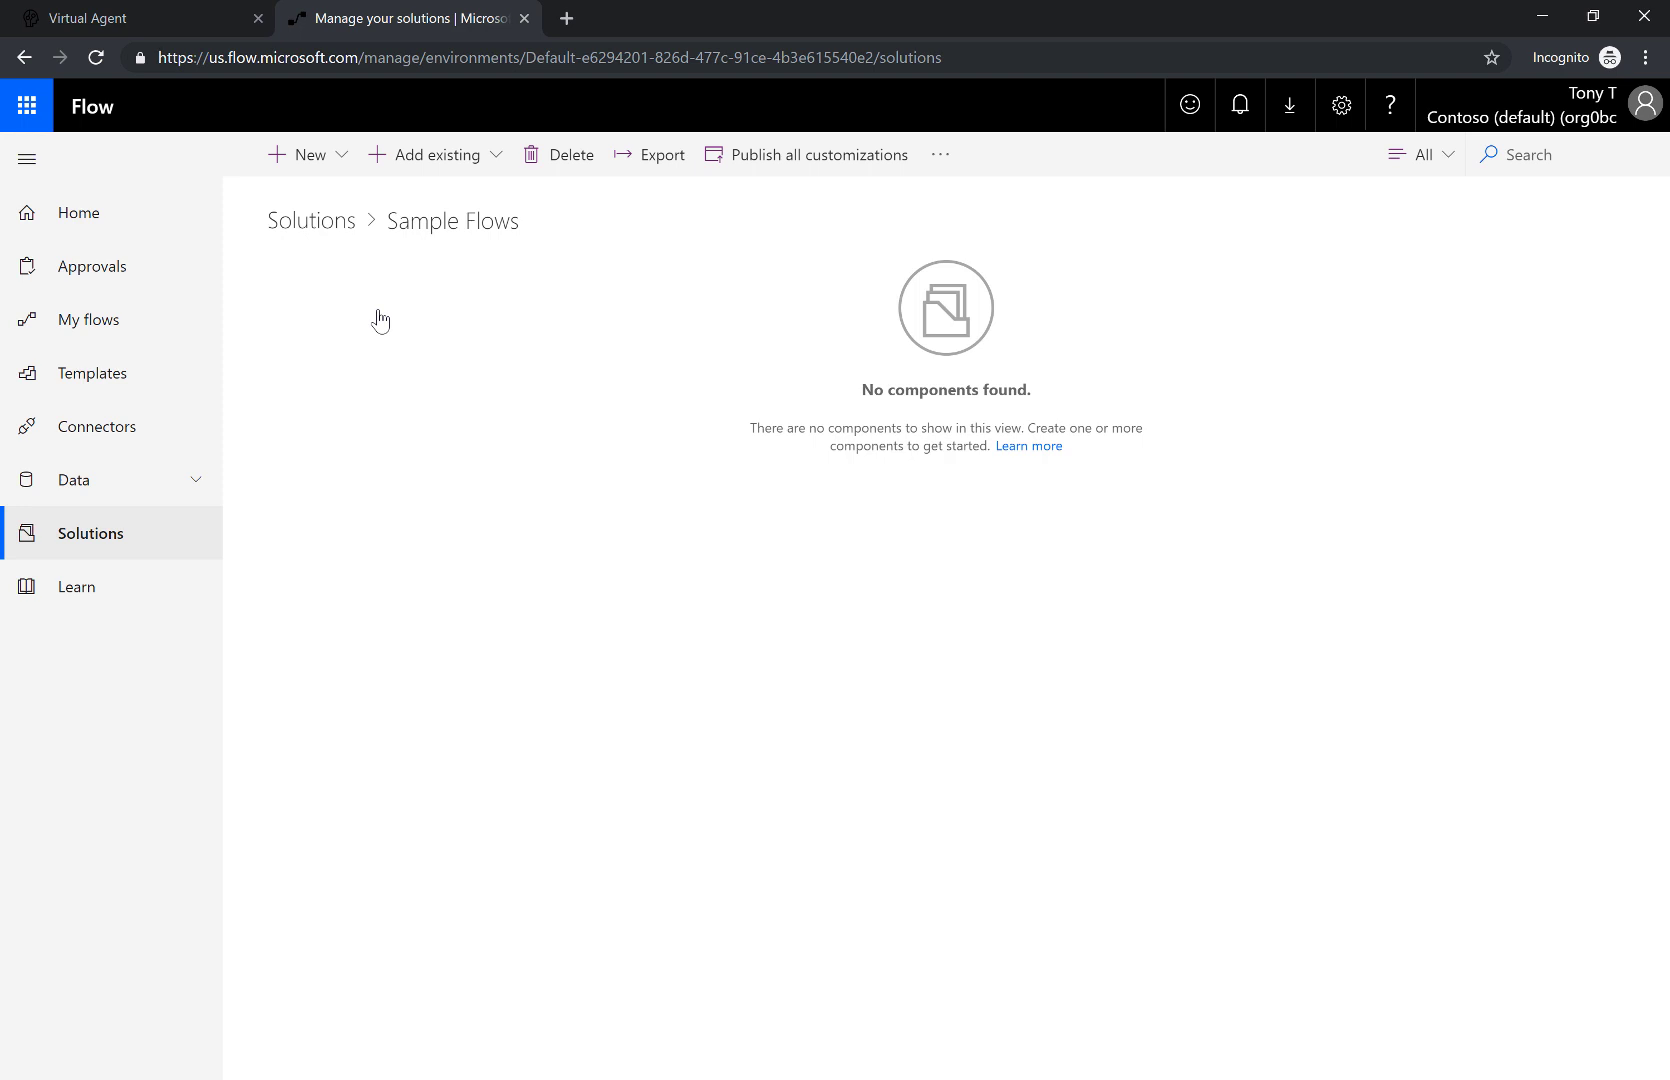
- Create a new flow in the solution with the trigger "When a HTTP request is received"
click(341, 158)
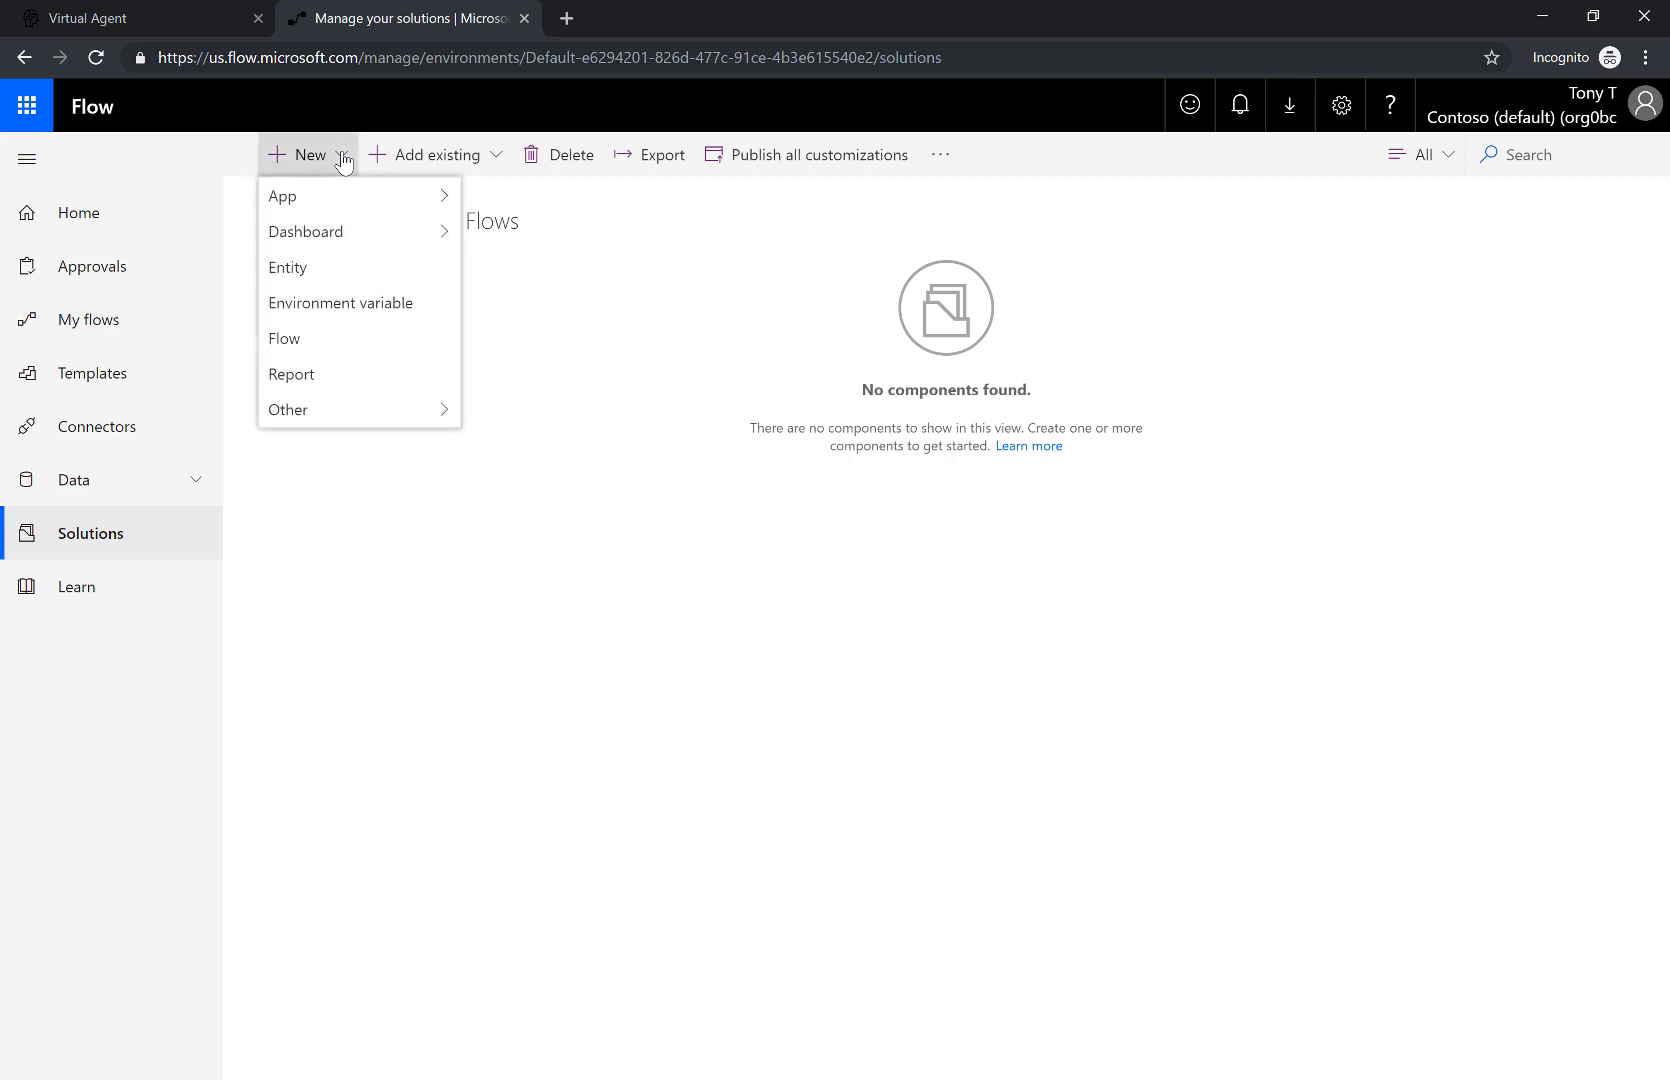
click(319, 345)
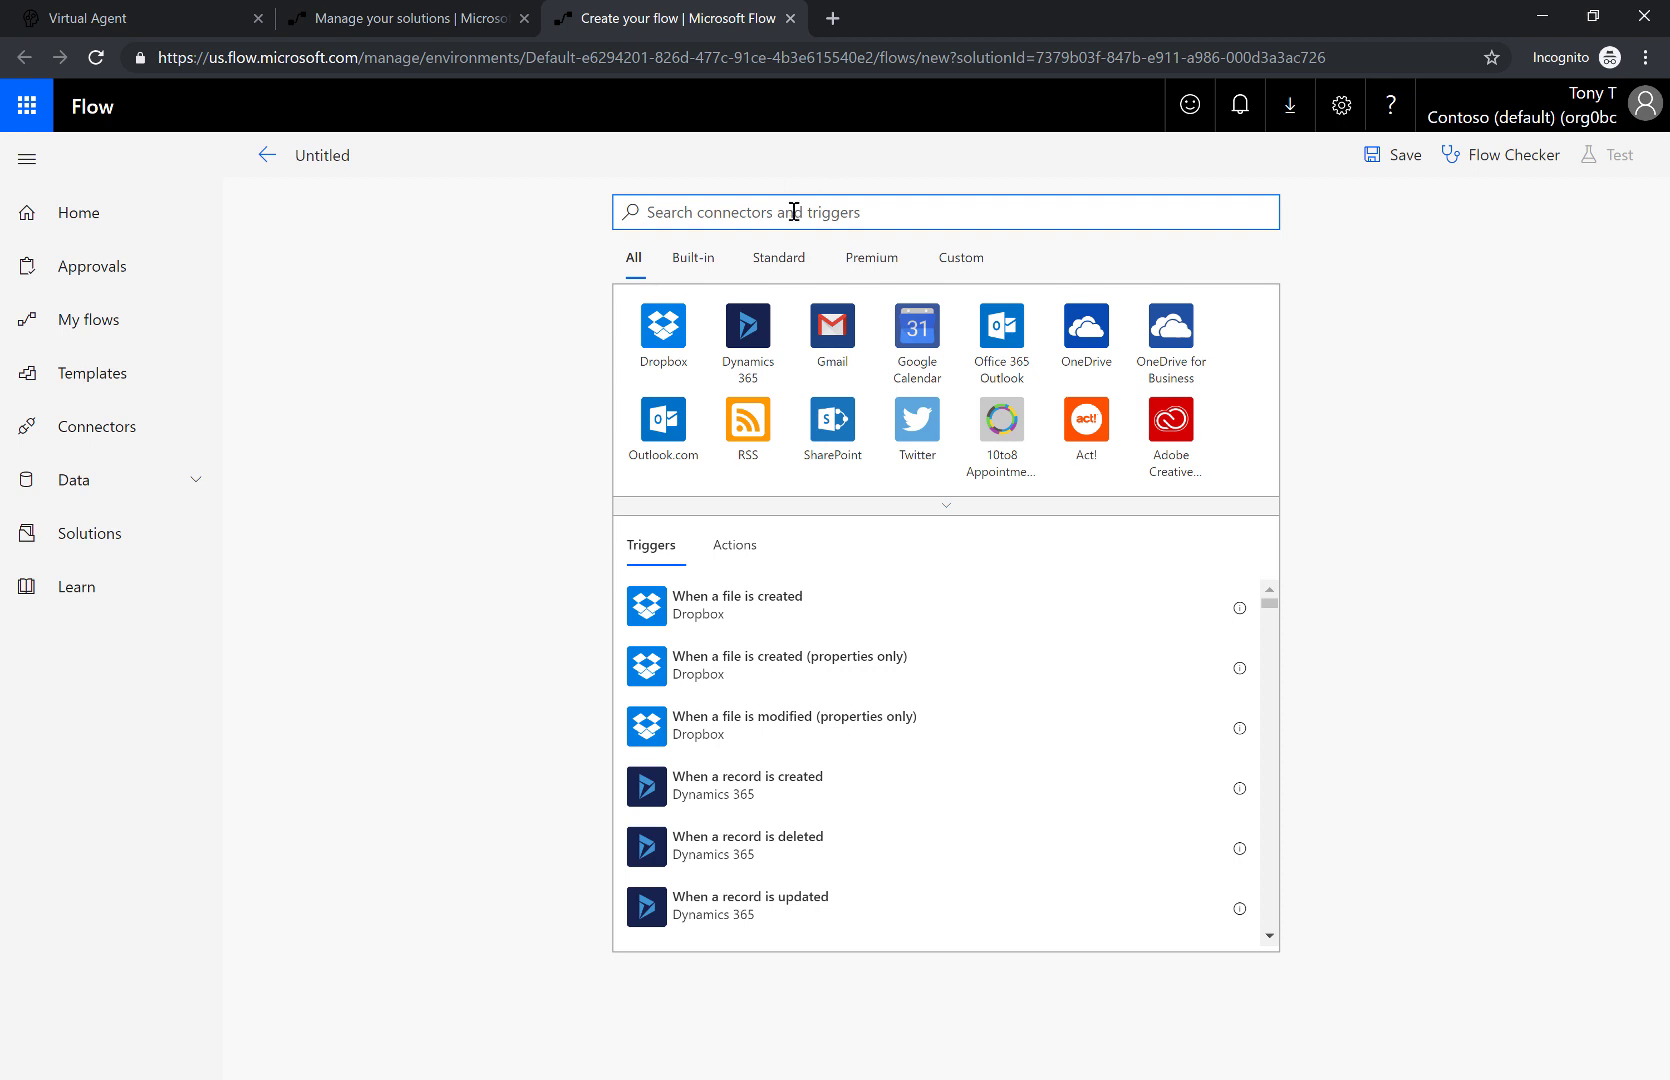
text(http)
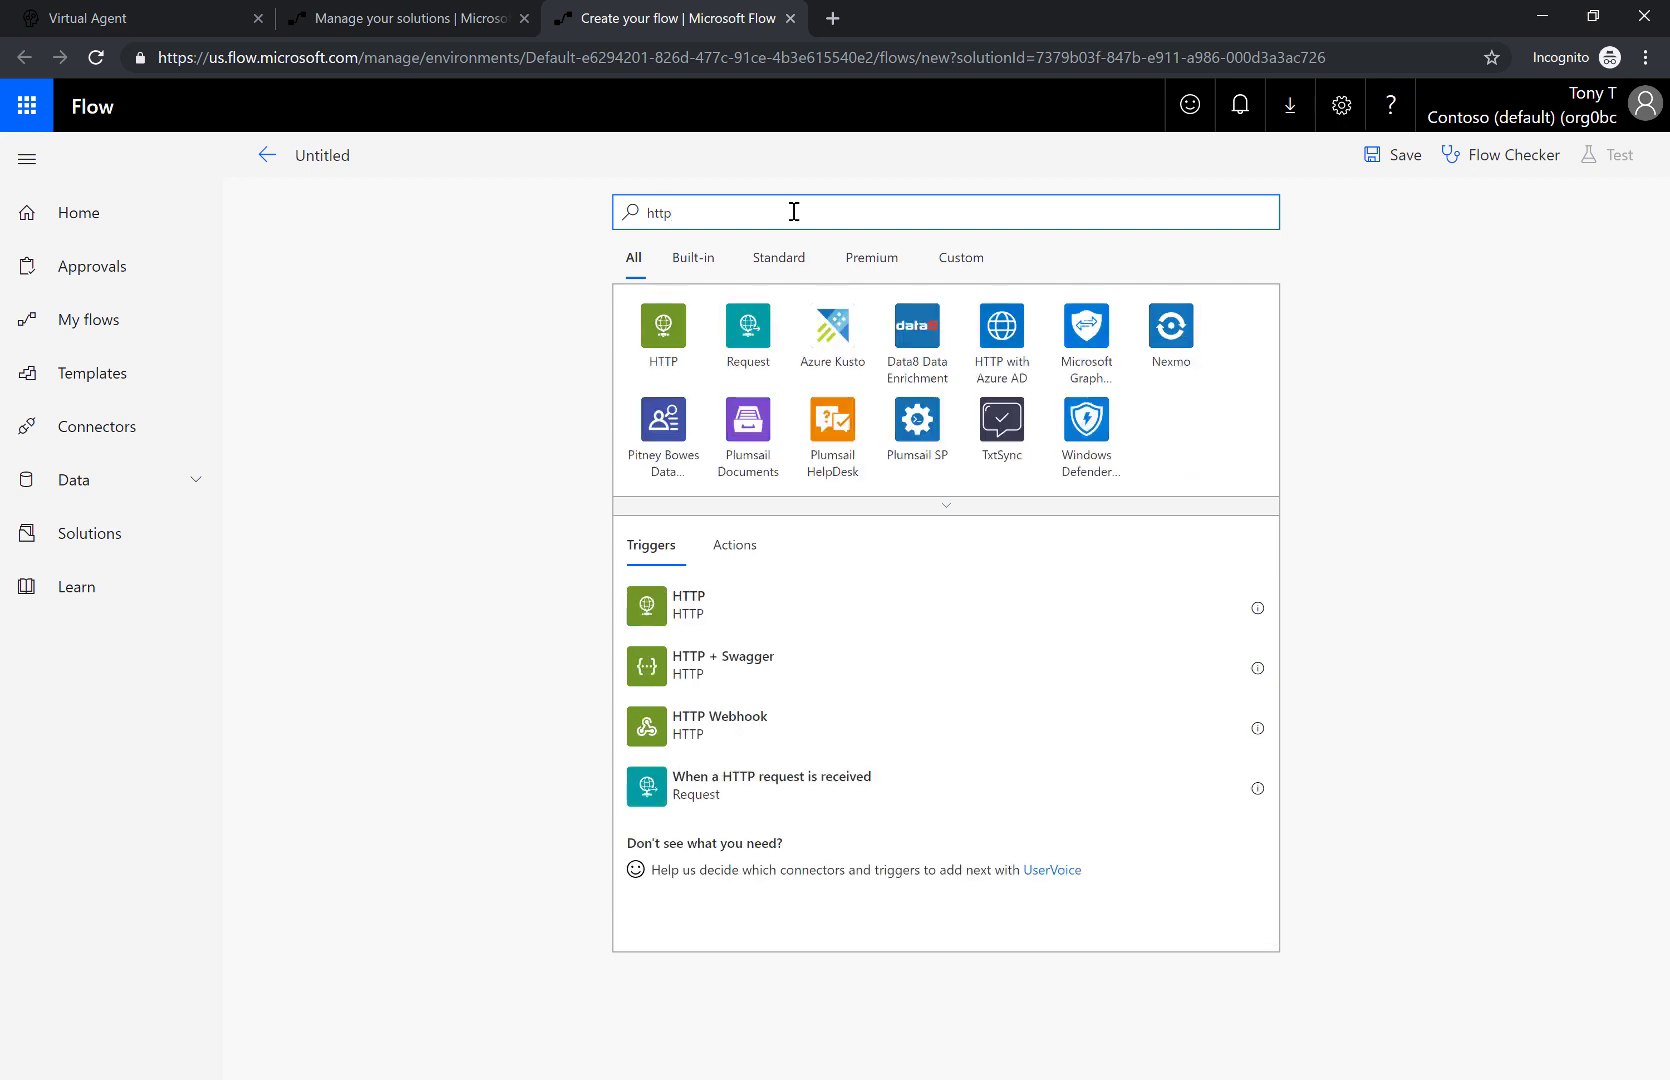
click(781, 803)
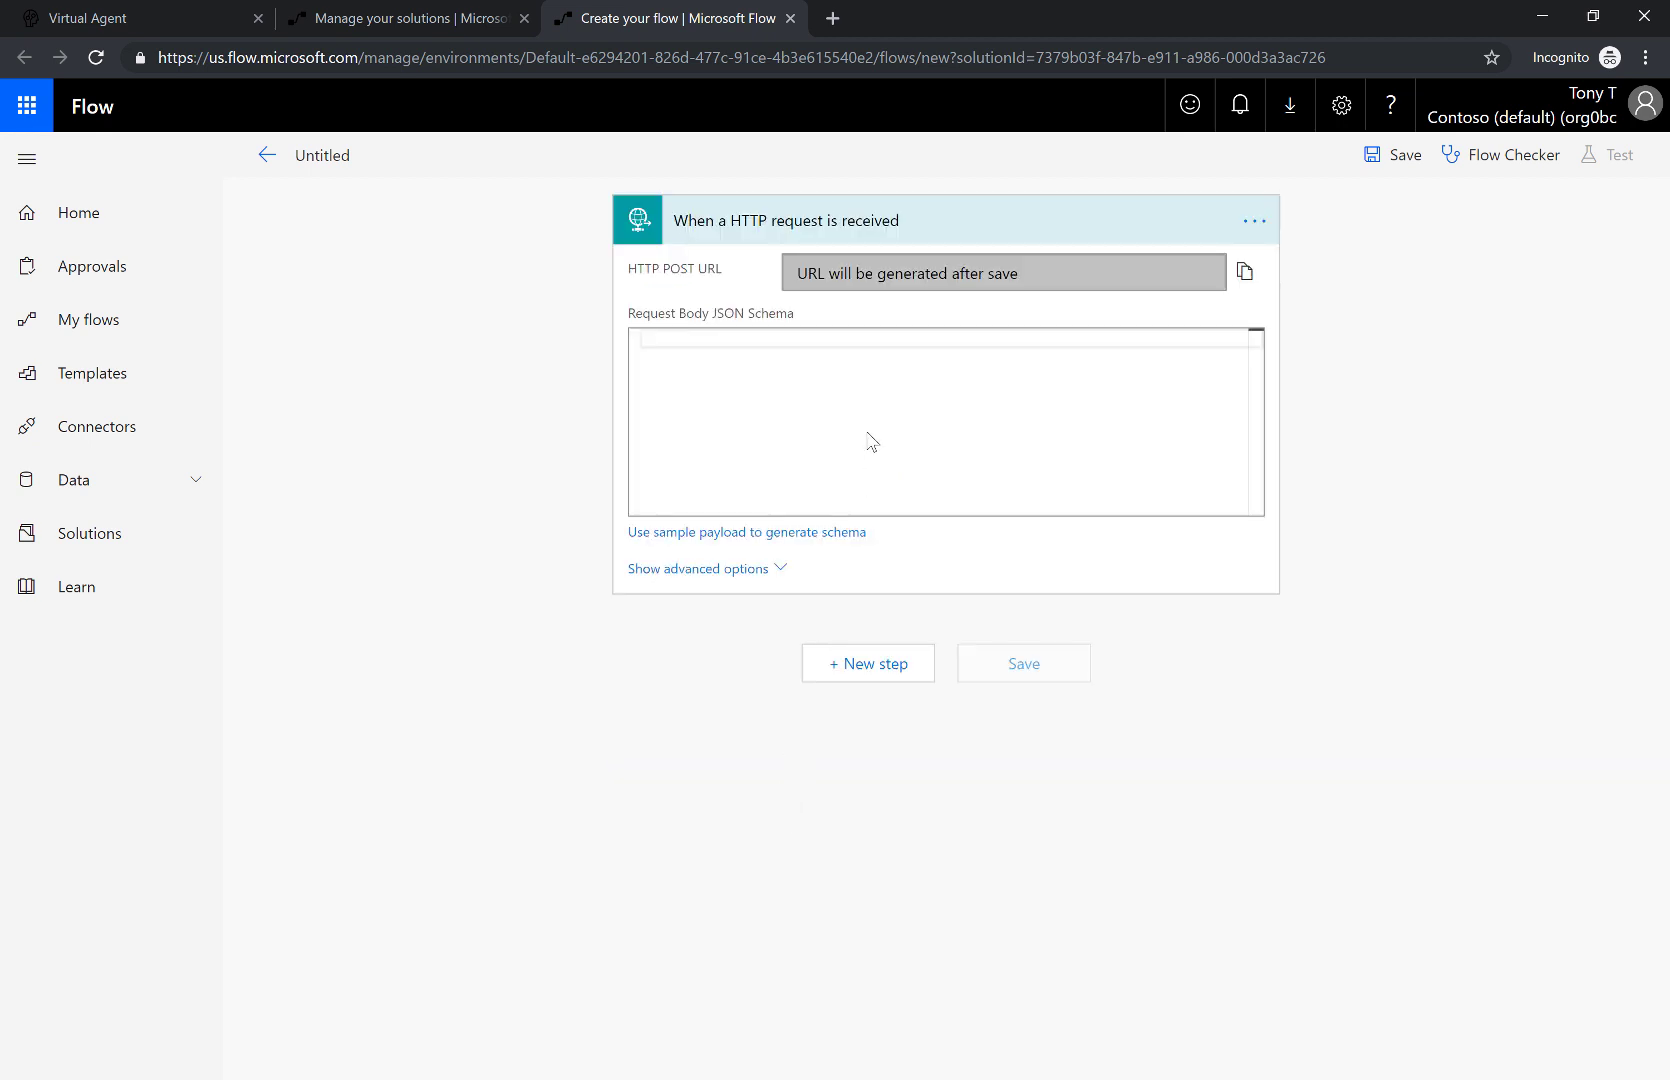
- Generate the trigger's request body schema from a sample JSON payload with a Name property, and dismiss the Content-Type reminder
click(770, 346)
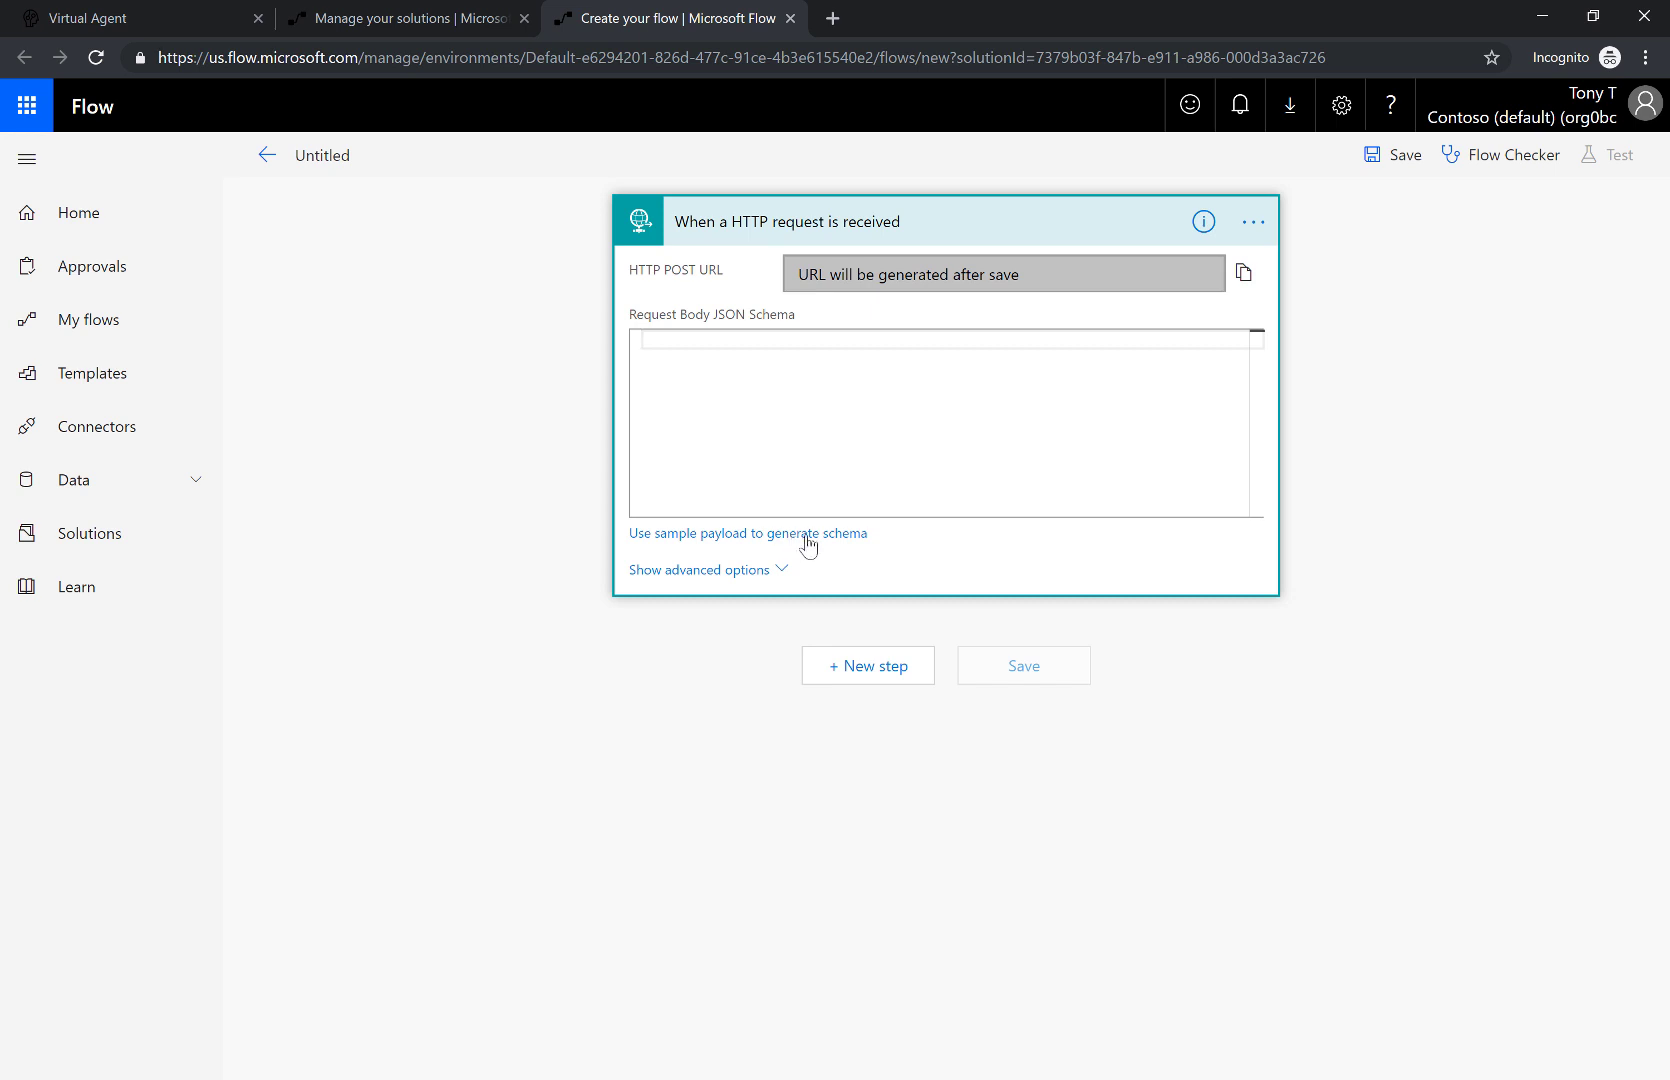
click(820, 542)
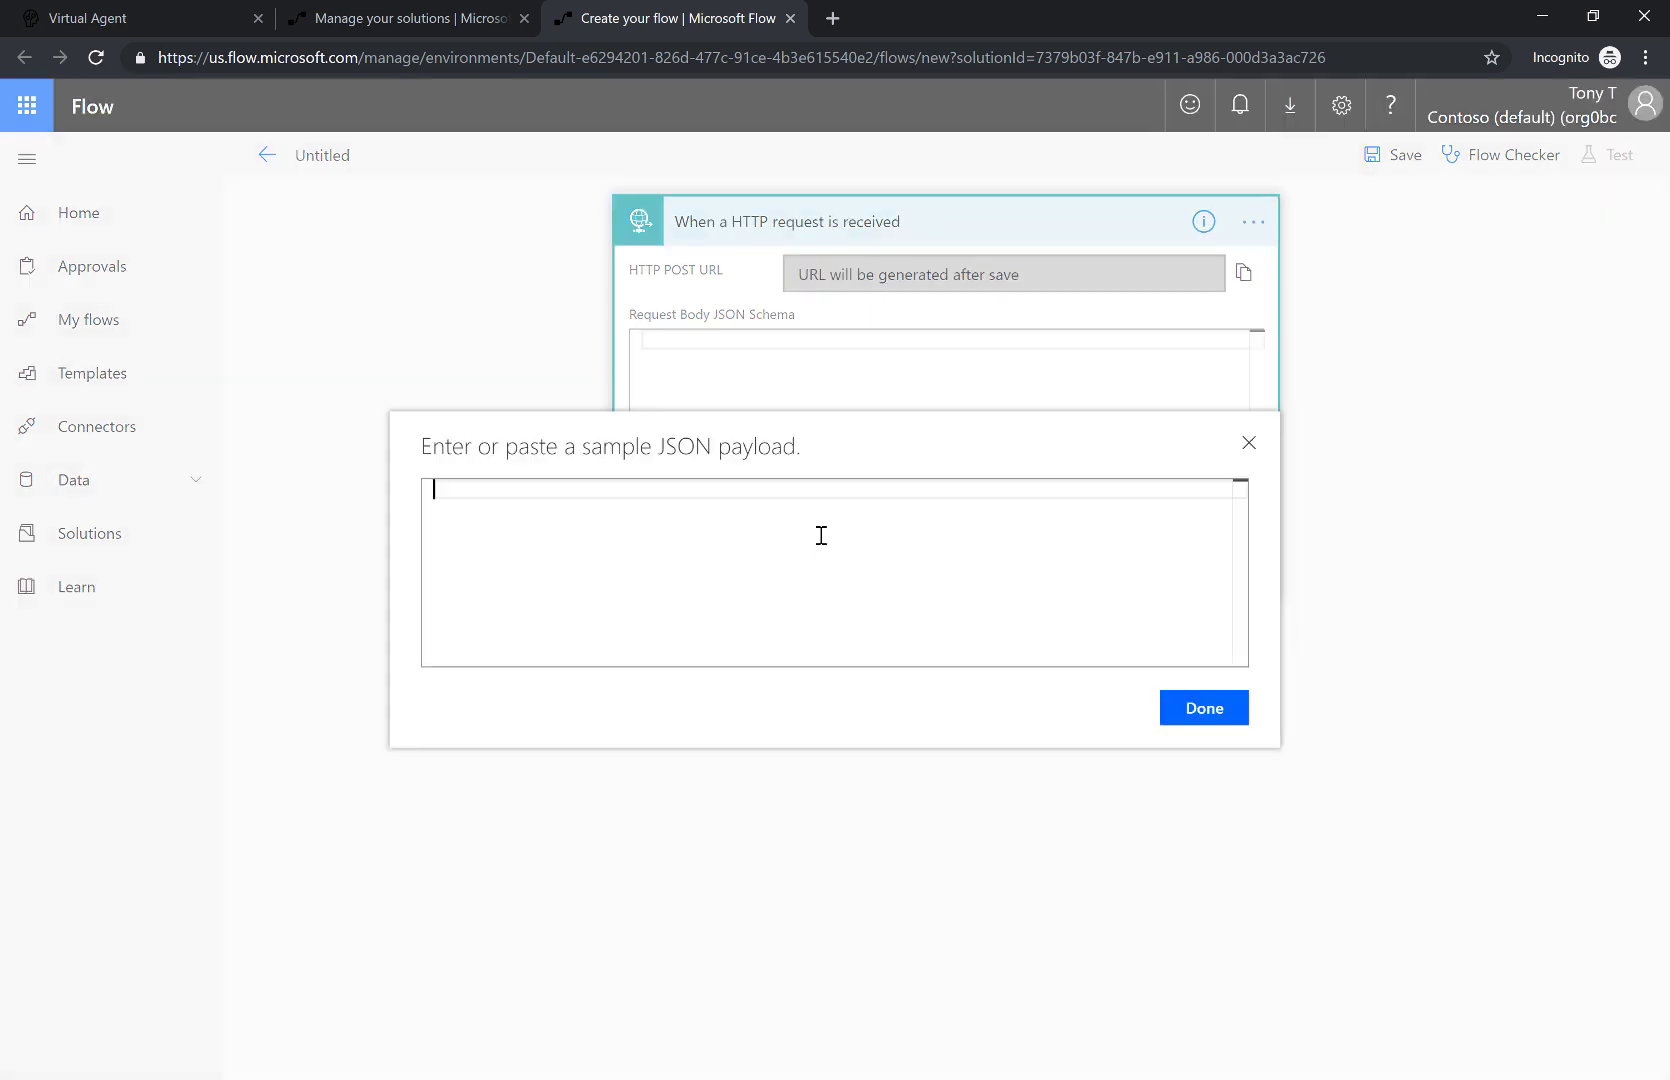
text({"Name":"Tony)
click(1195, 712)
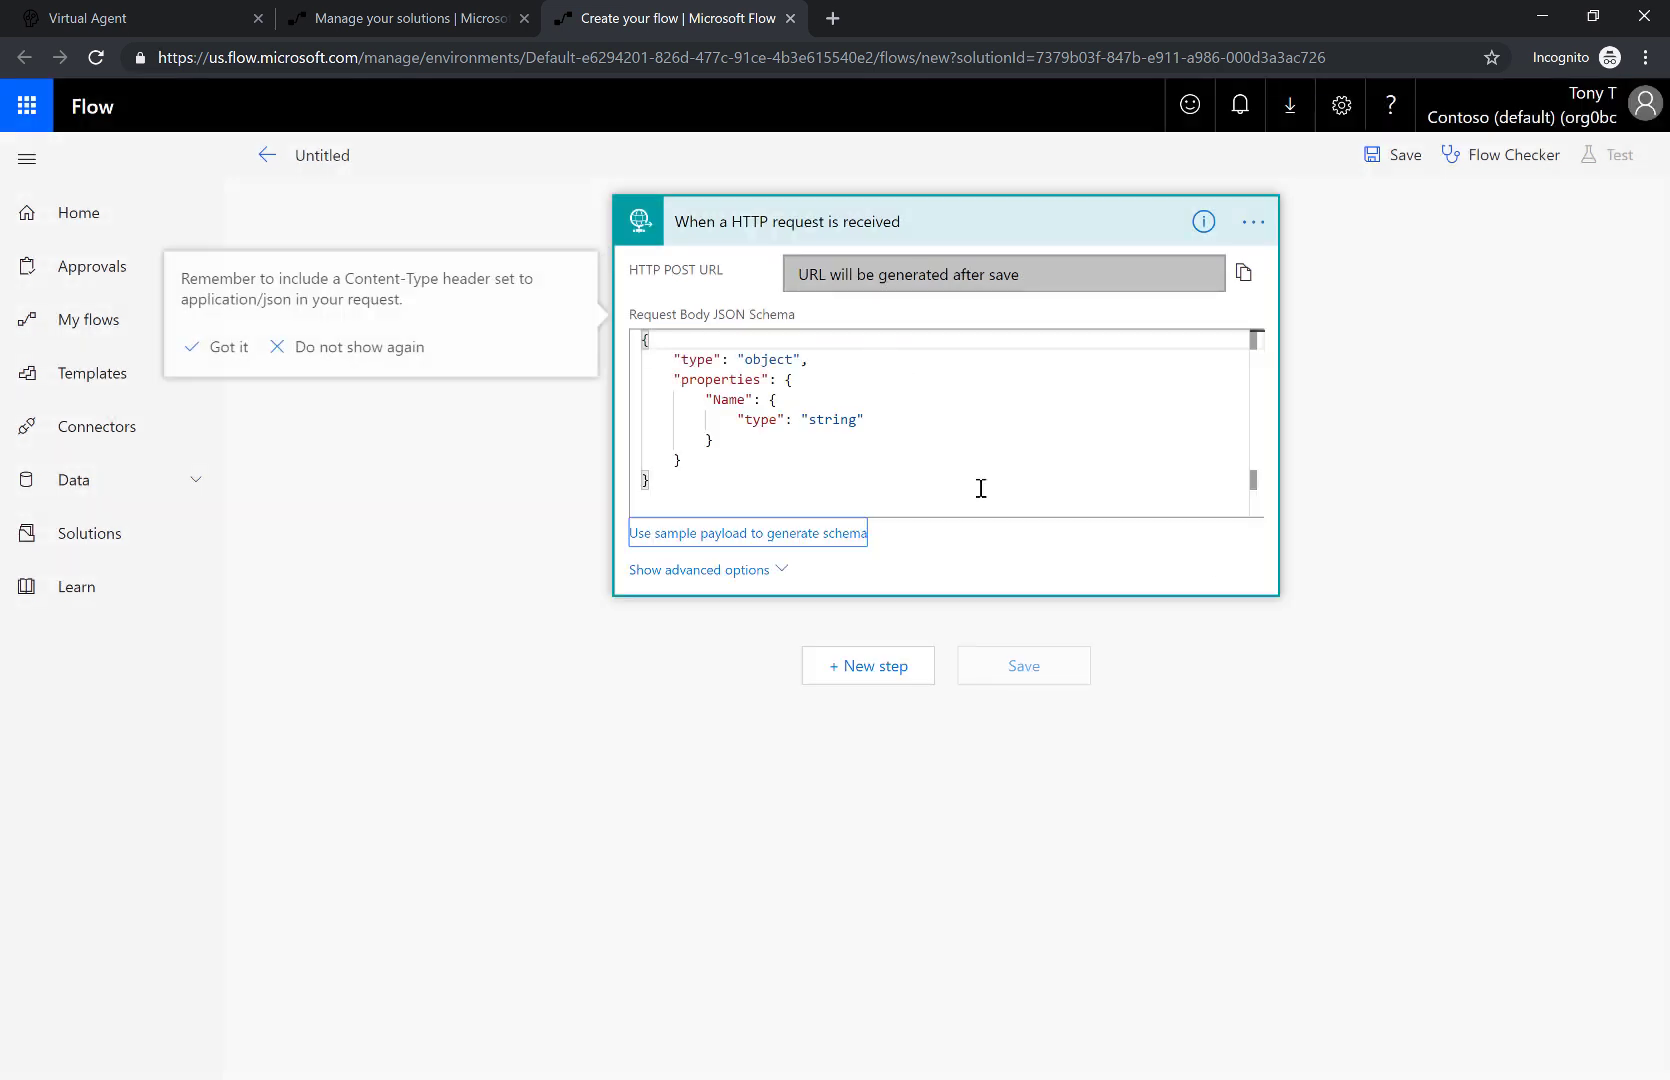
click(223, 345)
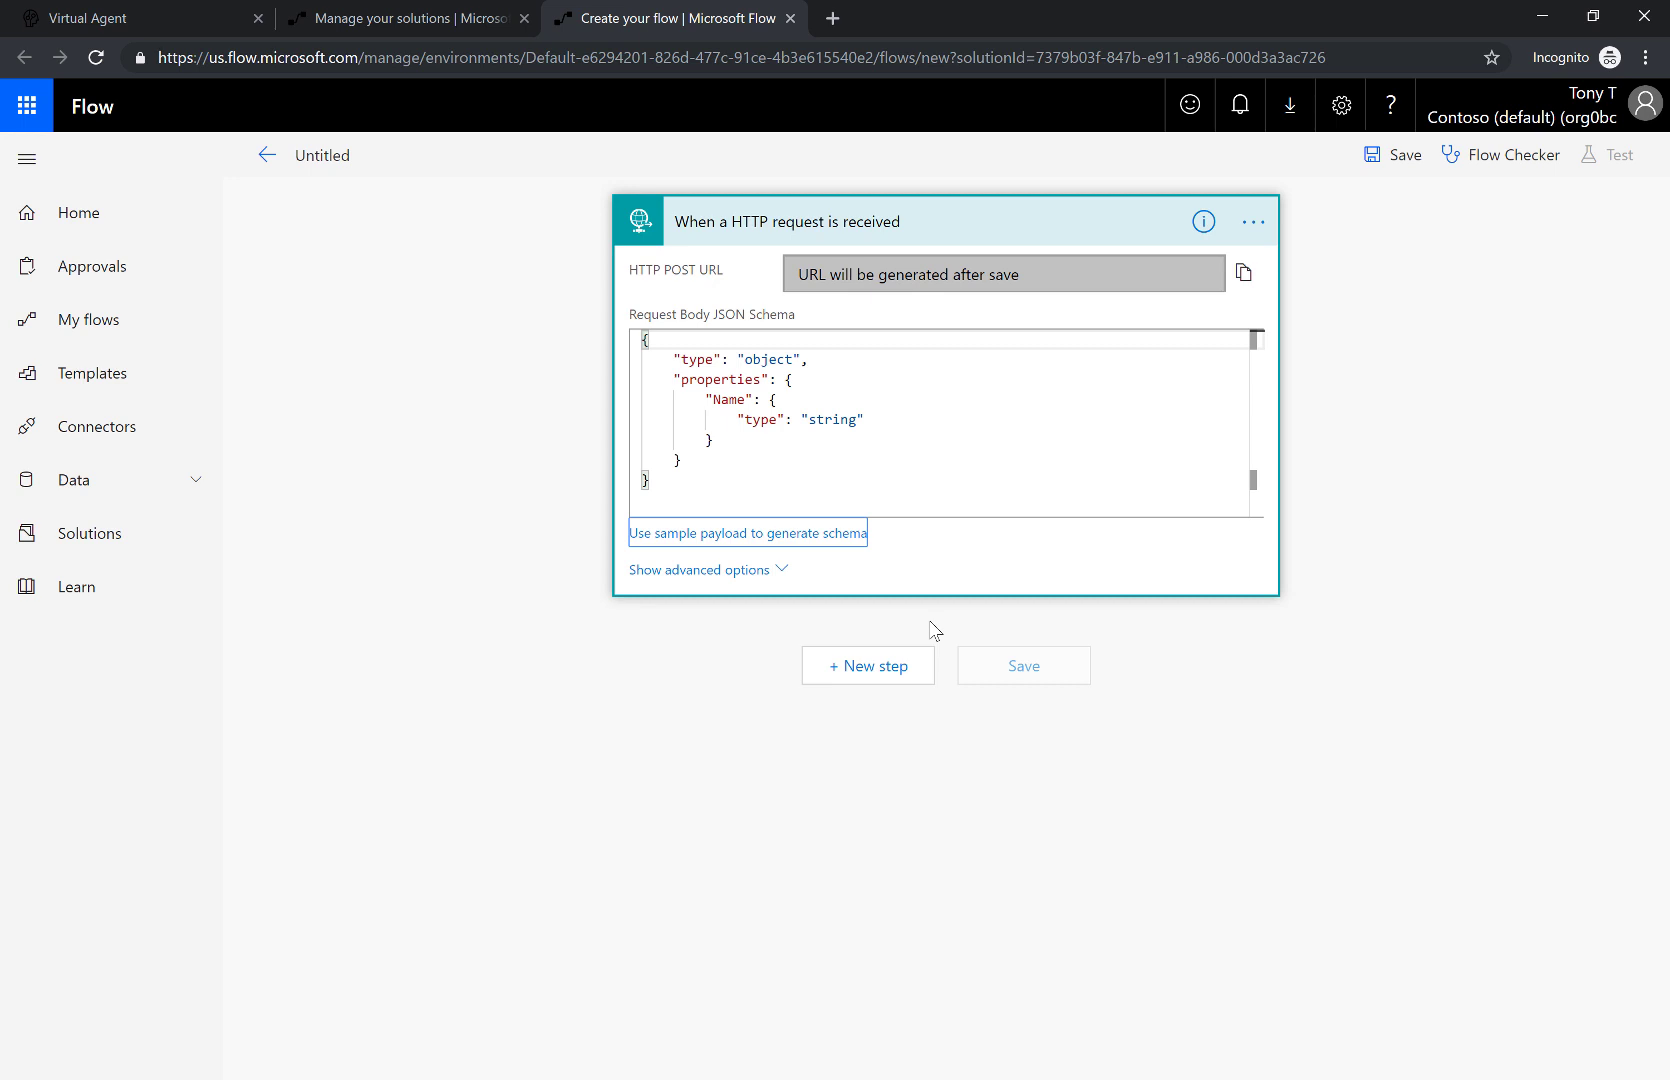
- Add an "Initialize variable" action after the HTTP request trigger
click(889, 678)
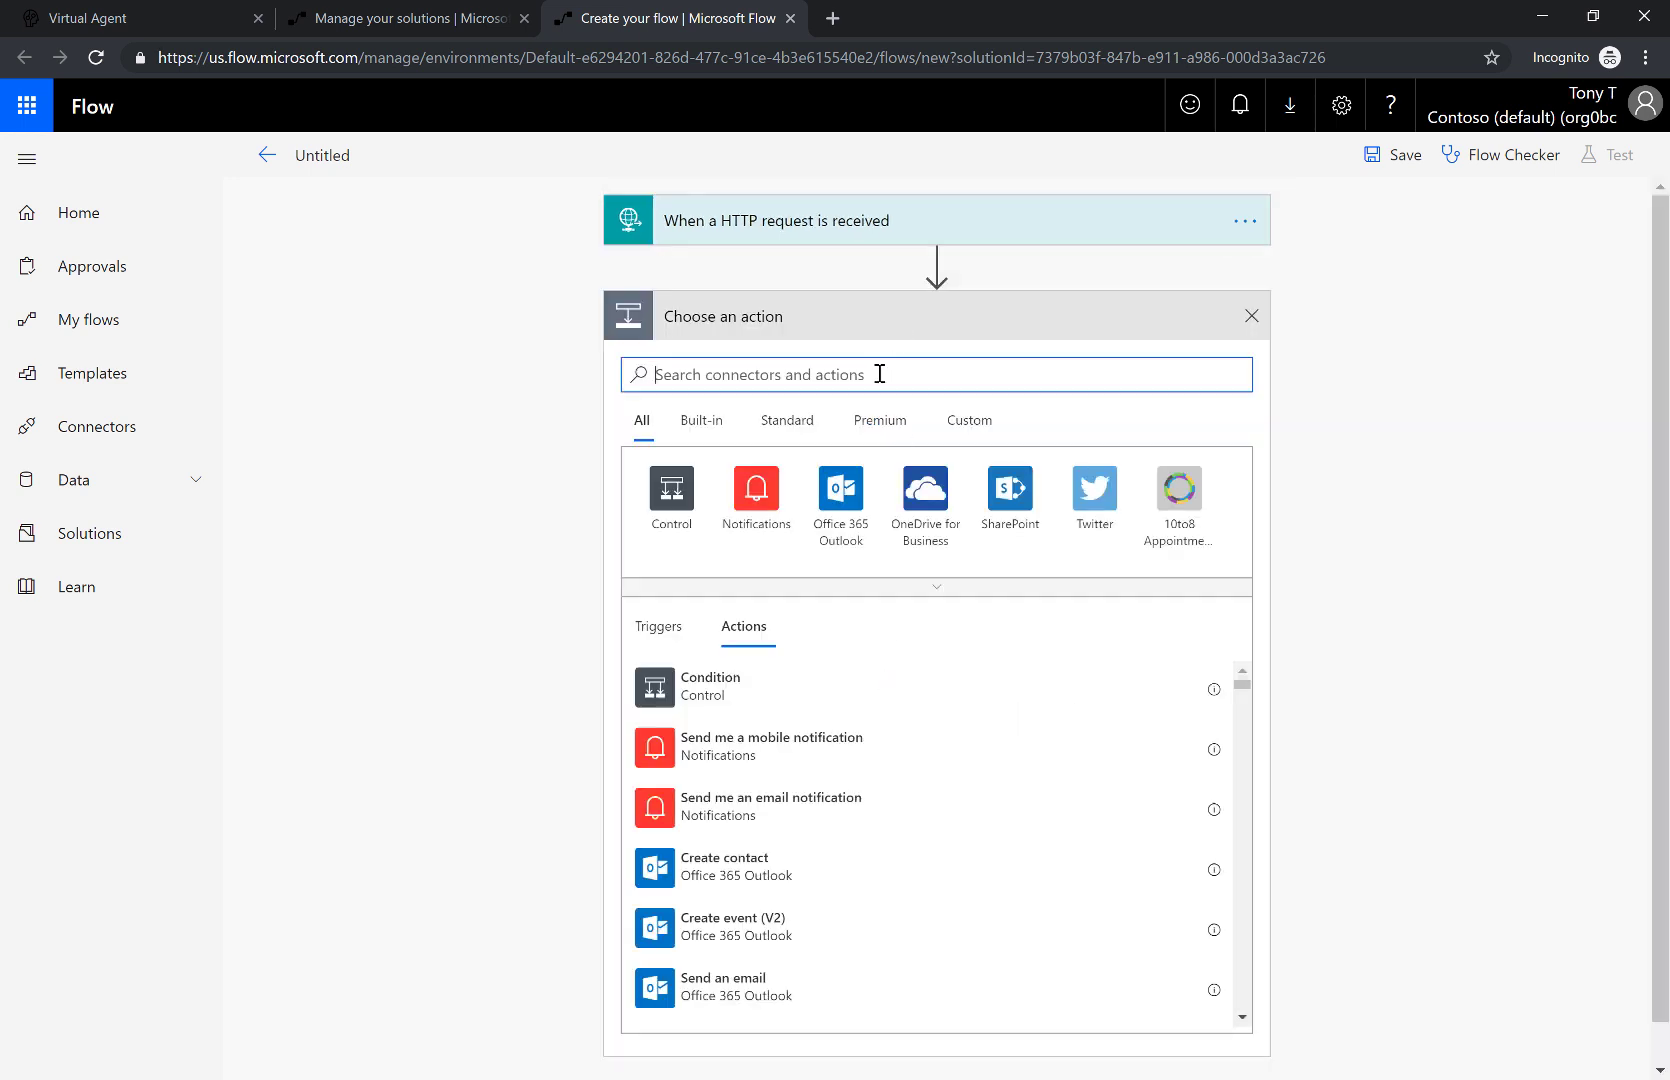
text(Varaible)
key(BackSpace)
key(BackSpace)
key(BackSpace)
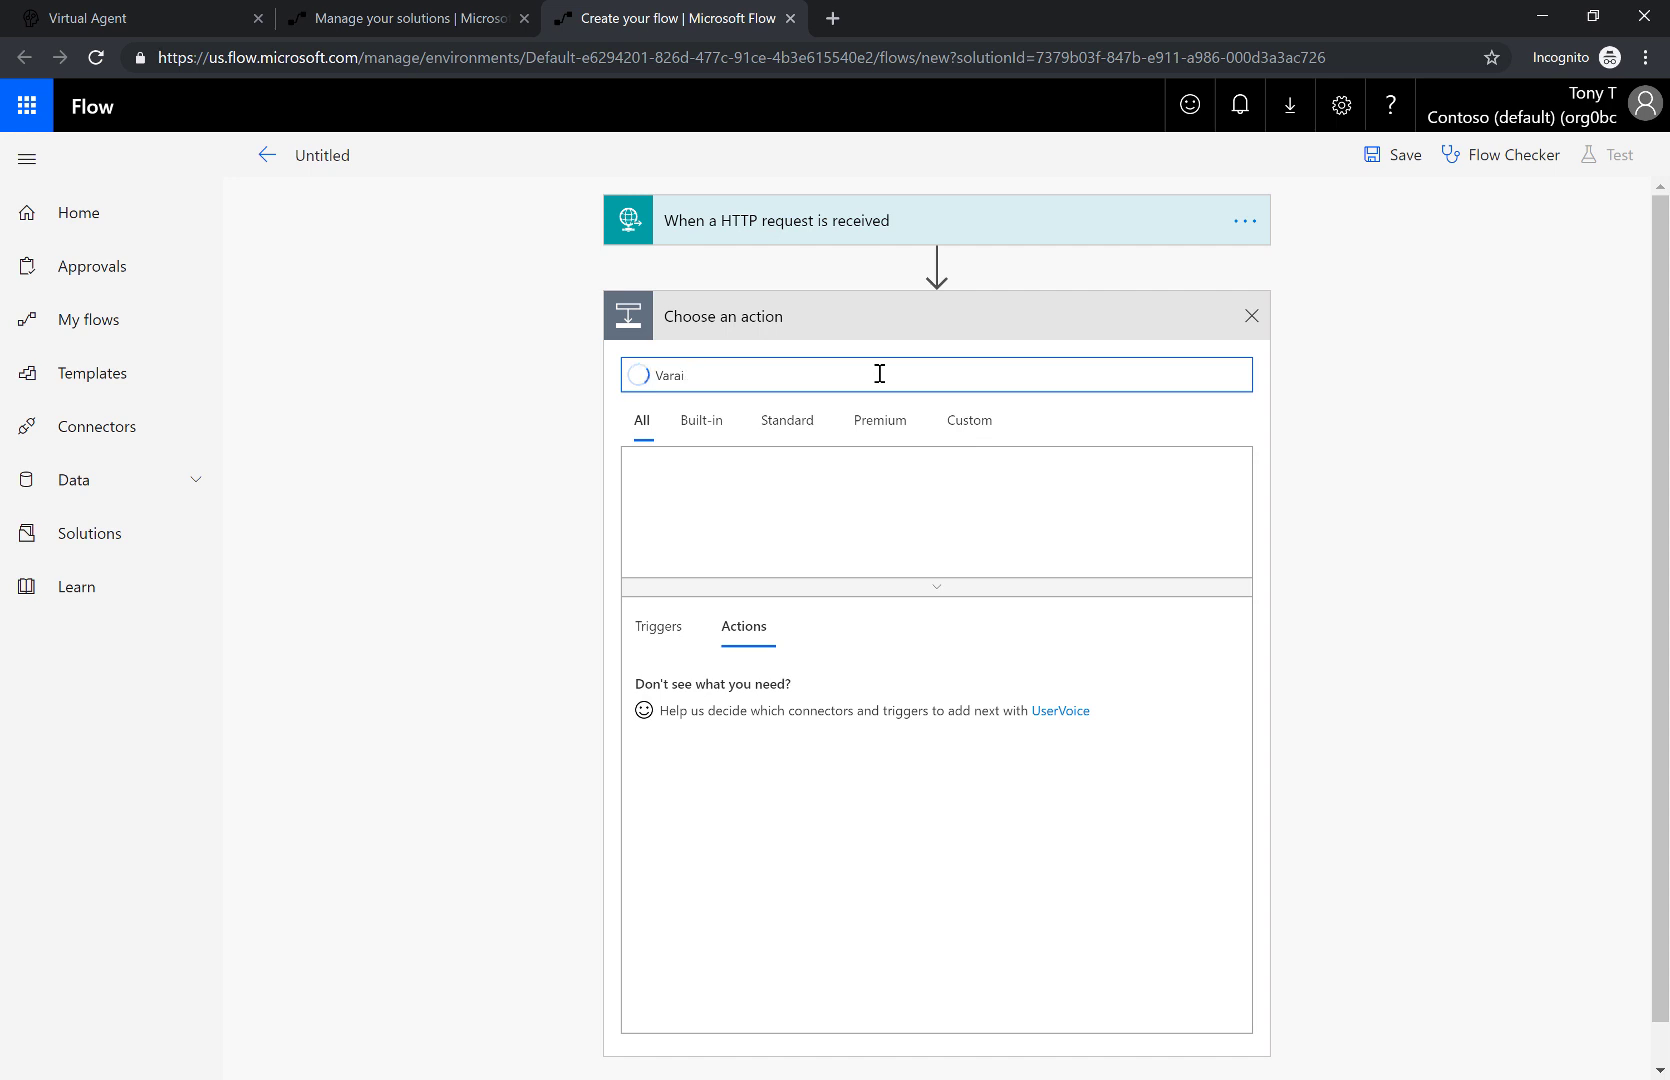
key(BackSpace)
key(BackSpace)
text(iable)
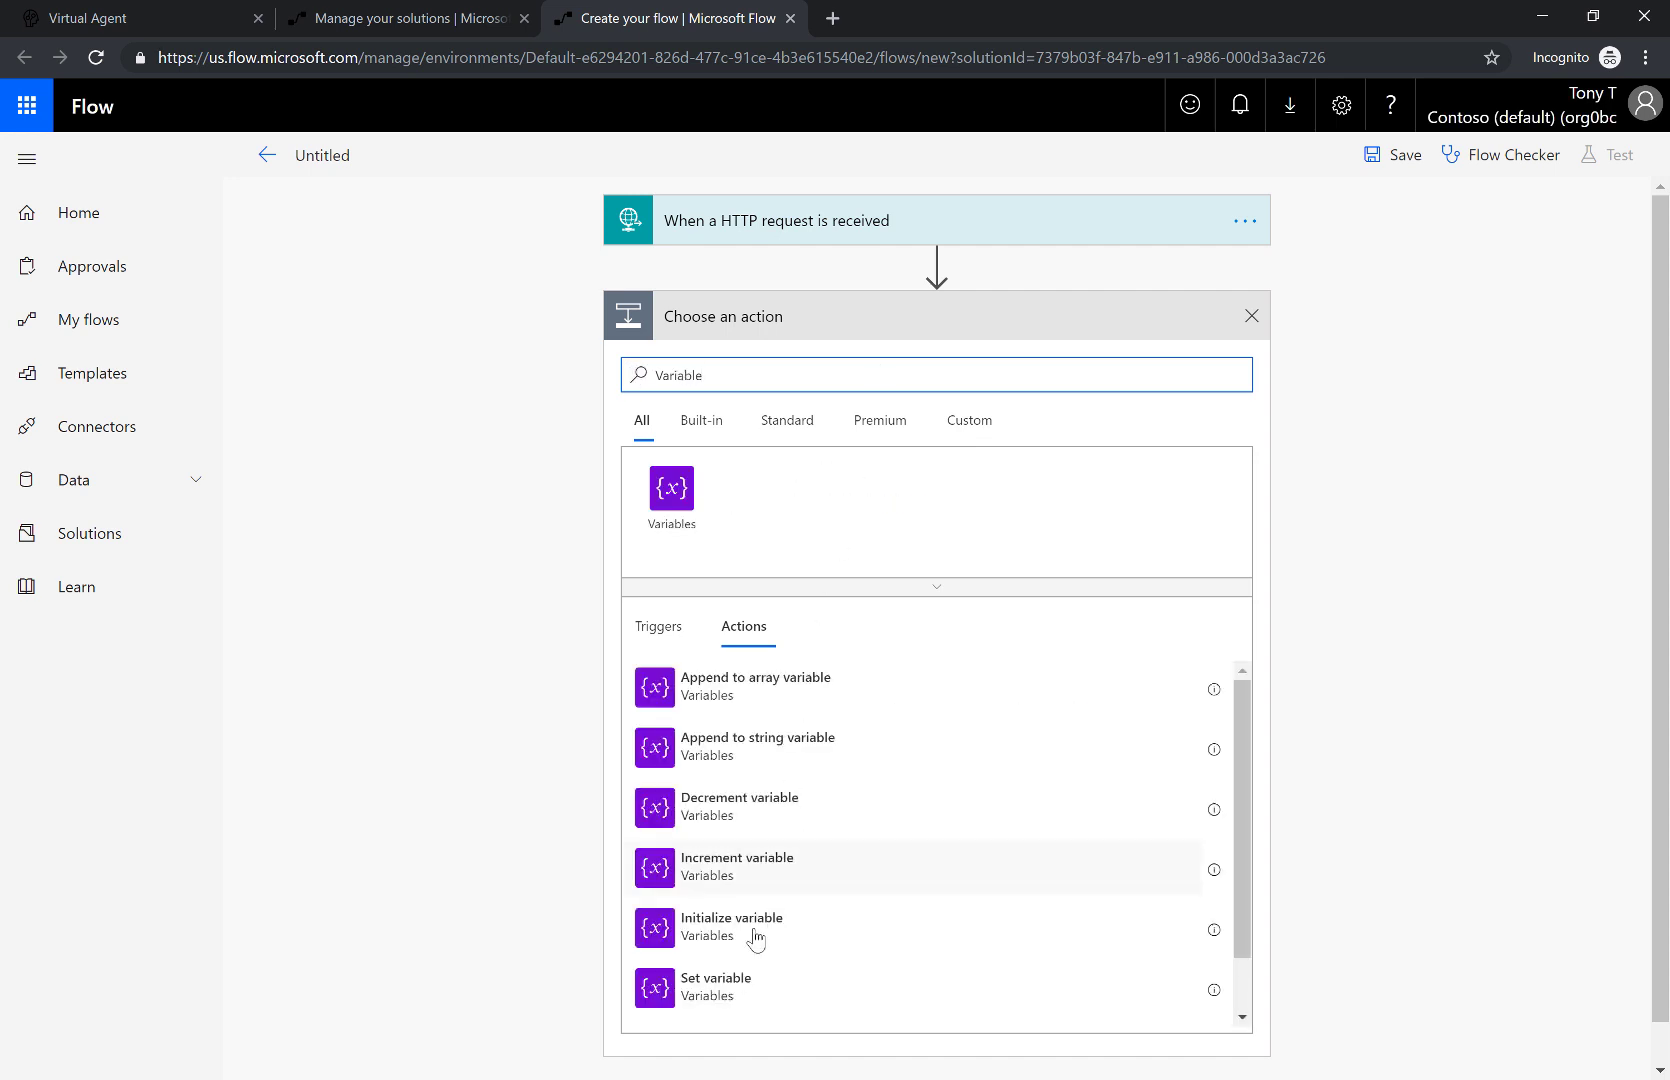
click(728, 948)
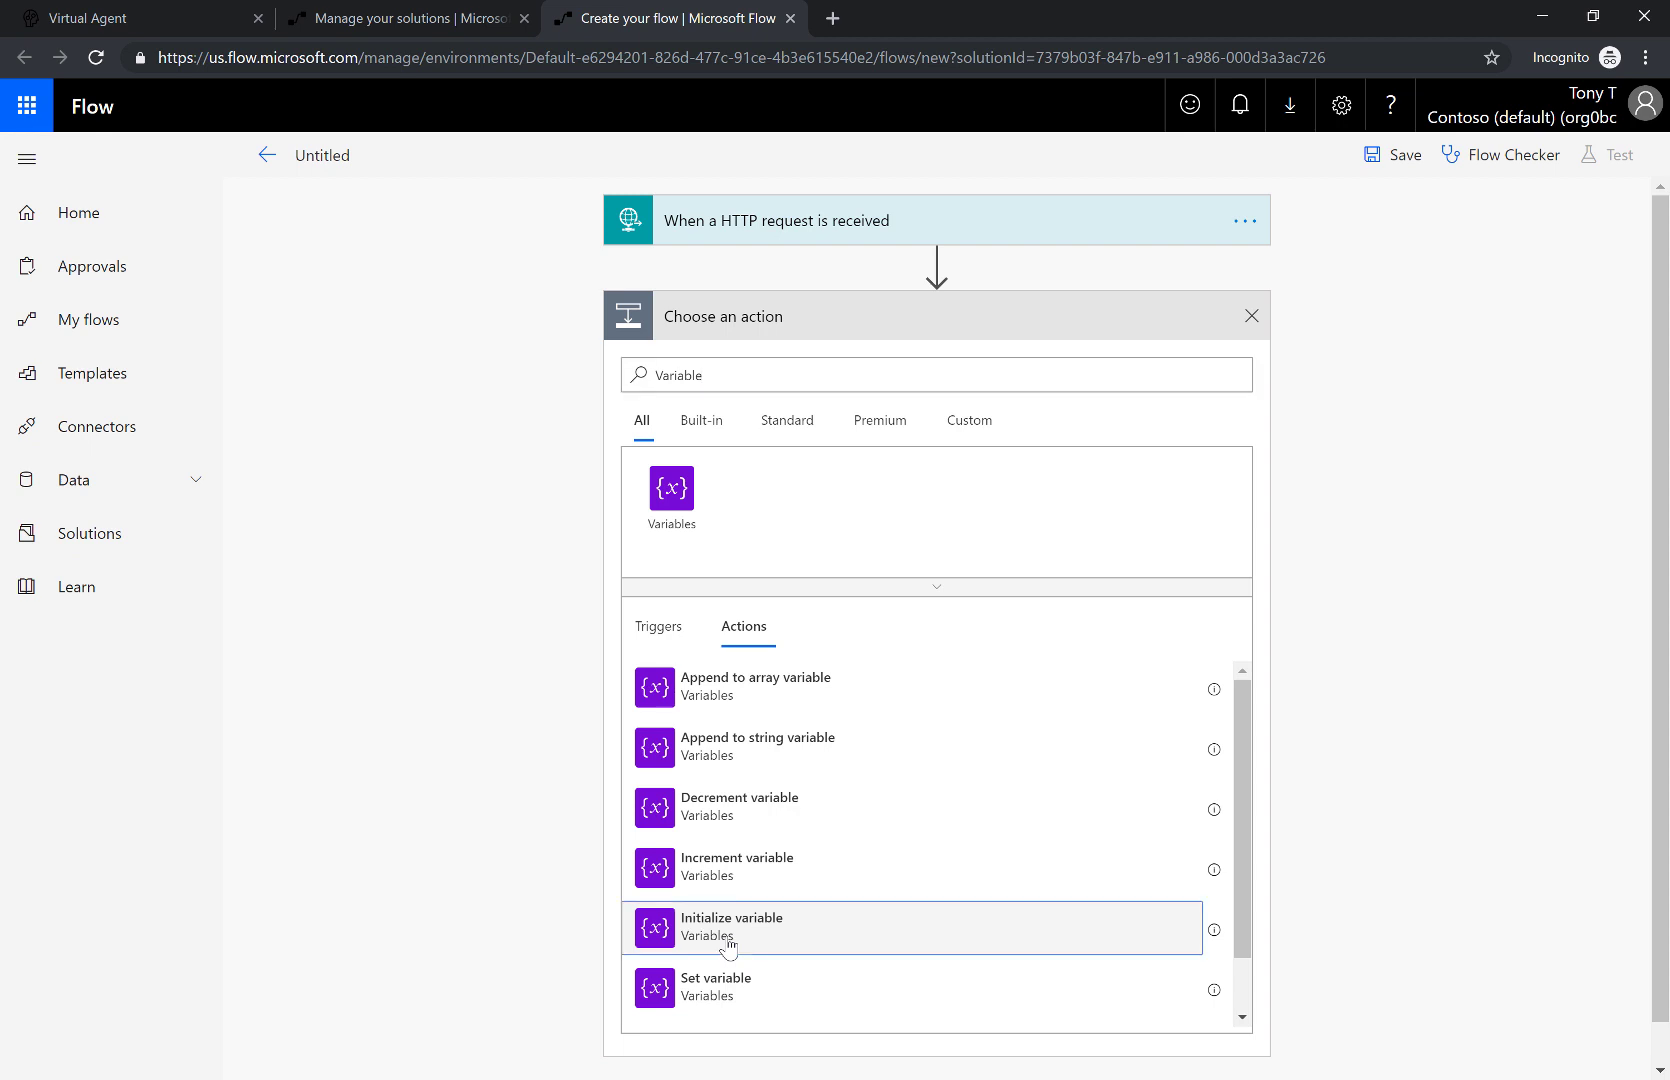
- Name the variable ReturnName and set its type to String
click(931, 368)
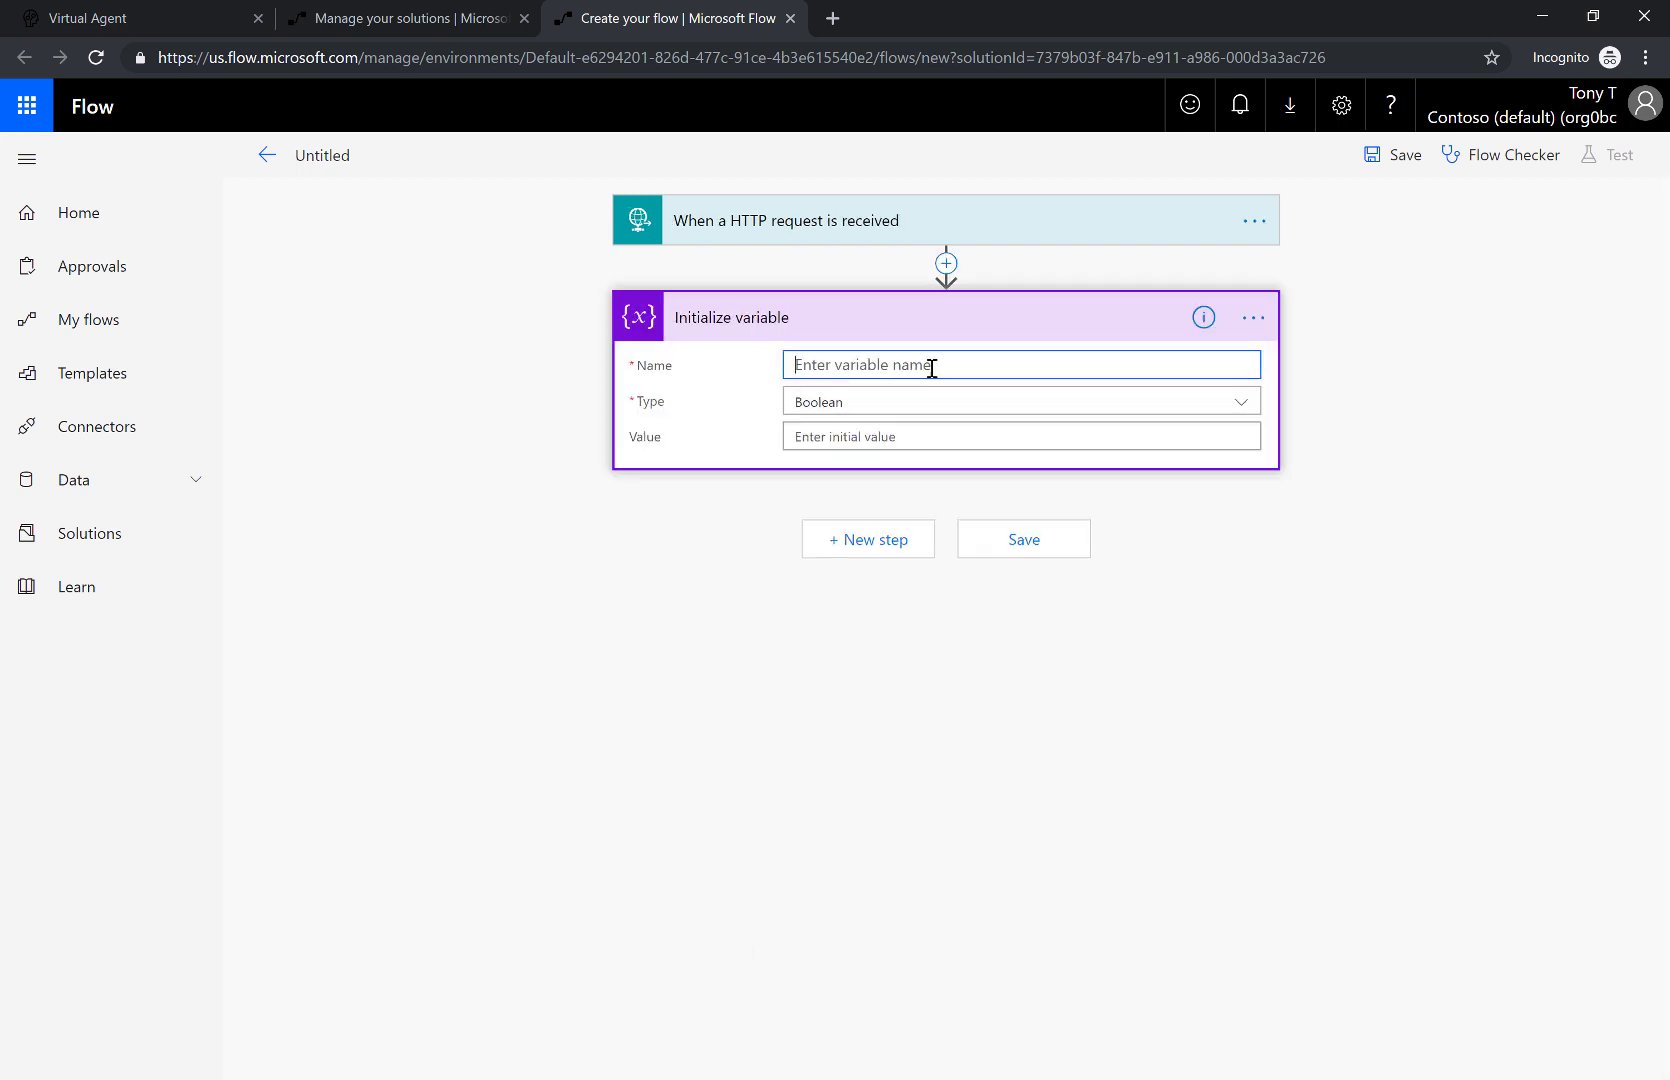
text(ReturnName)
click(872, 401)
click(824, 556)
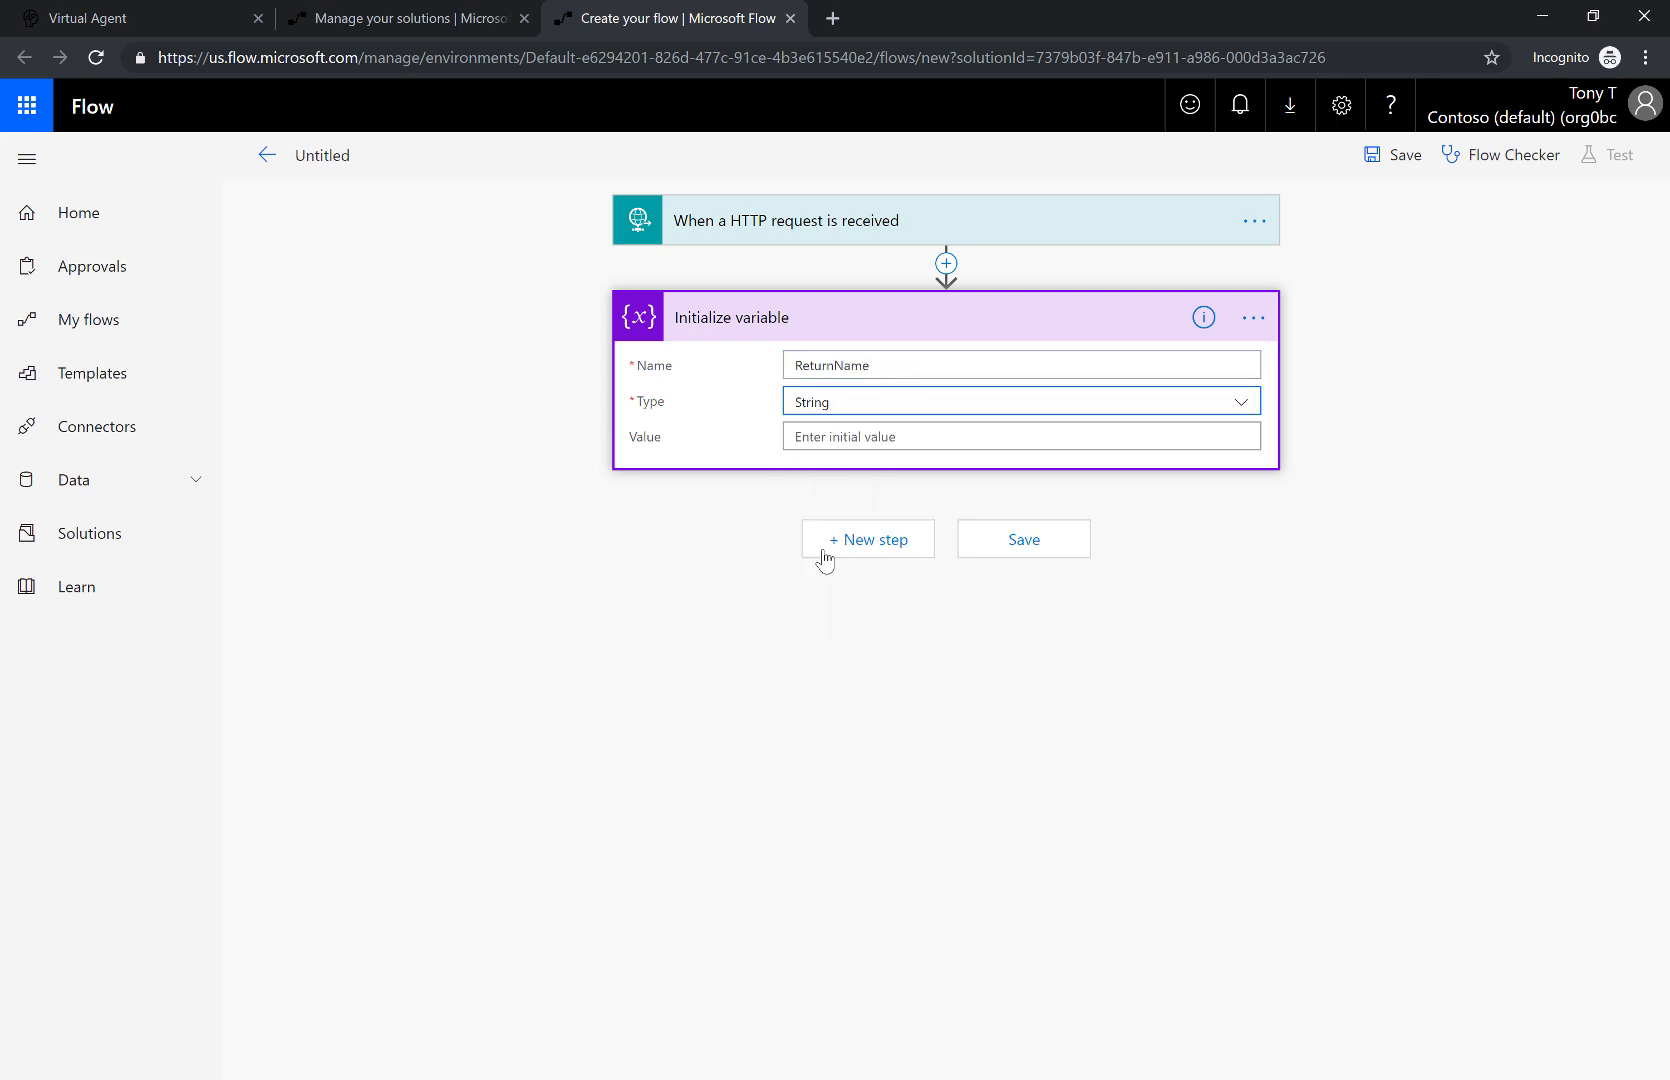
- Set the variable's value to "Hello" followed by the request's Name dynamic content and an exclamation mark
click(902, 438)
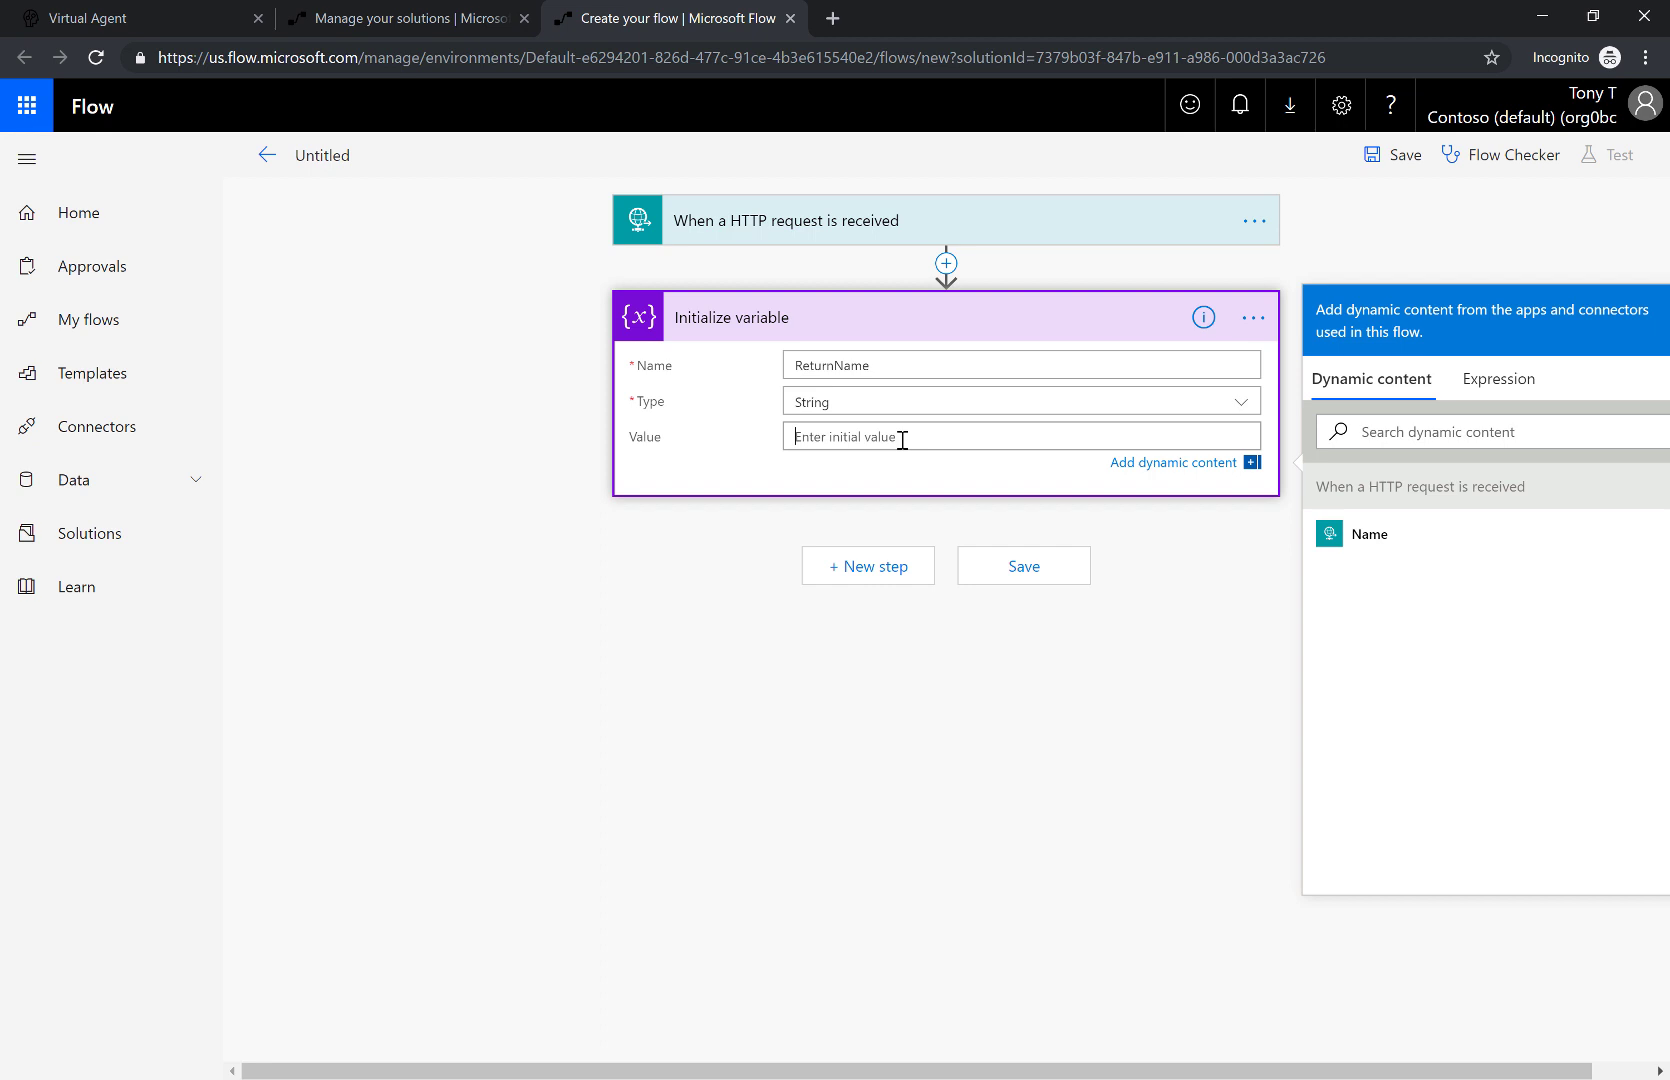
text(Hello)
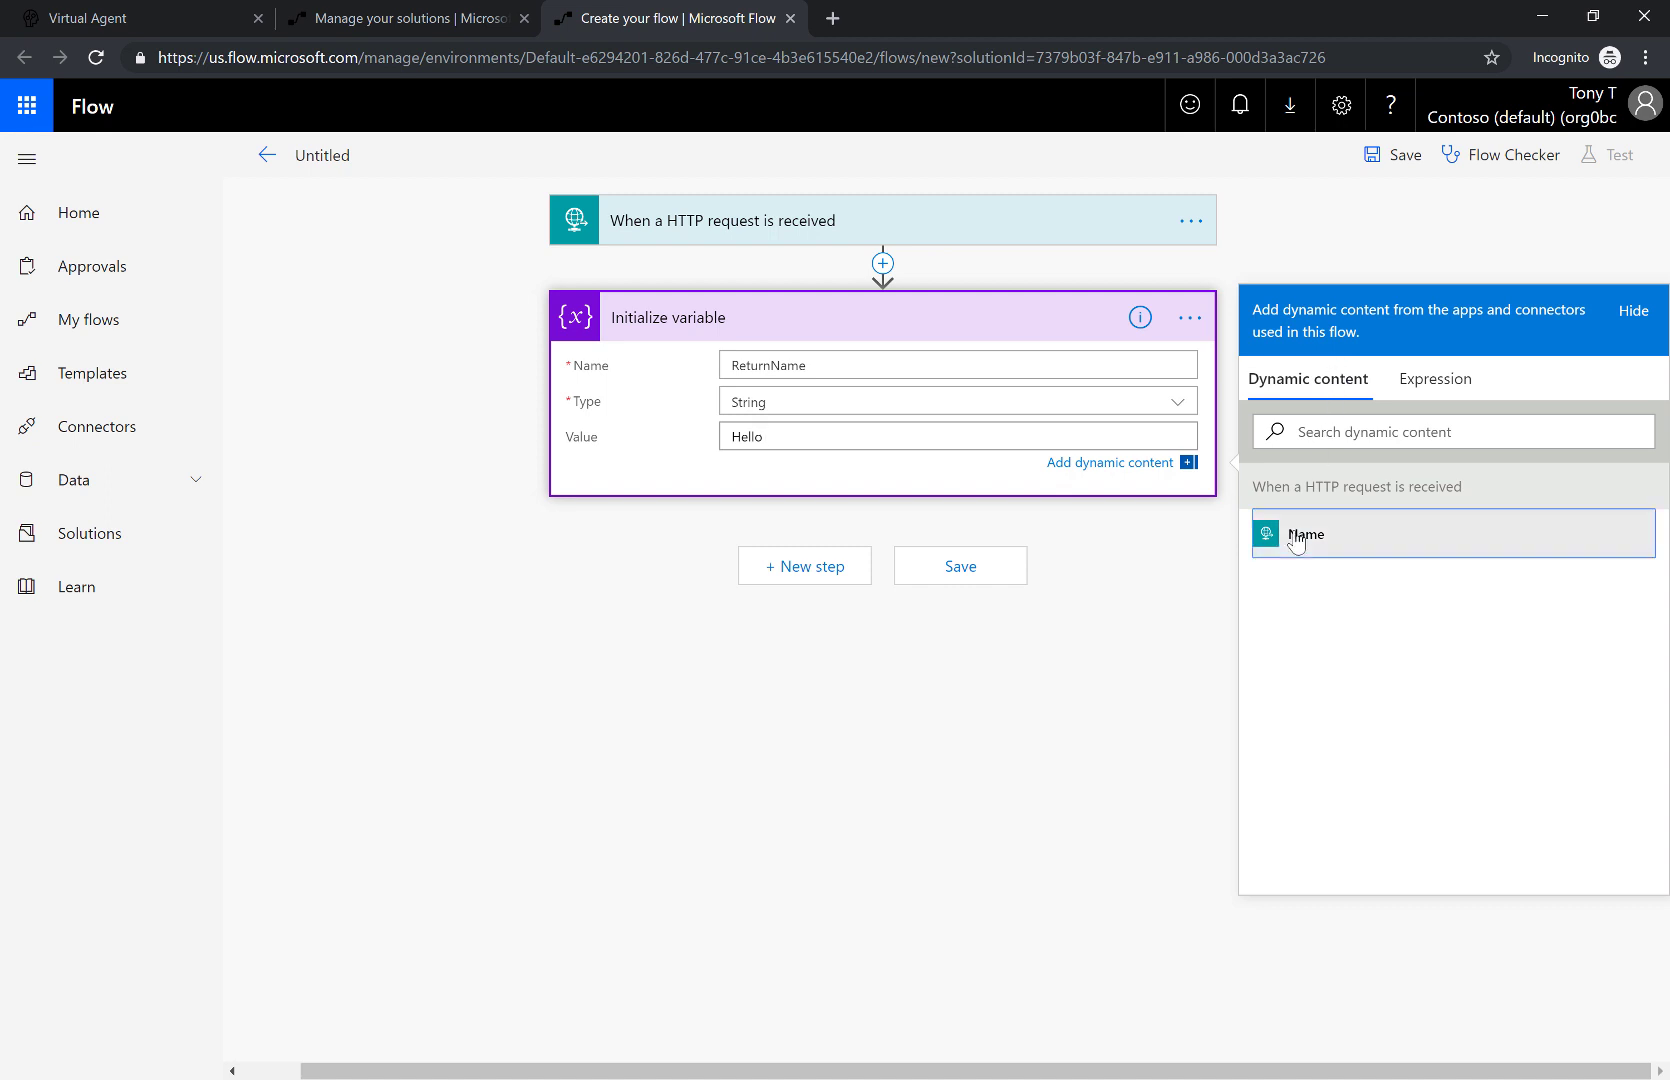
click(1296, 536)
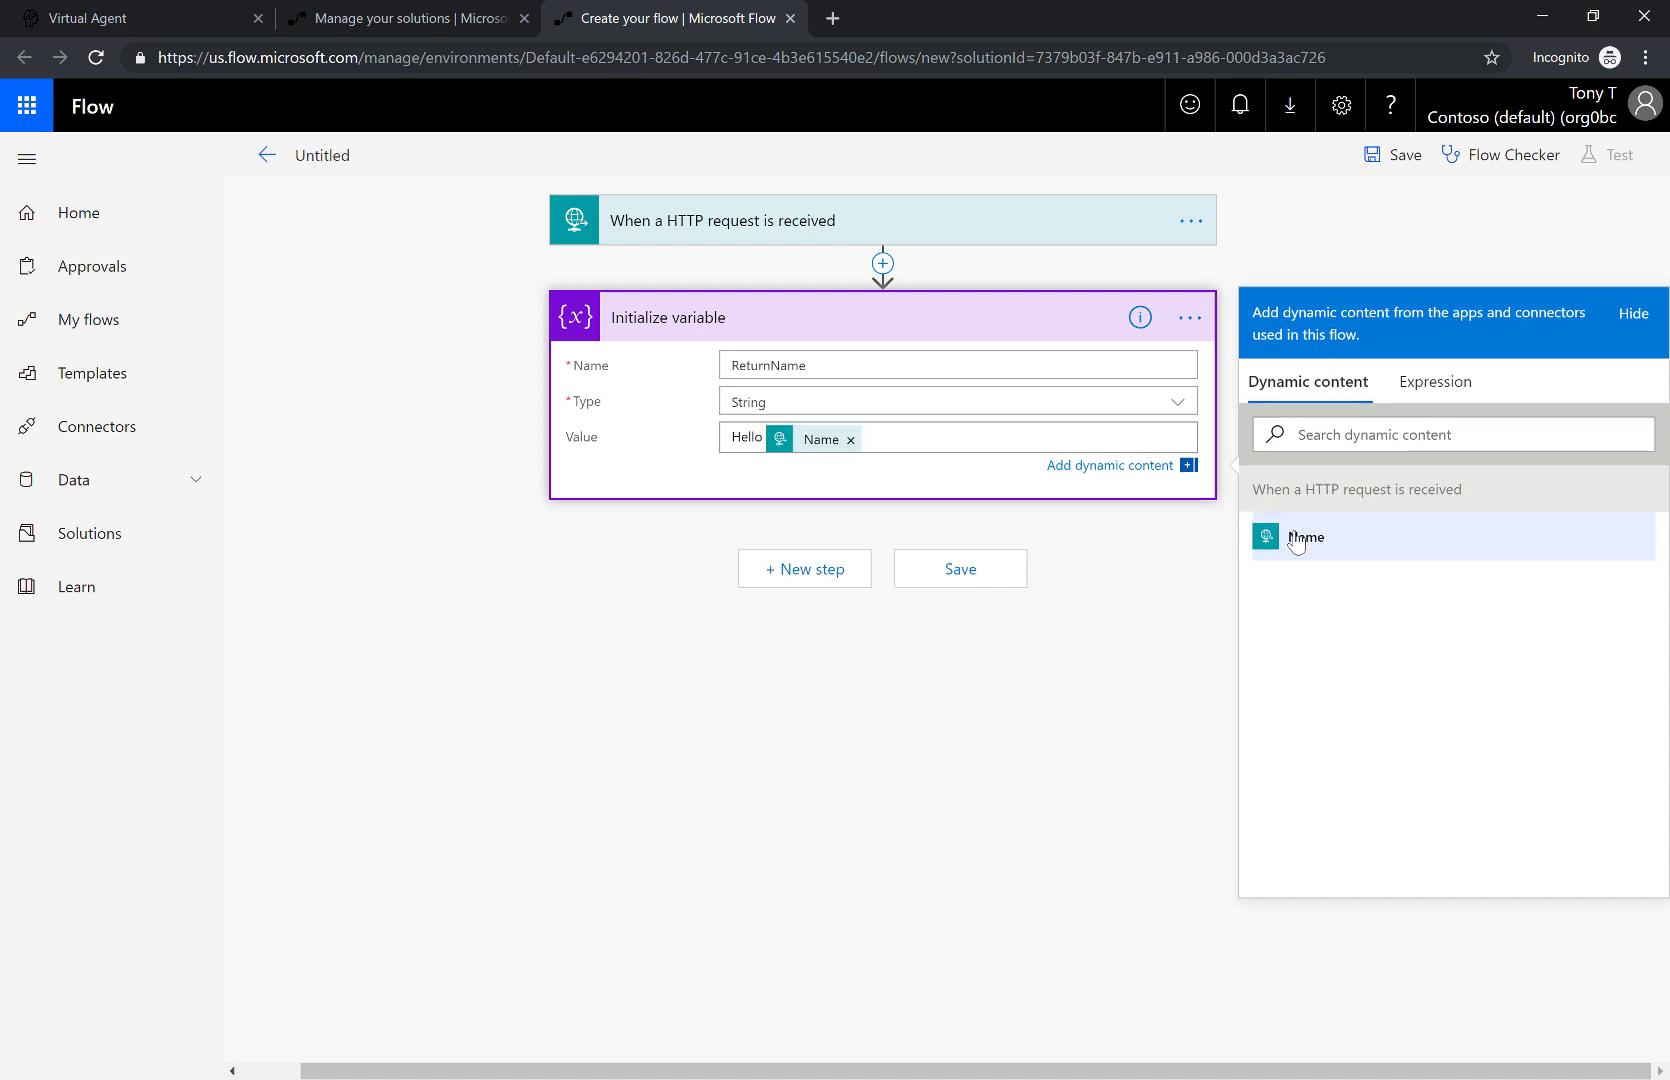
click(893, 222)
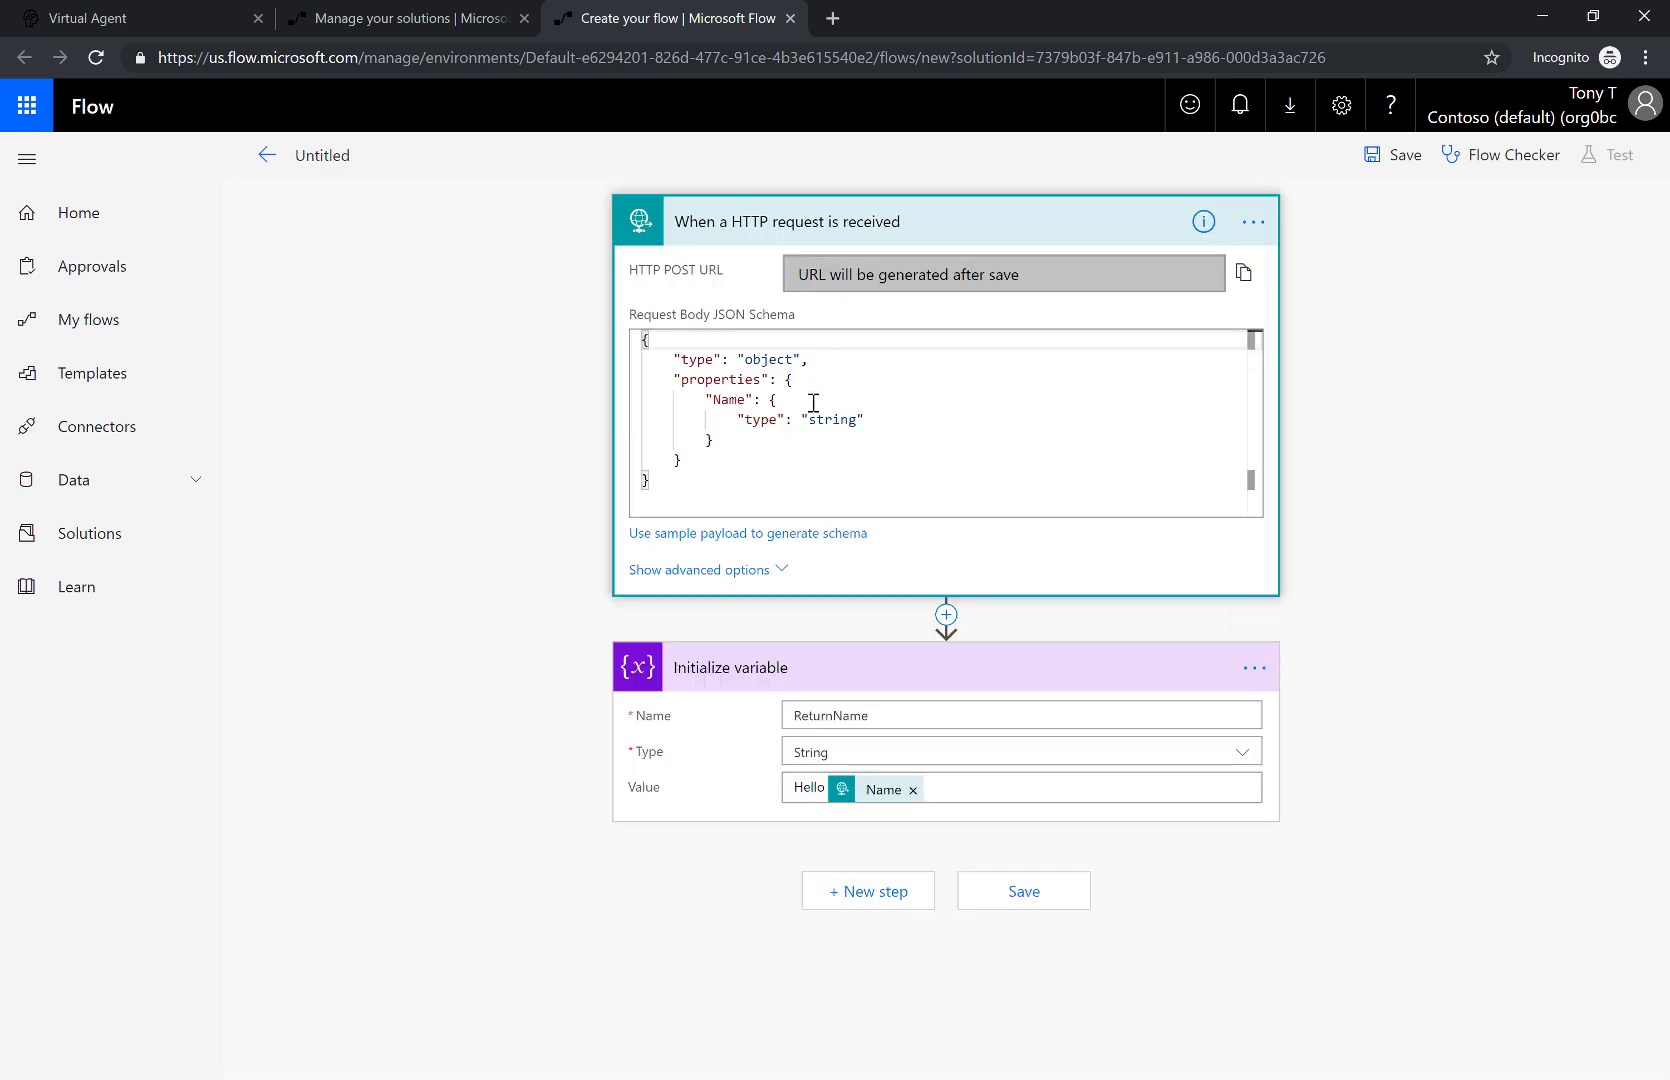
click(943, 799)
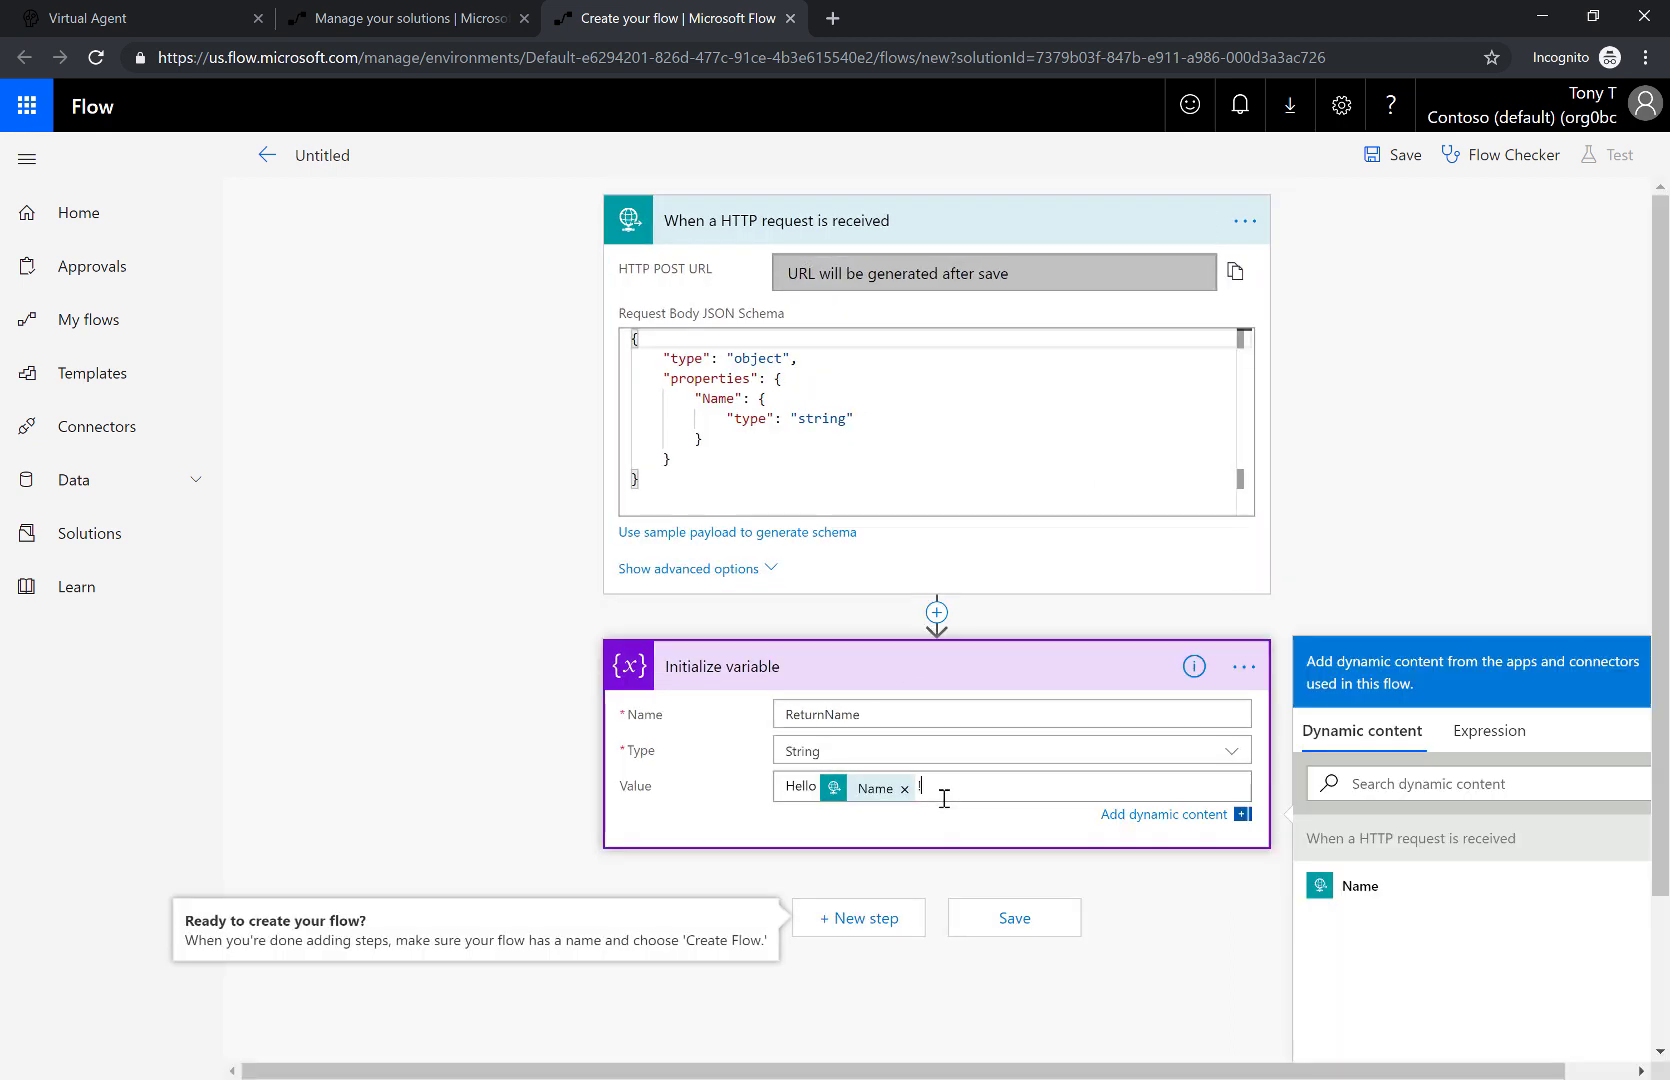
click(1405, 507)
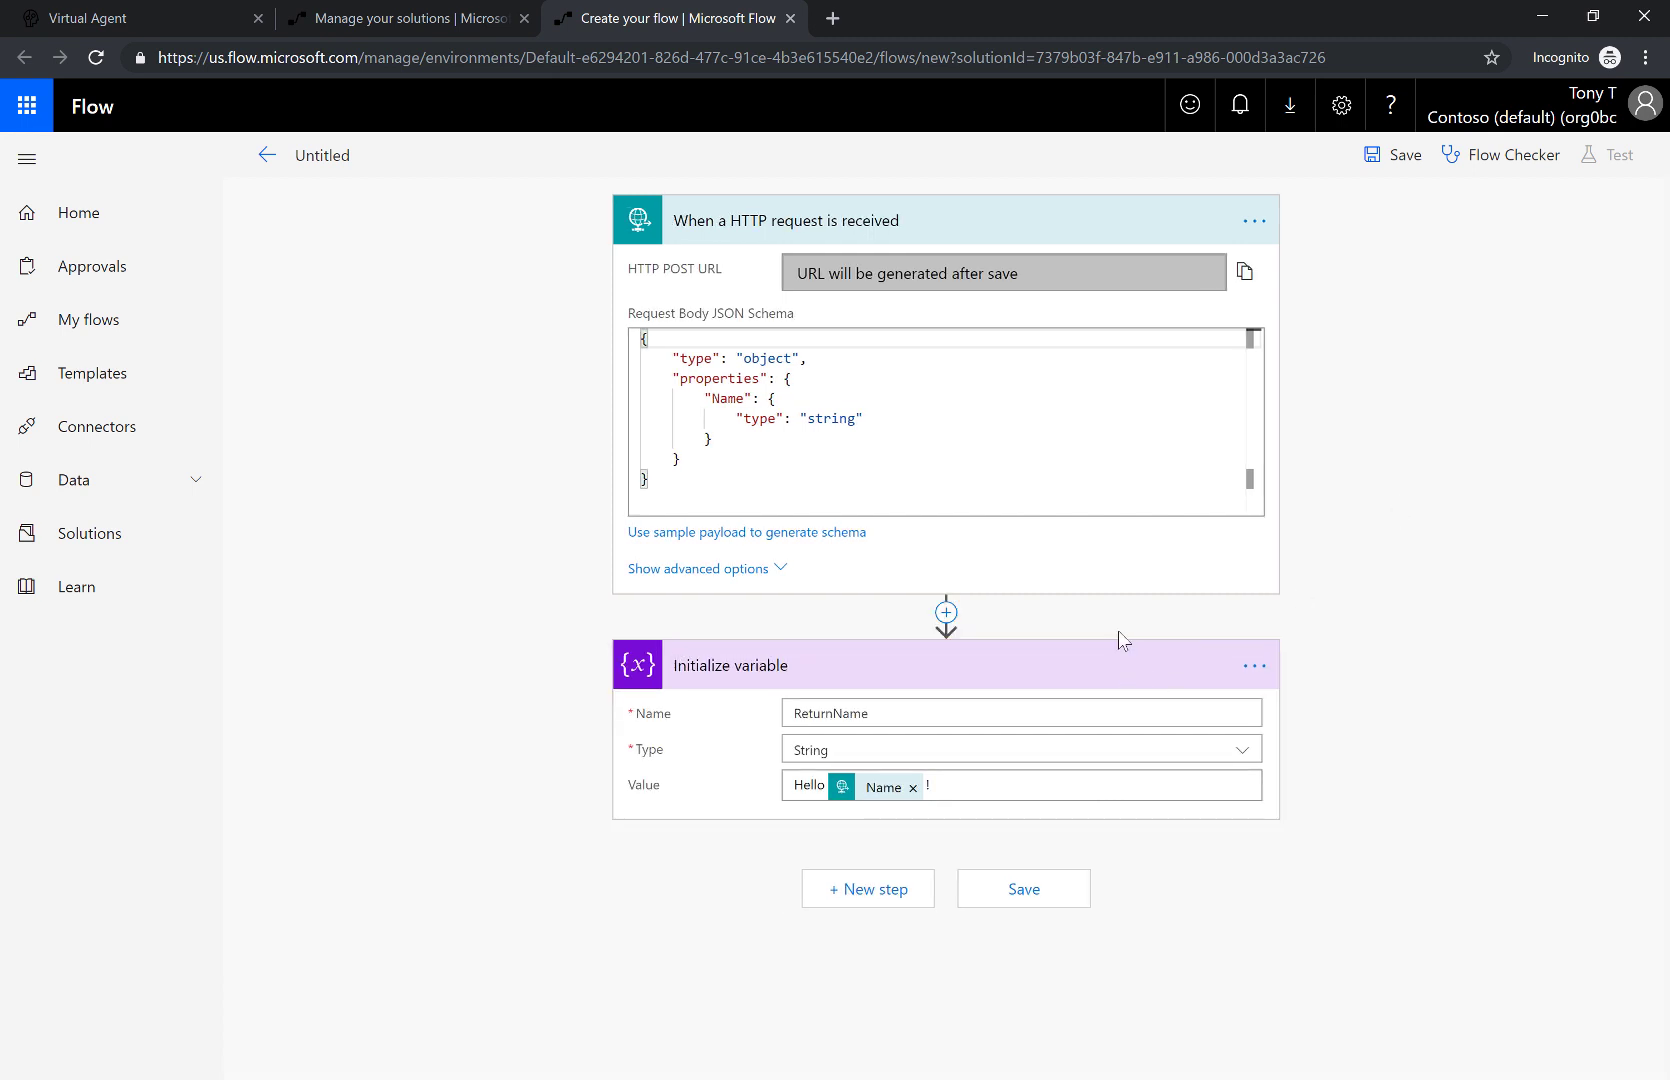
- Add a Request "Response" action after the Initialize variable action
click(893, 899)
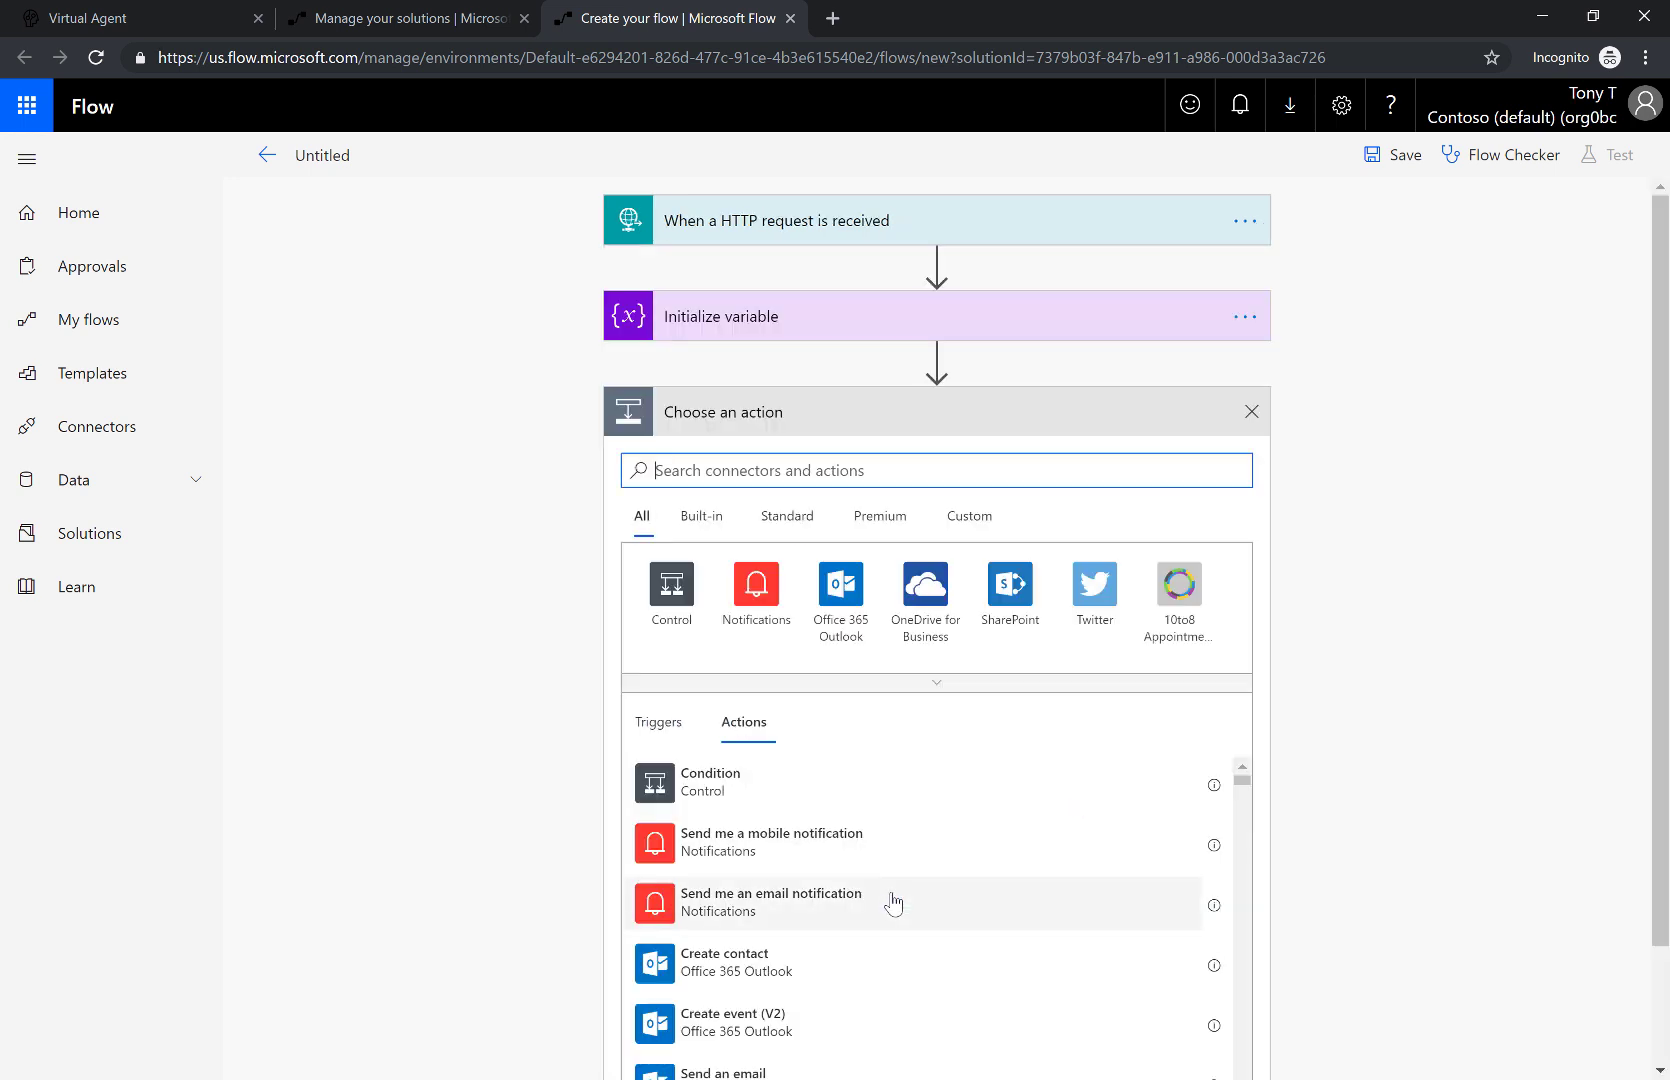
text(ht)
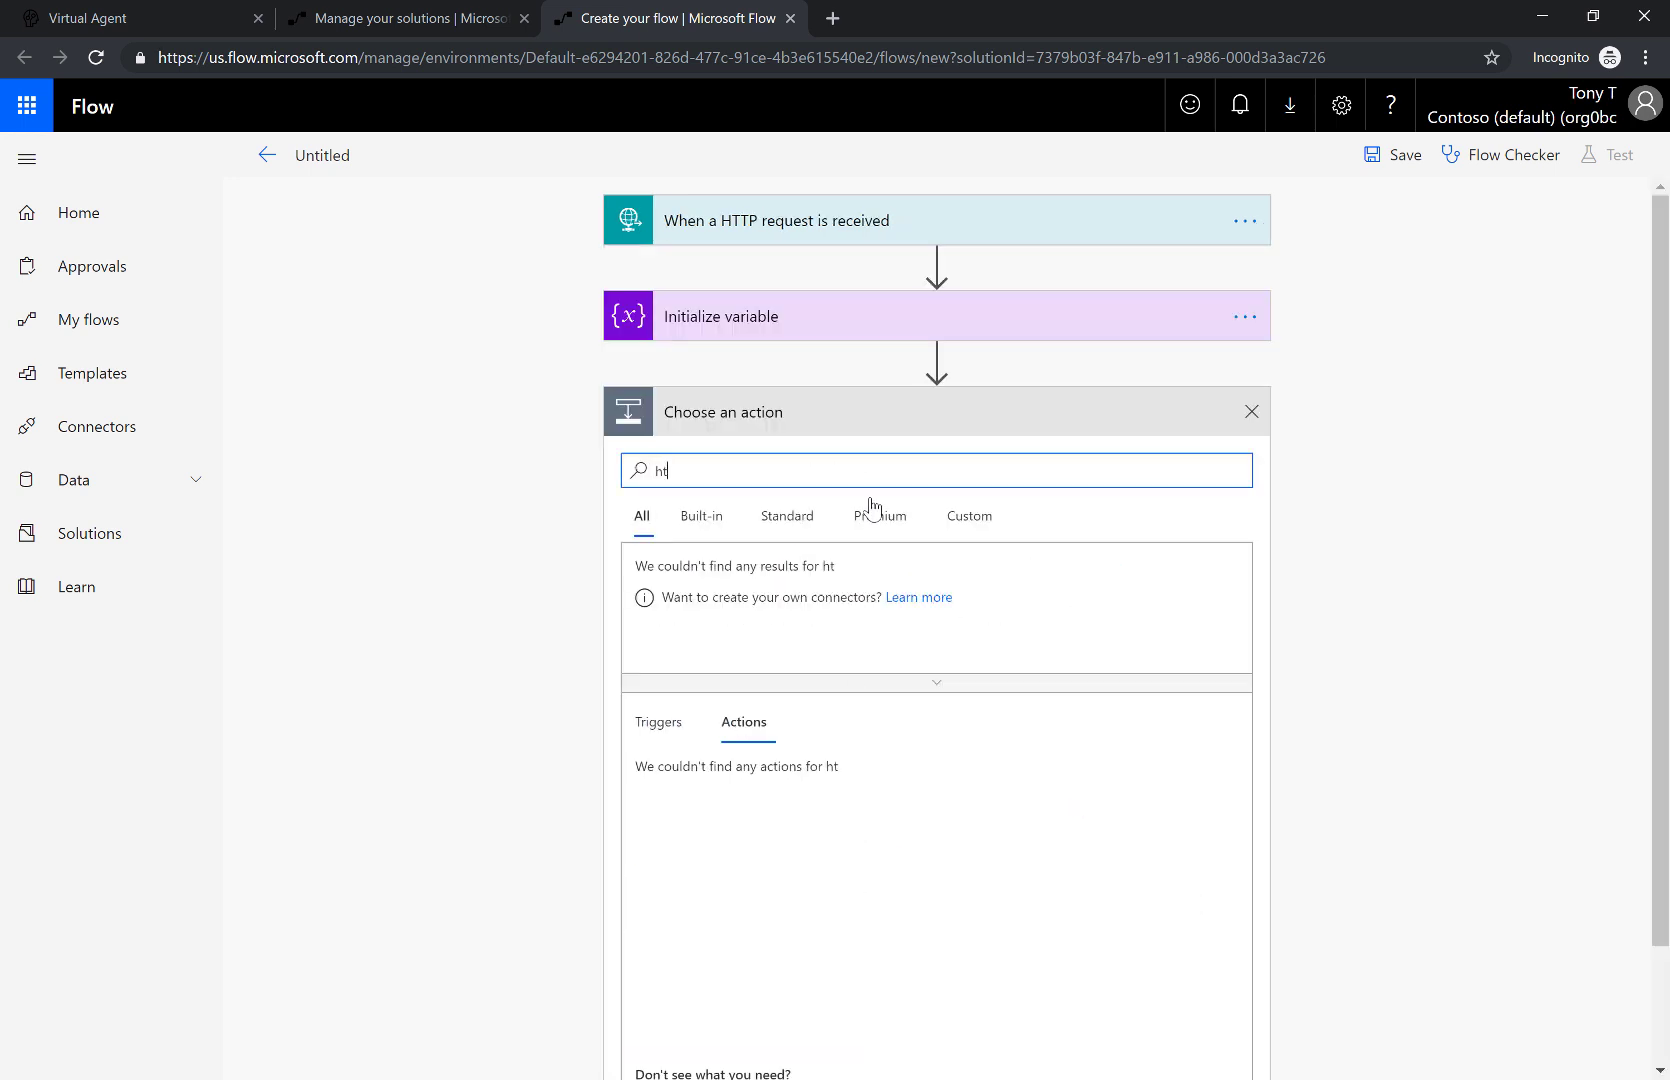
text(tp respo)
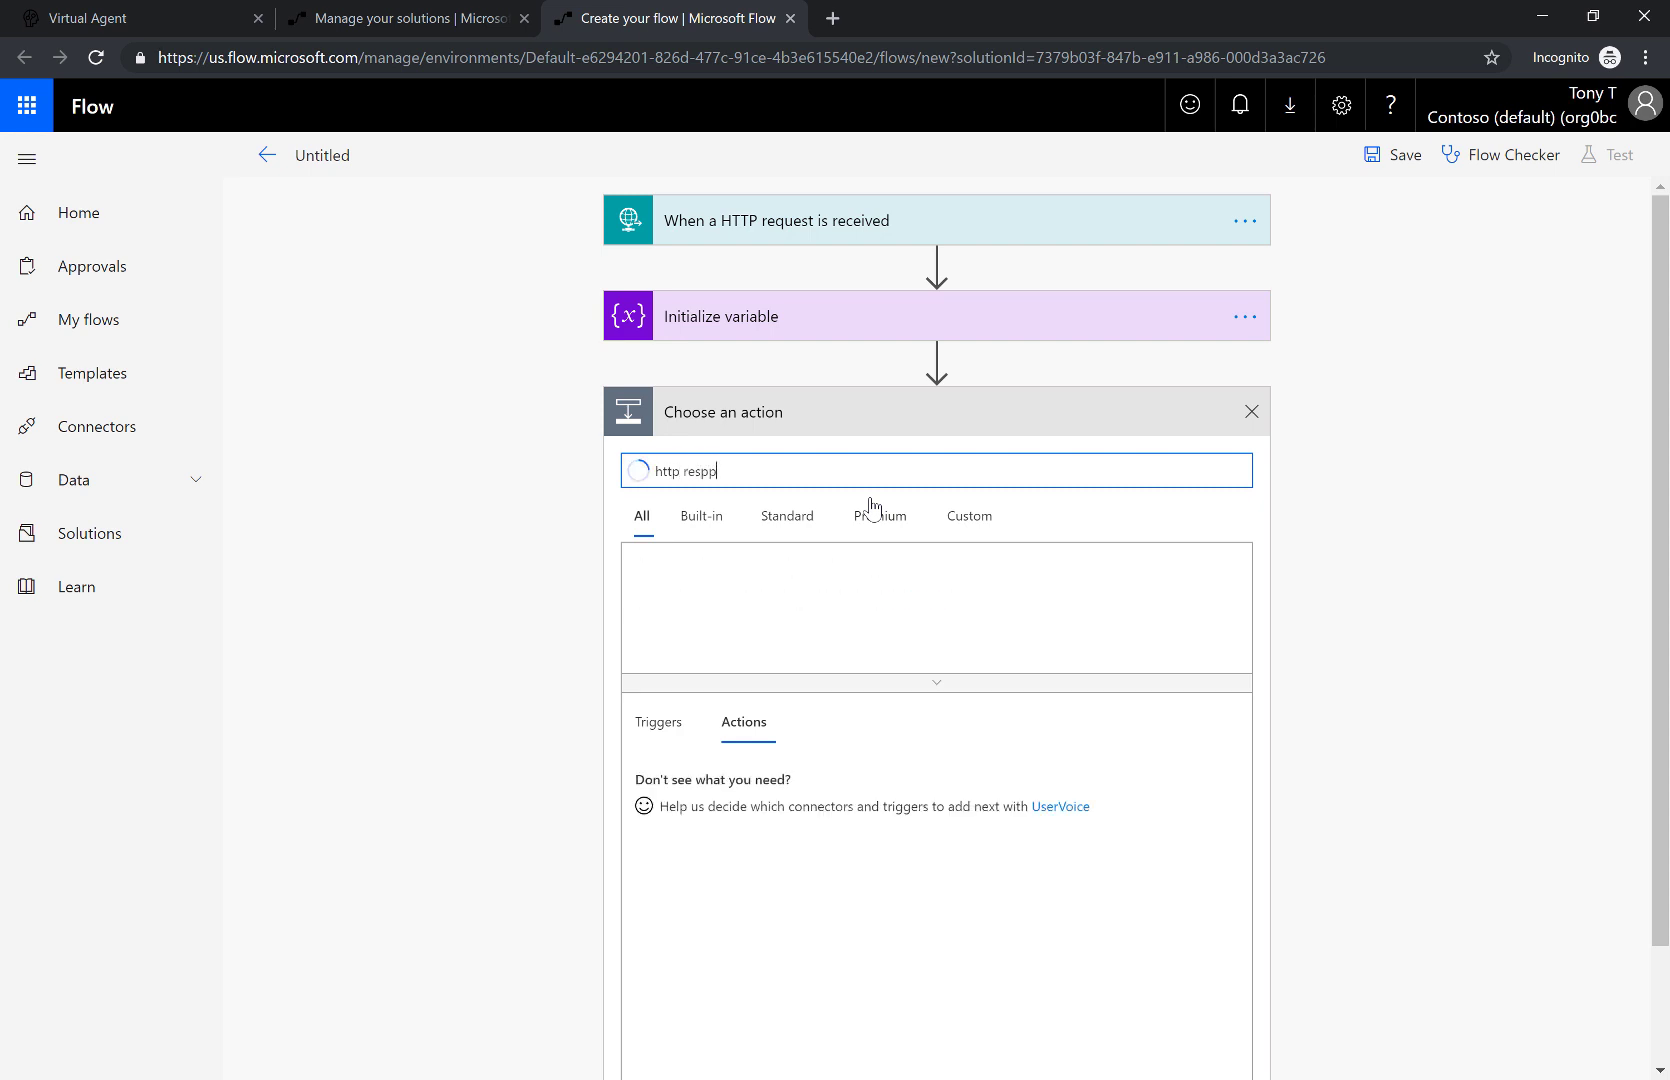
text(nse)
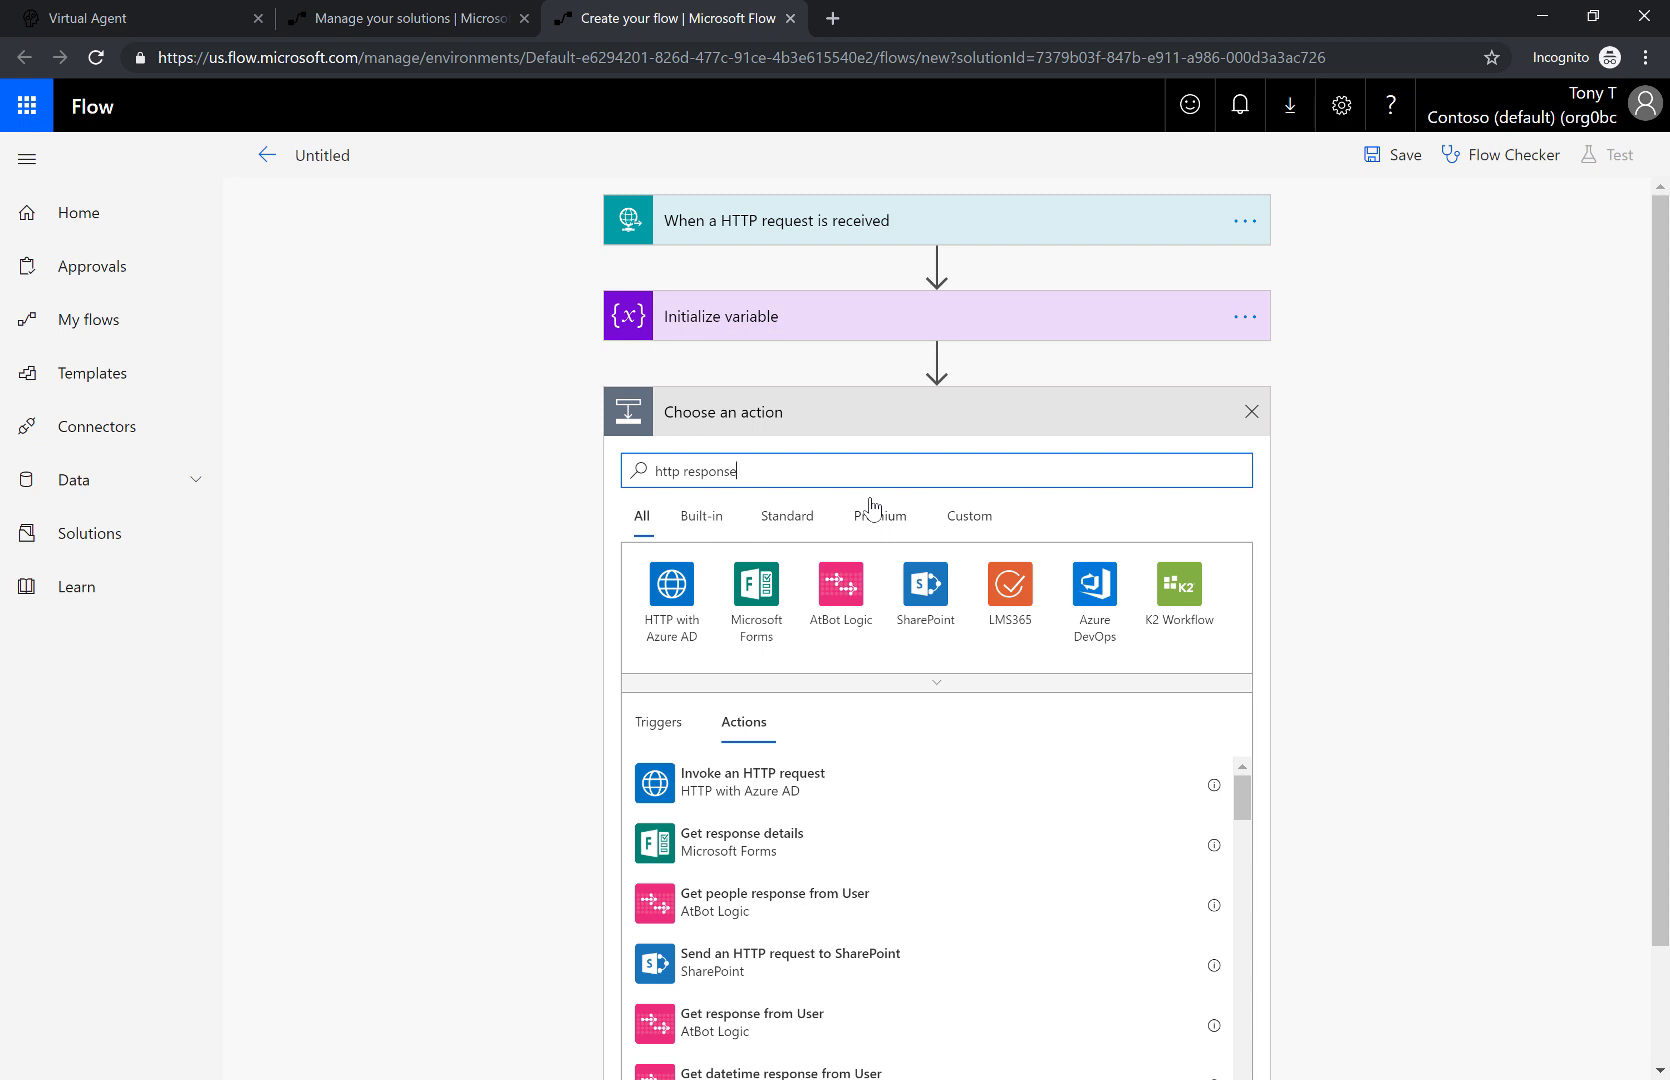
key(ctrl+Left)
key(ctrl+shift+Left)
key(BackSpace)
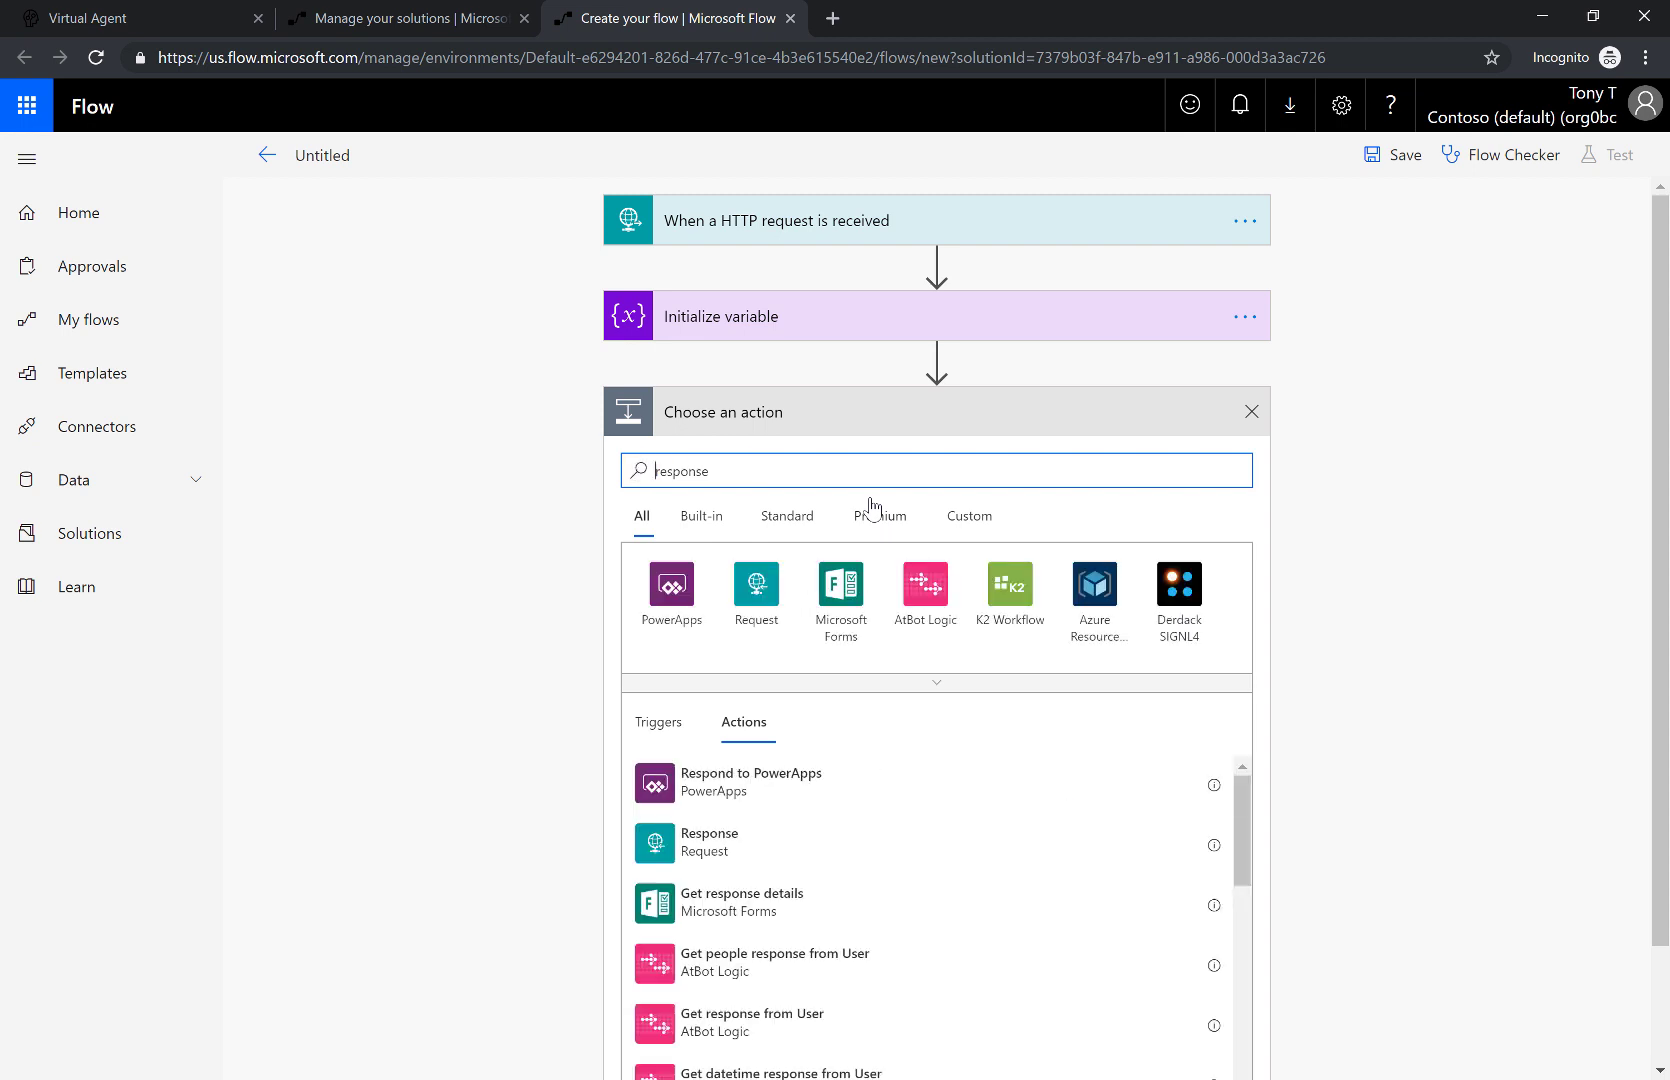
click(724, 855)
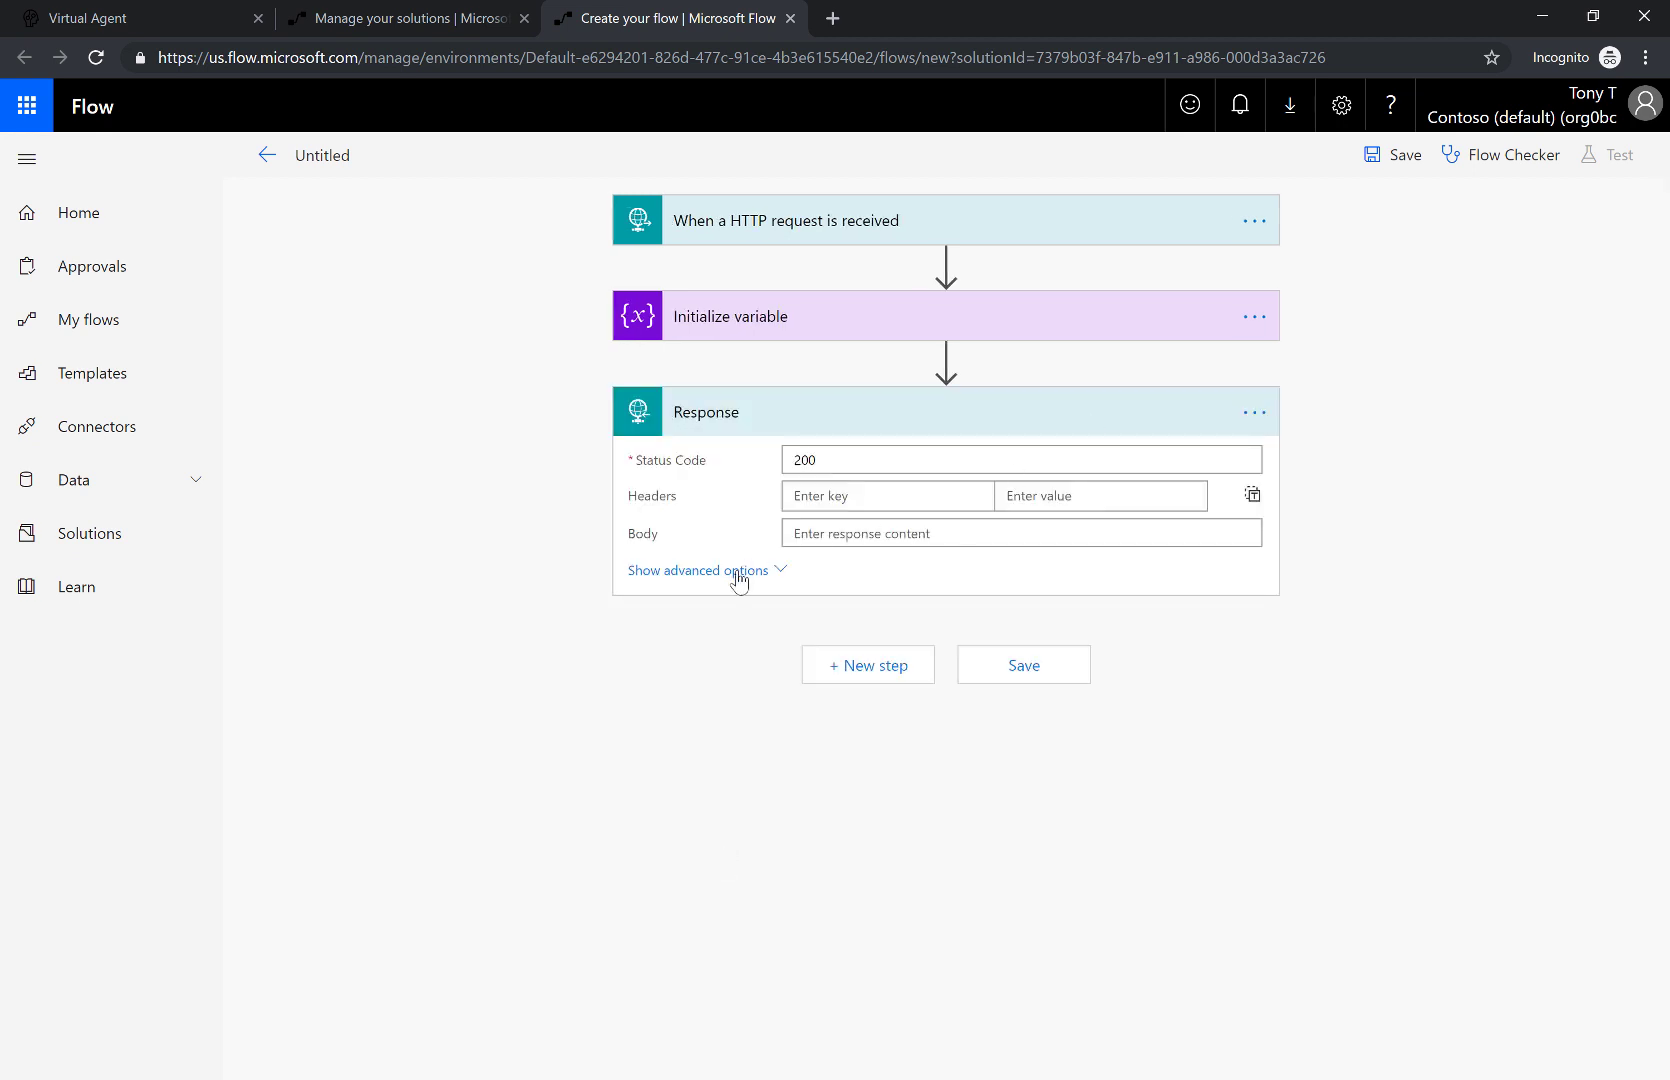
- Fill the Response body with a JSON object whose "PersonalizedName" property holds the ReturnName variable
click(798, 538)
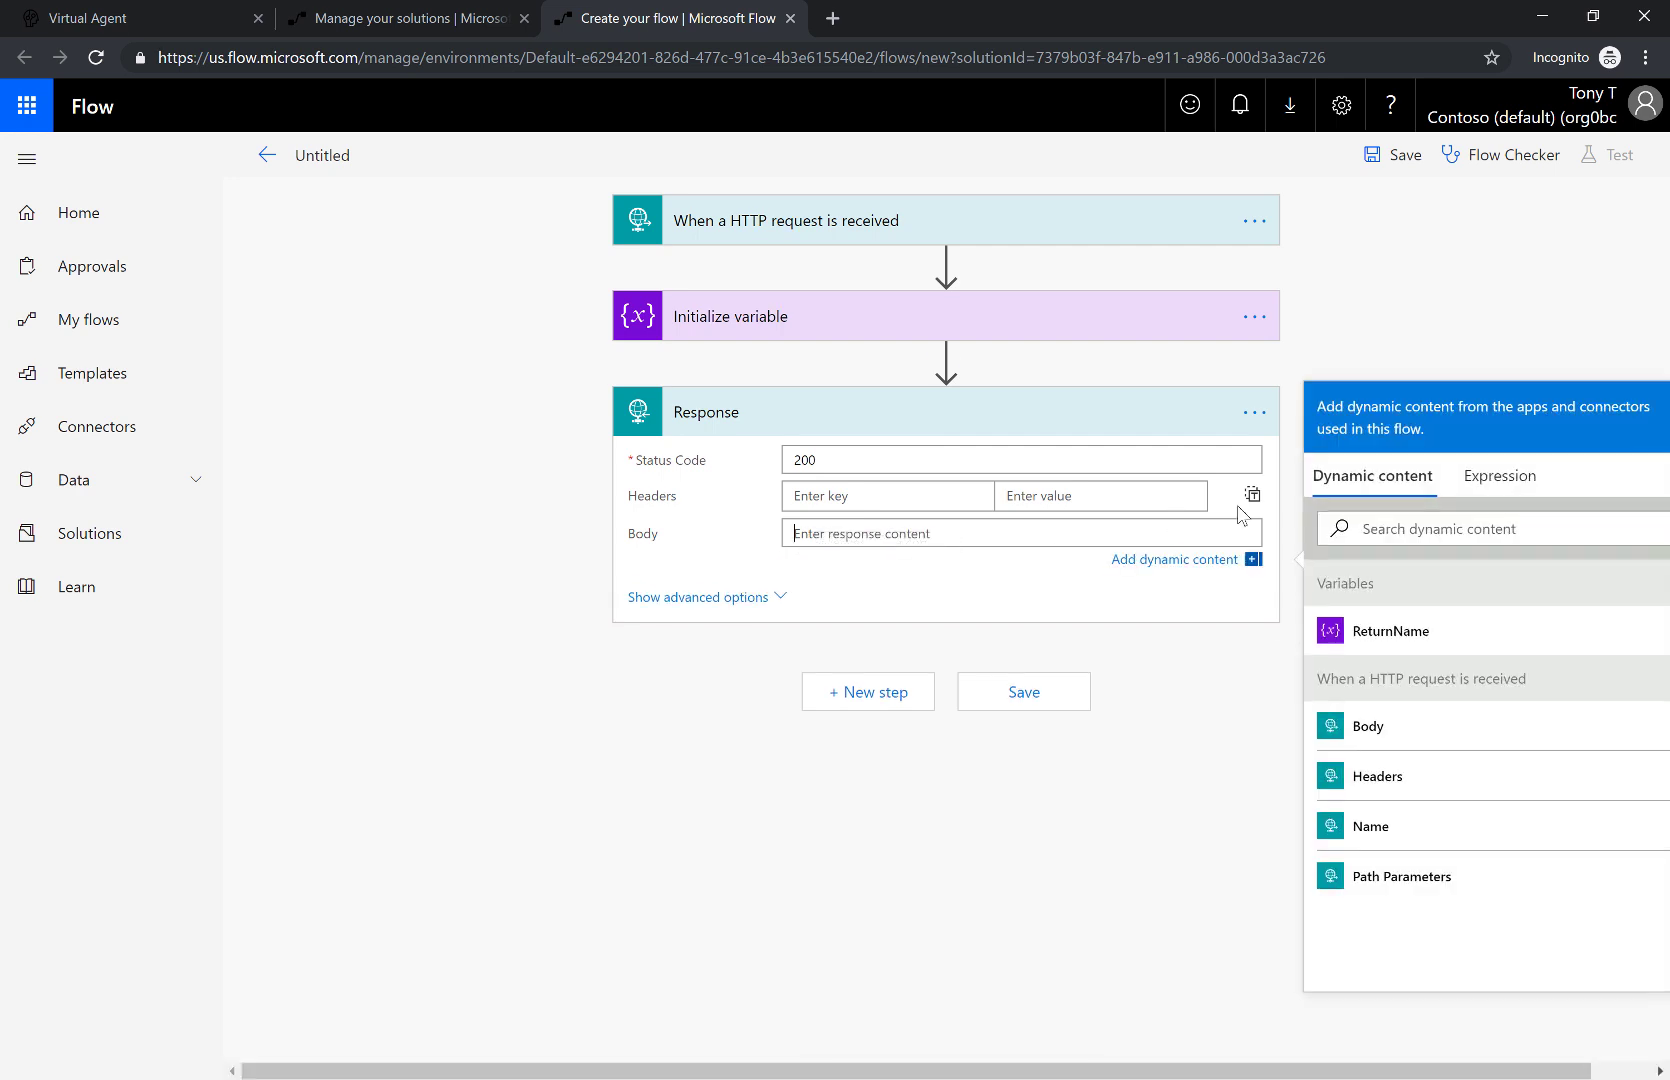
text({)
key(Return)
text(})
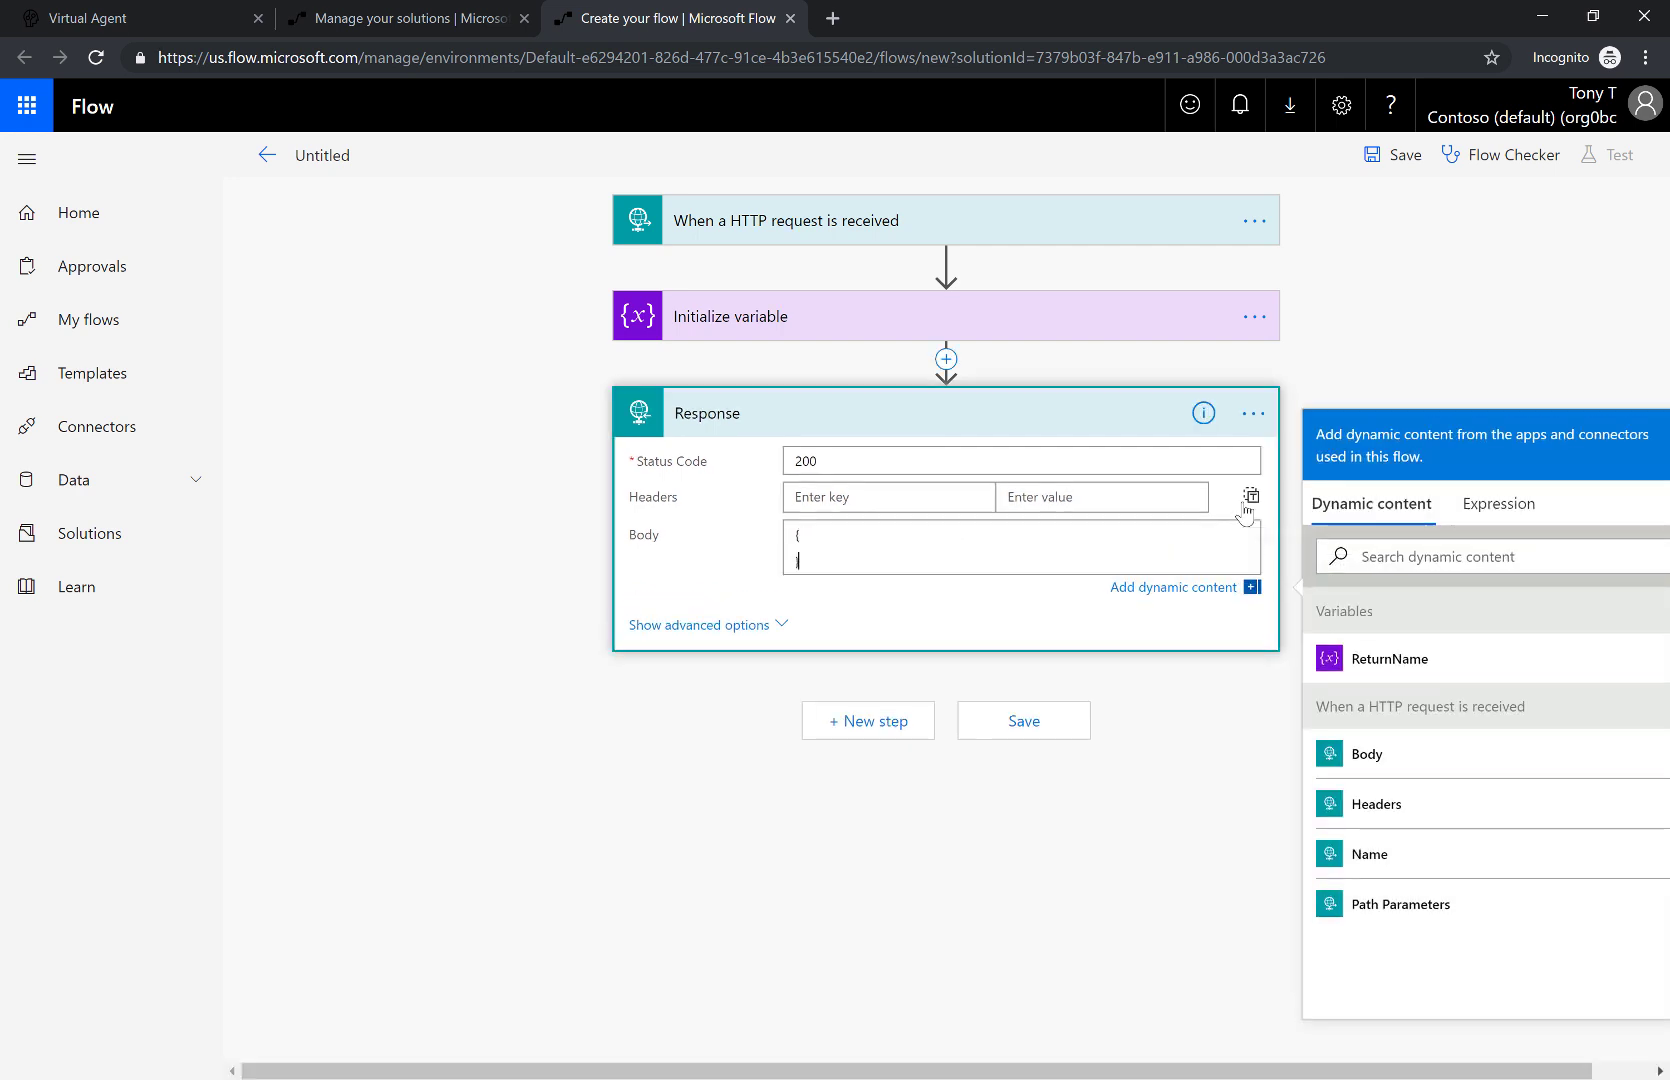
key(Return)
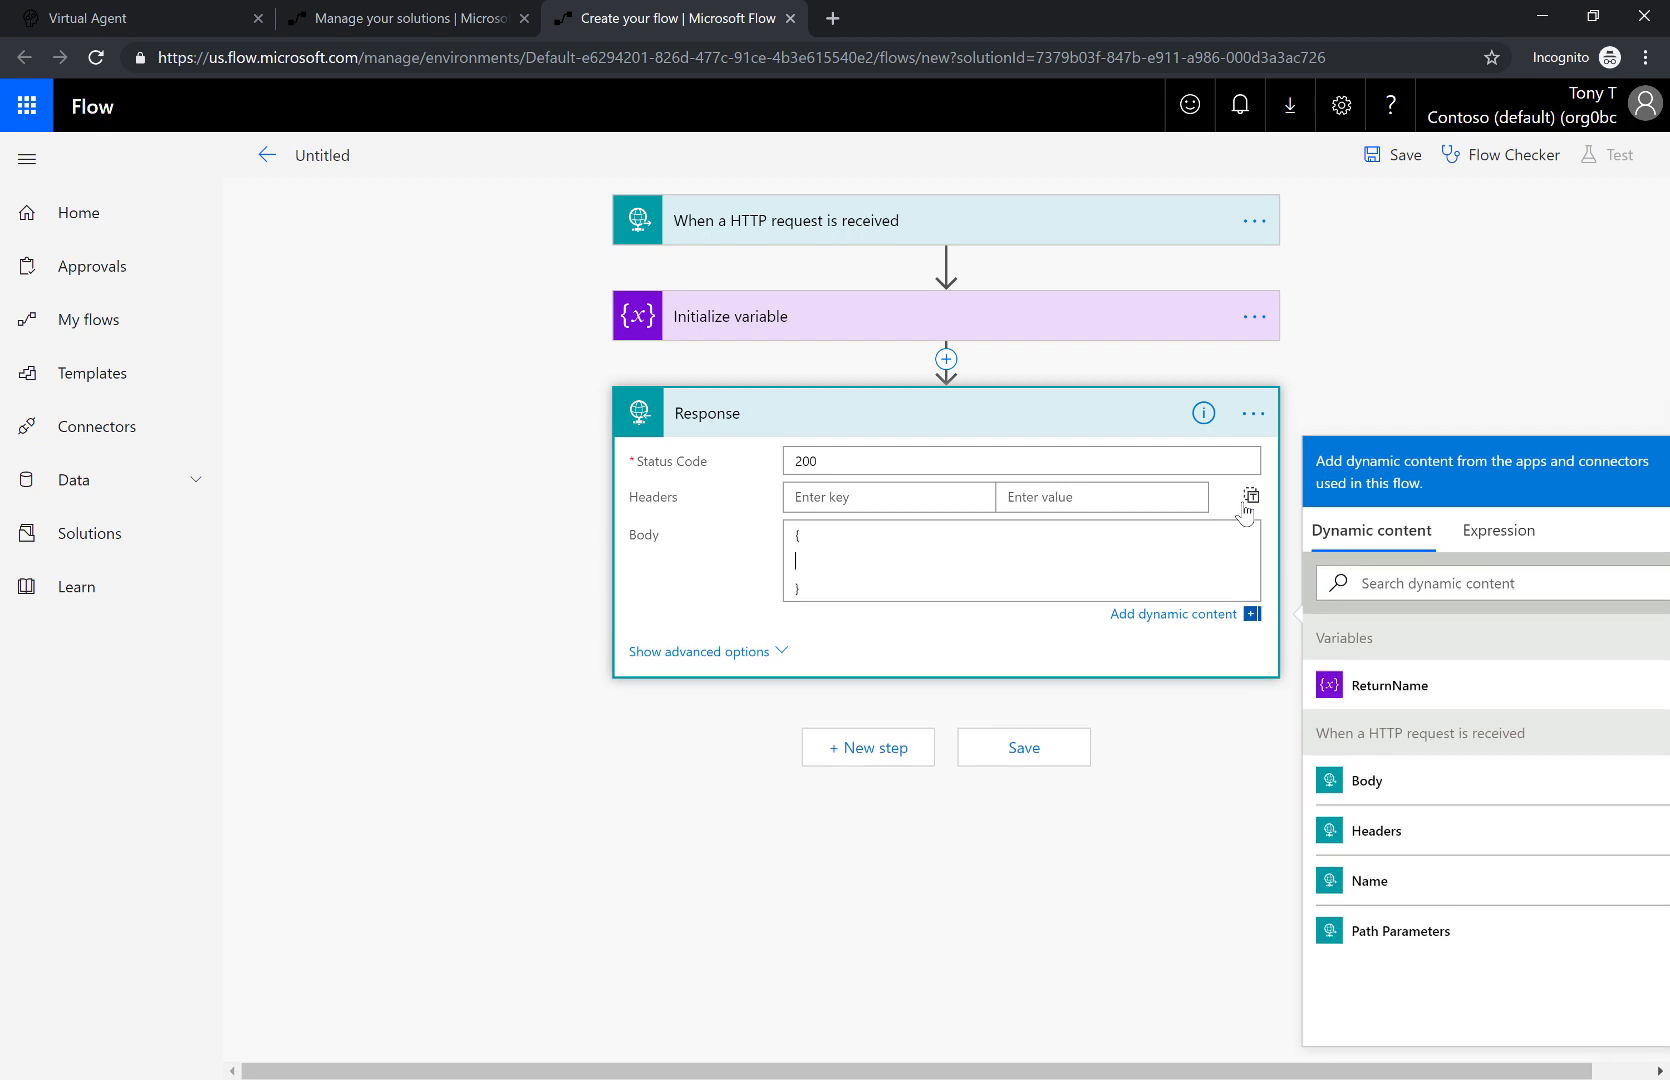
text(")
text(N)
key(BackSpace)
text(PersonalizedName":)
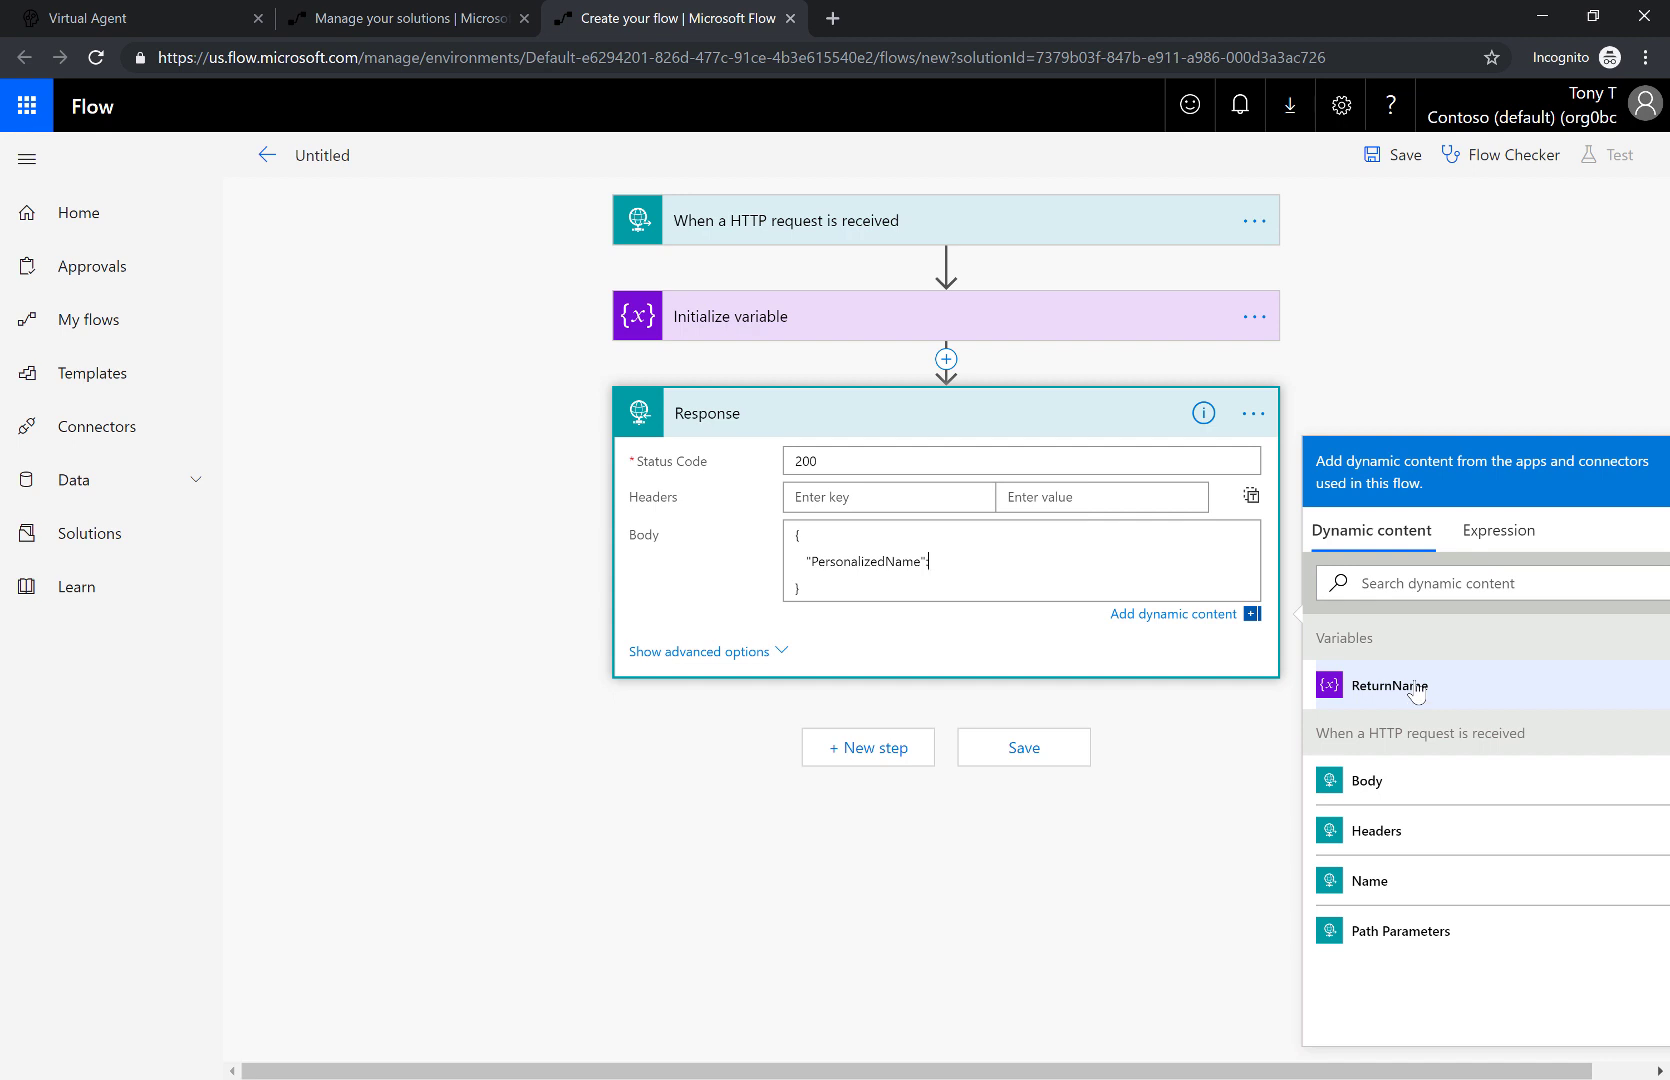
click(1414, 688)
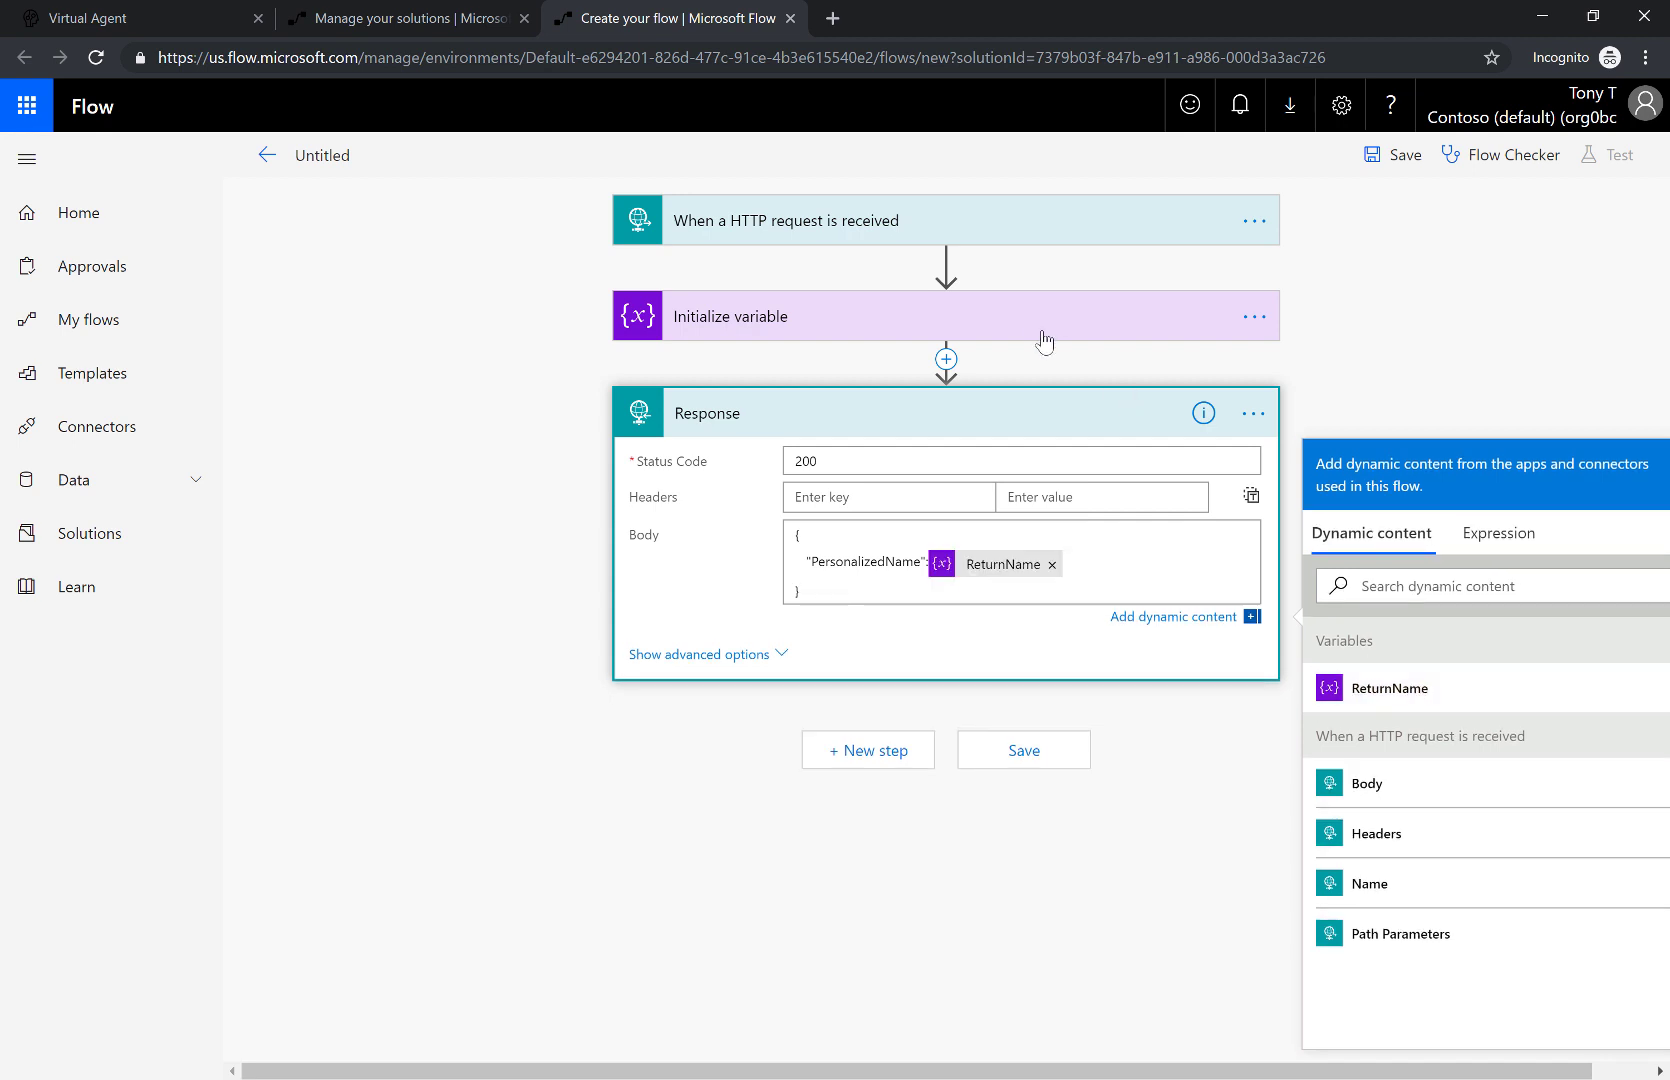
click(1135, 322)
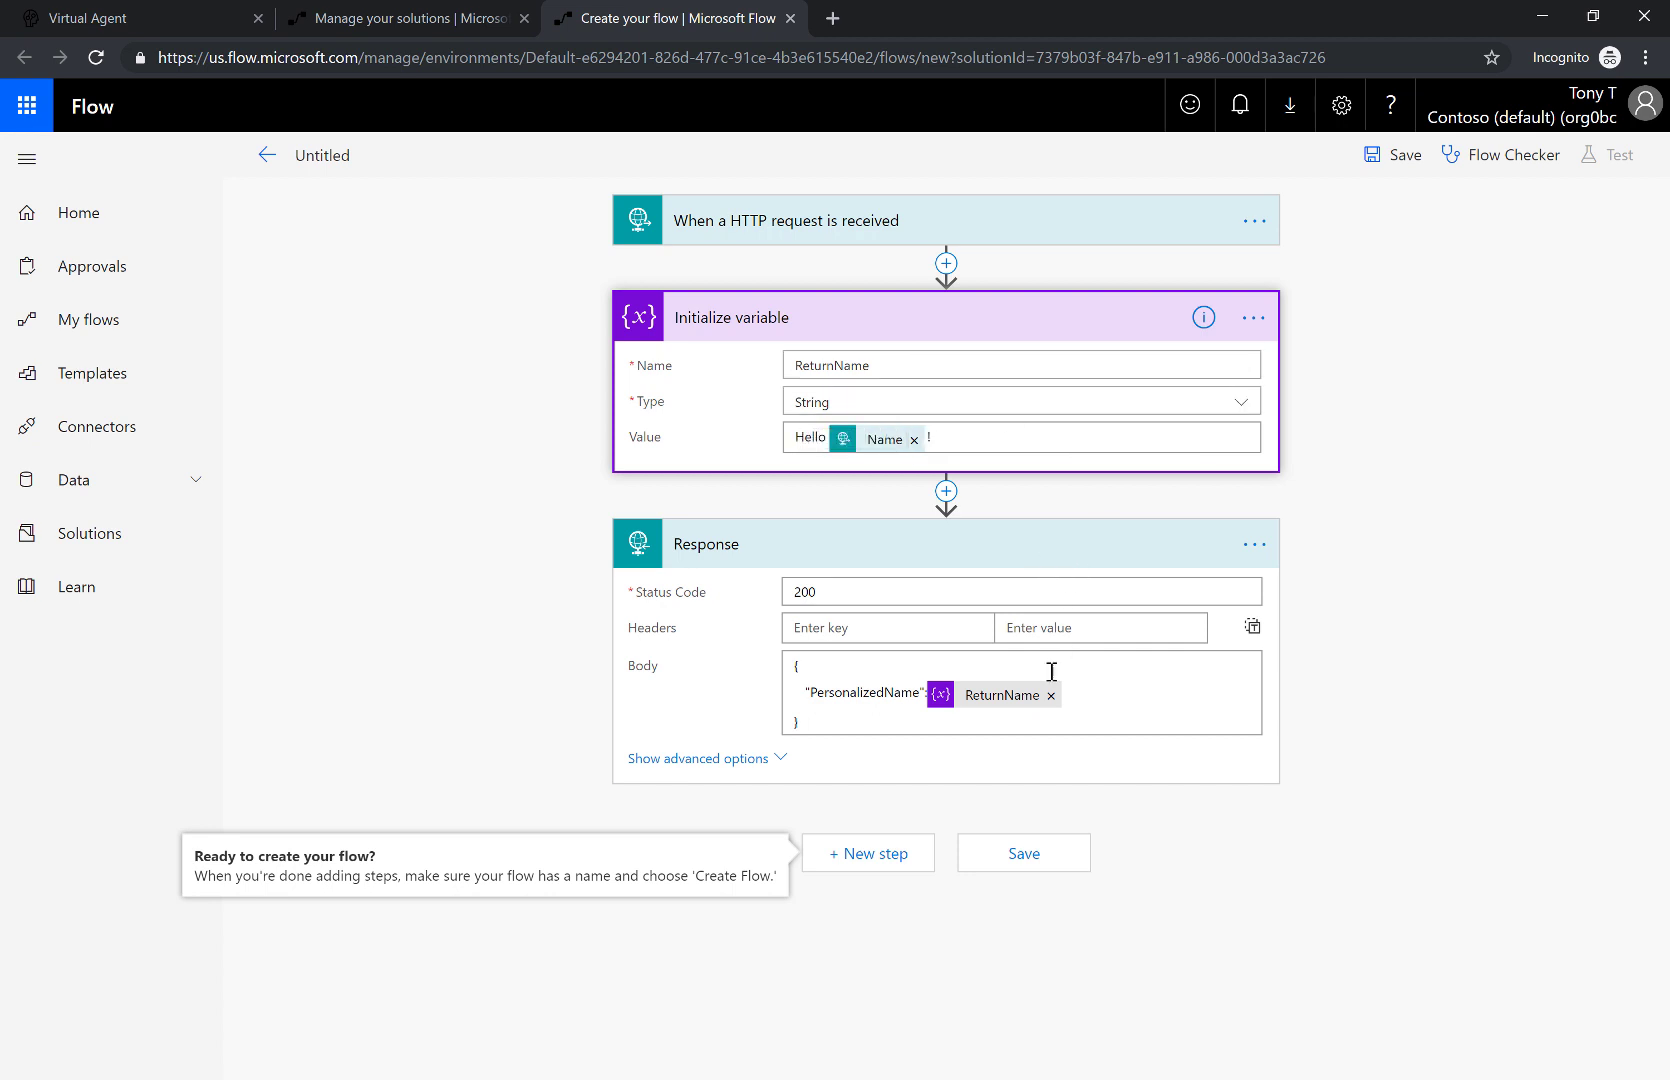
- Generate the Response body's JSON schema from a sample payload with a "PersonalizedName" property containing a sample hello greeting
click(714, 760)
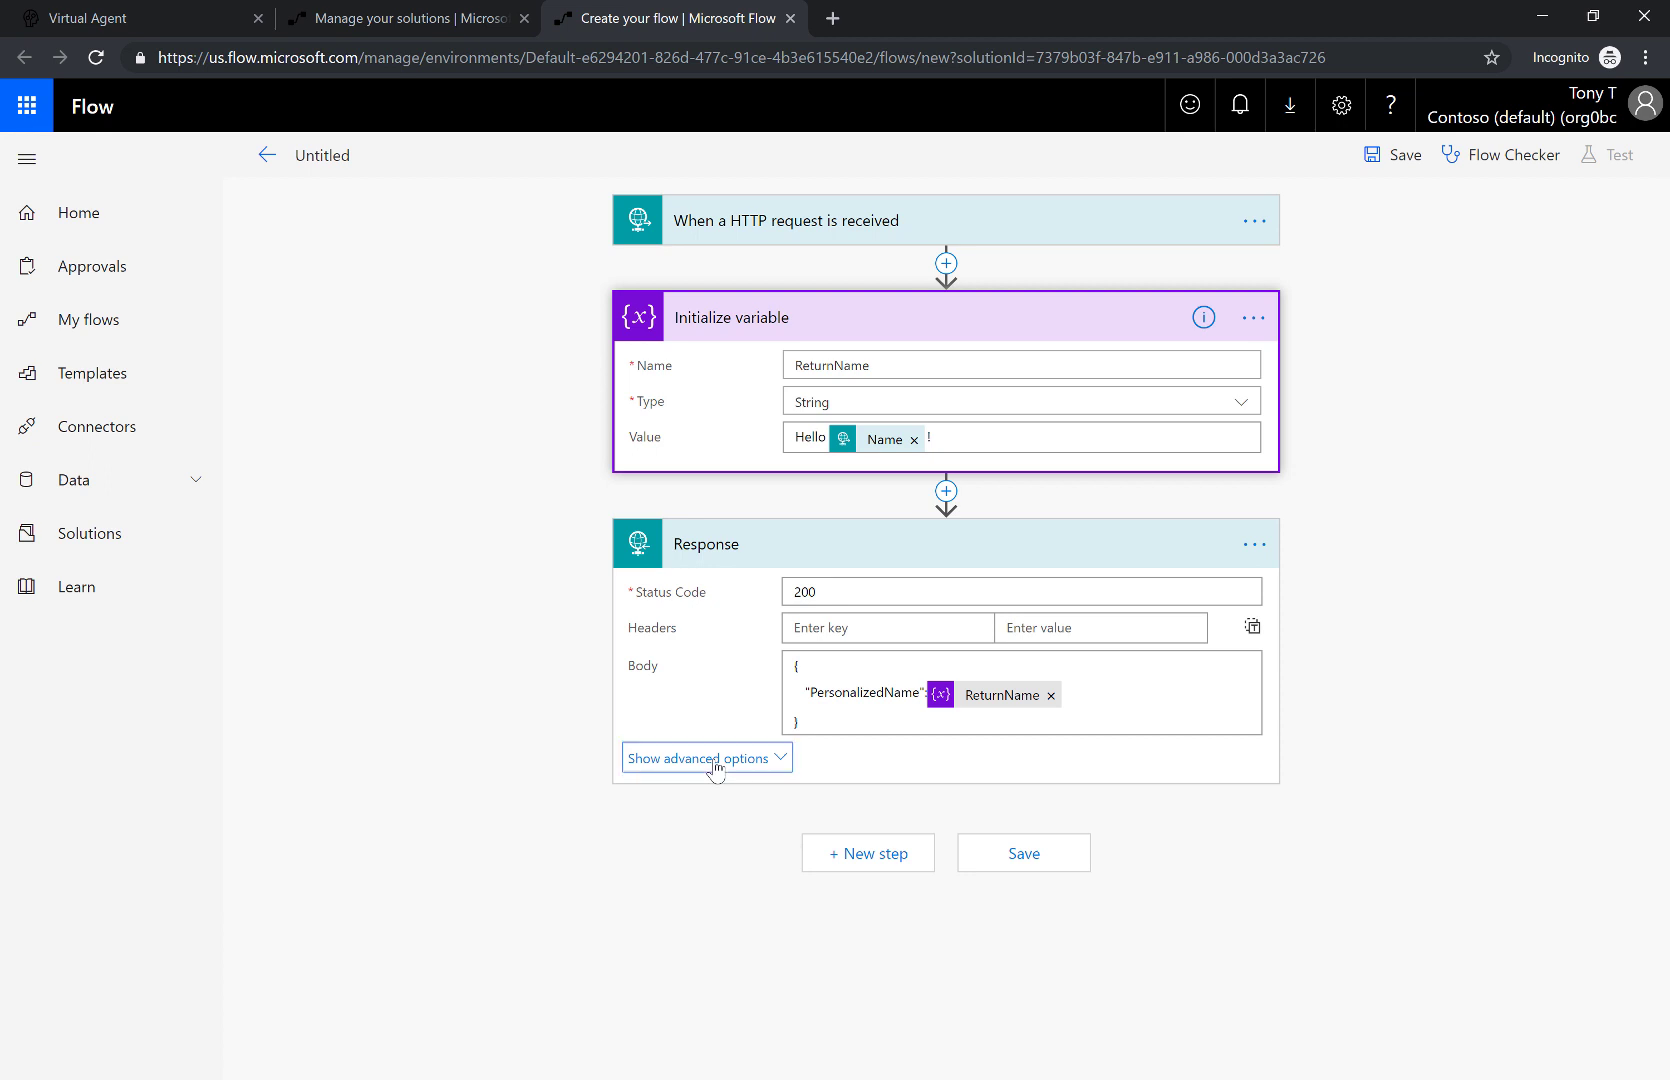
click(718, 786)
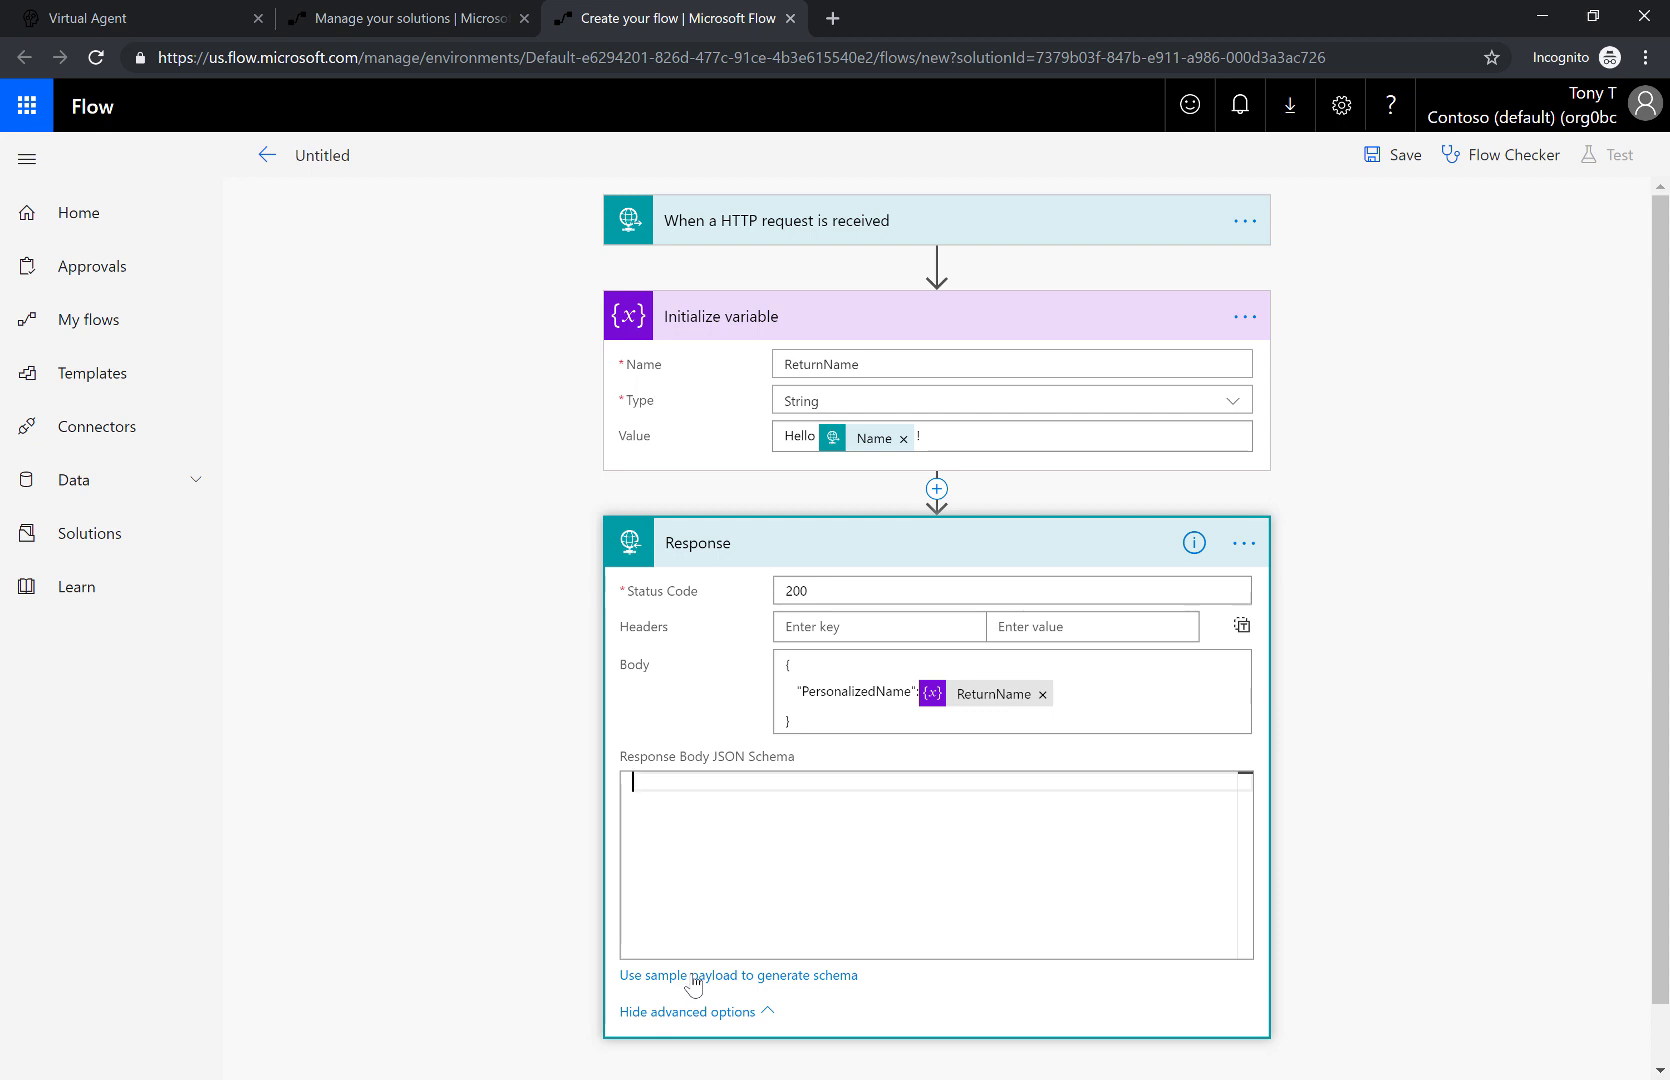
click(692, 977)
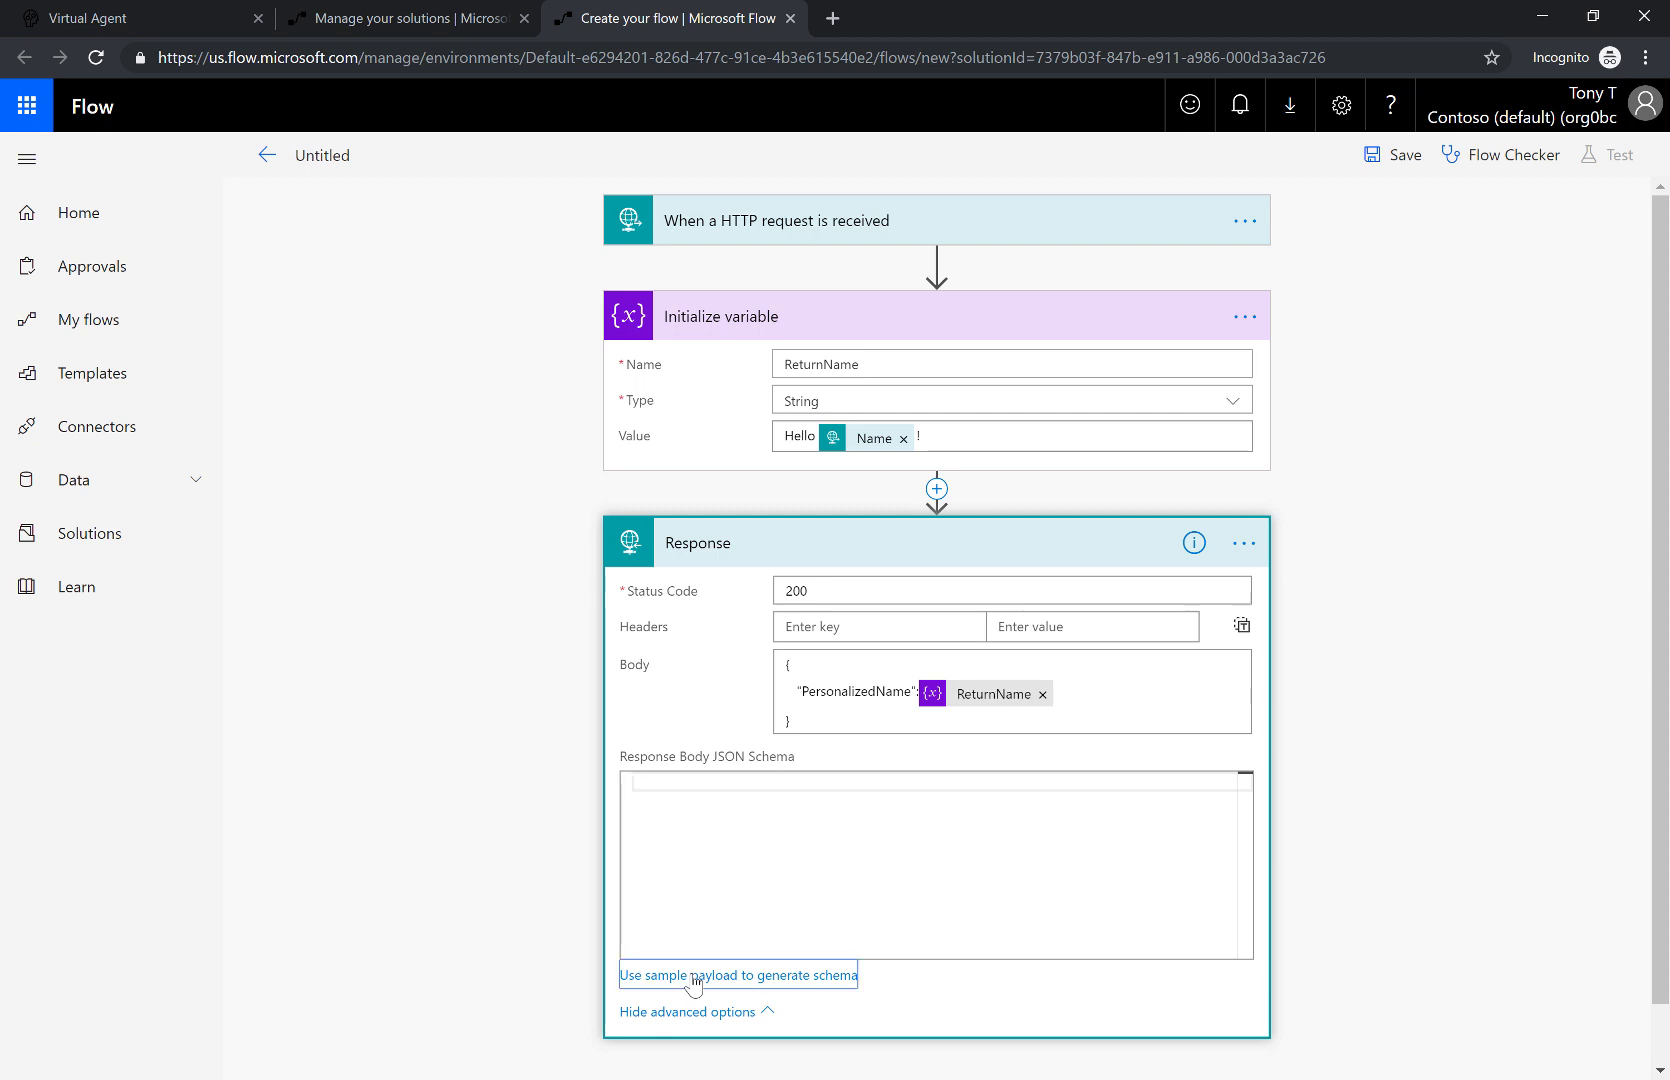
text({"Per)
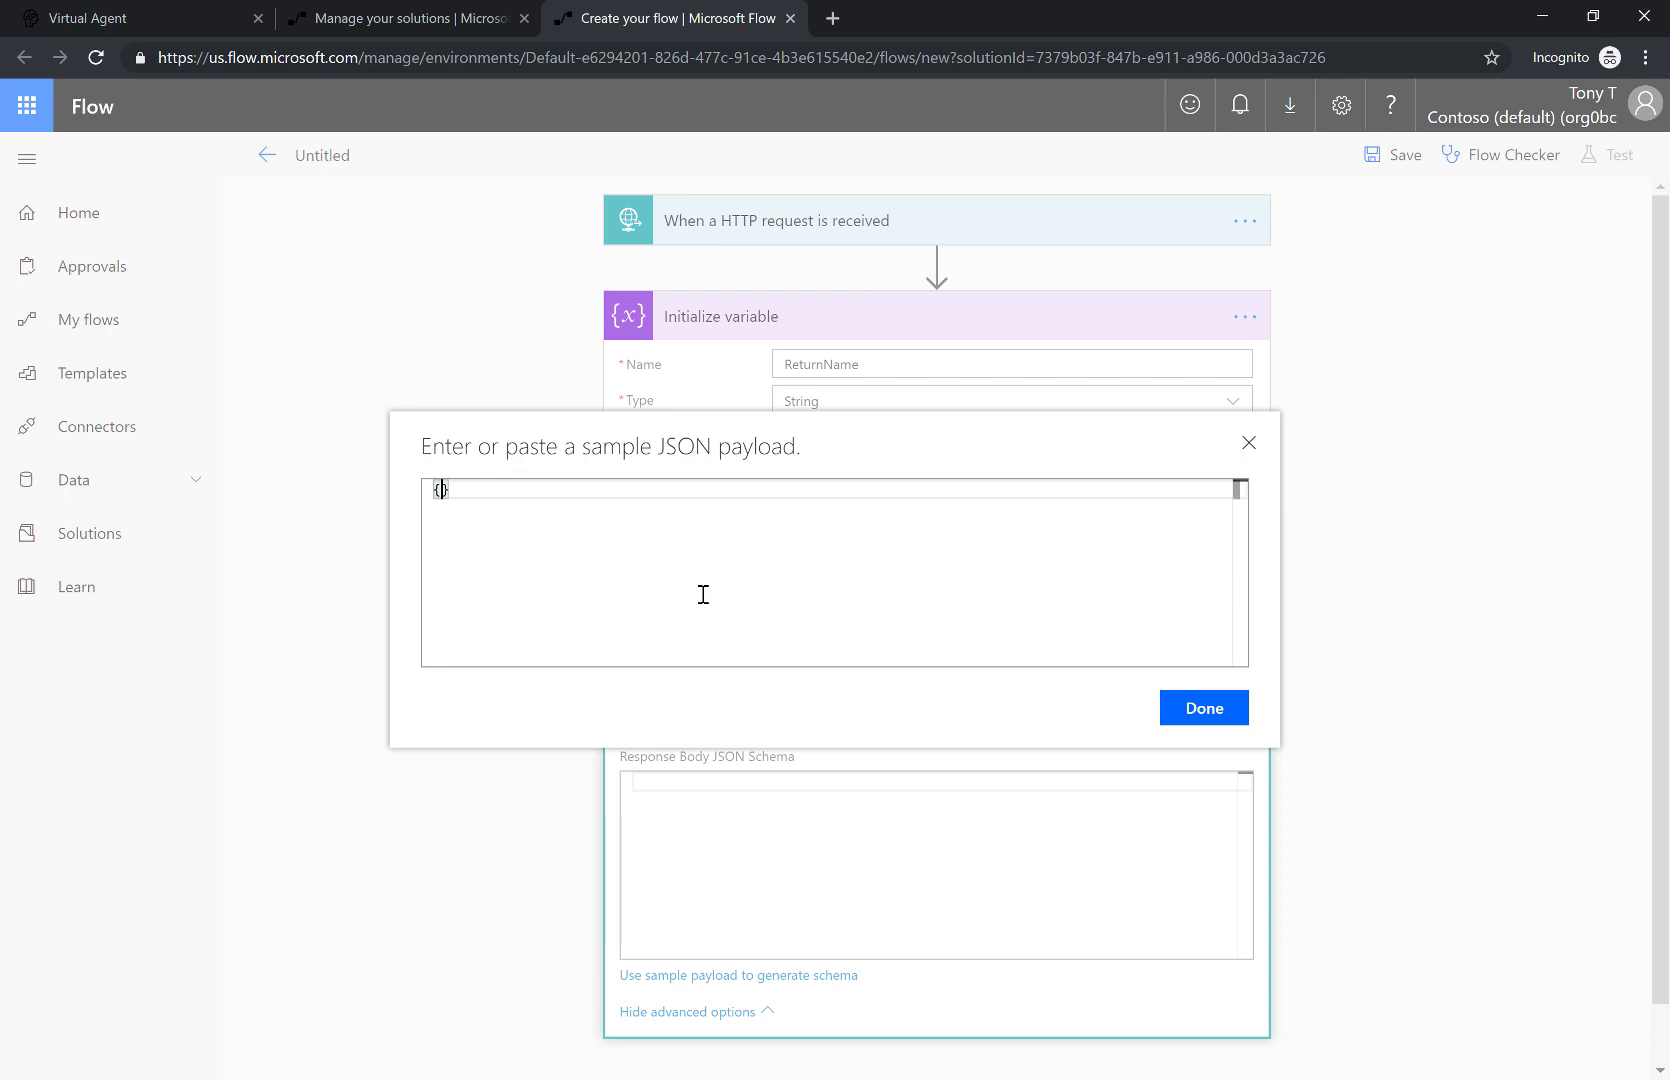
text(sonalizedNa)
text(me":")
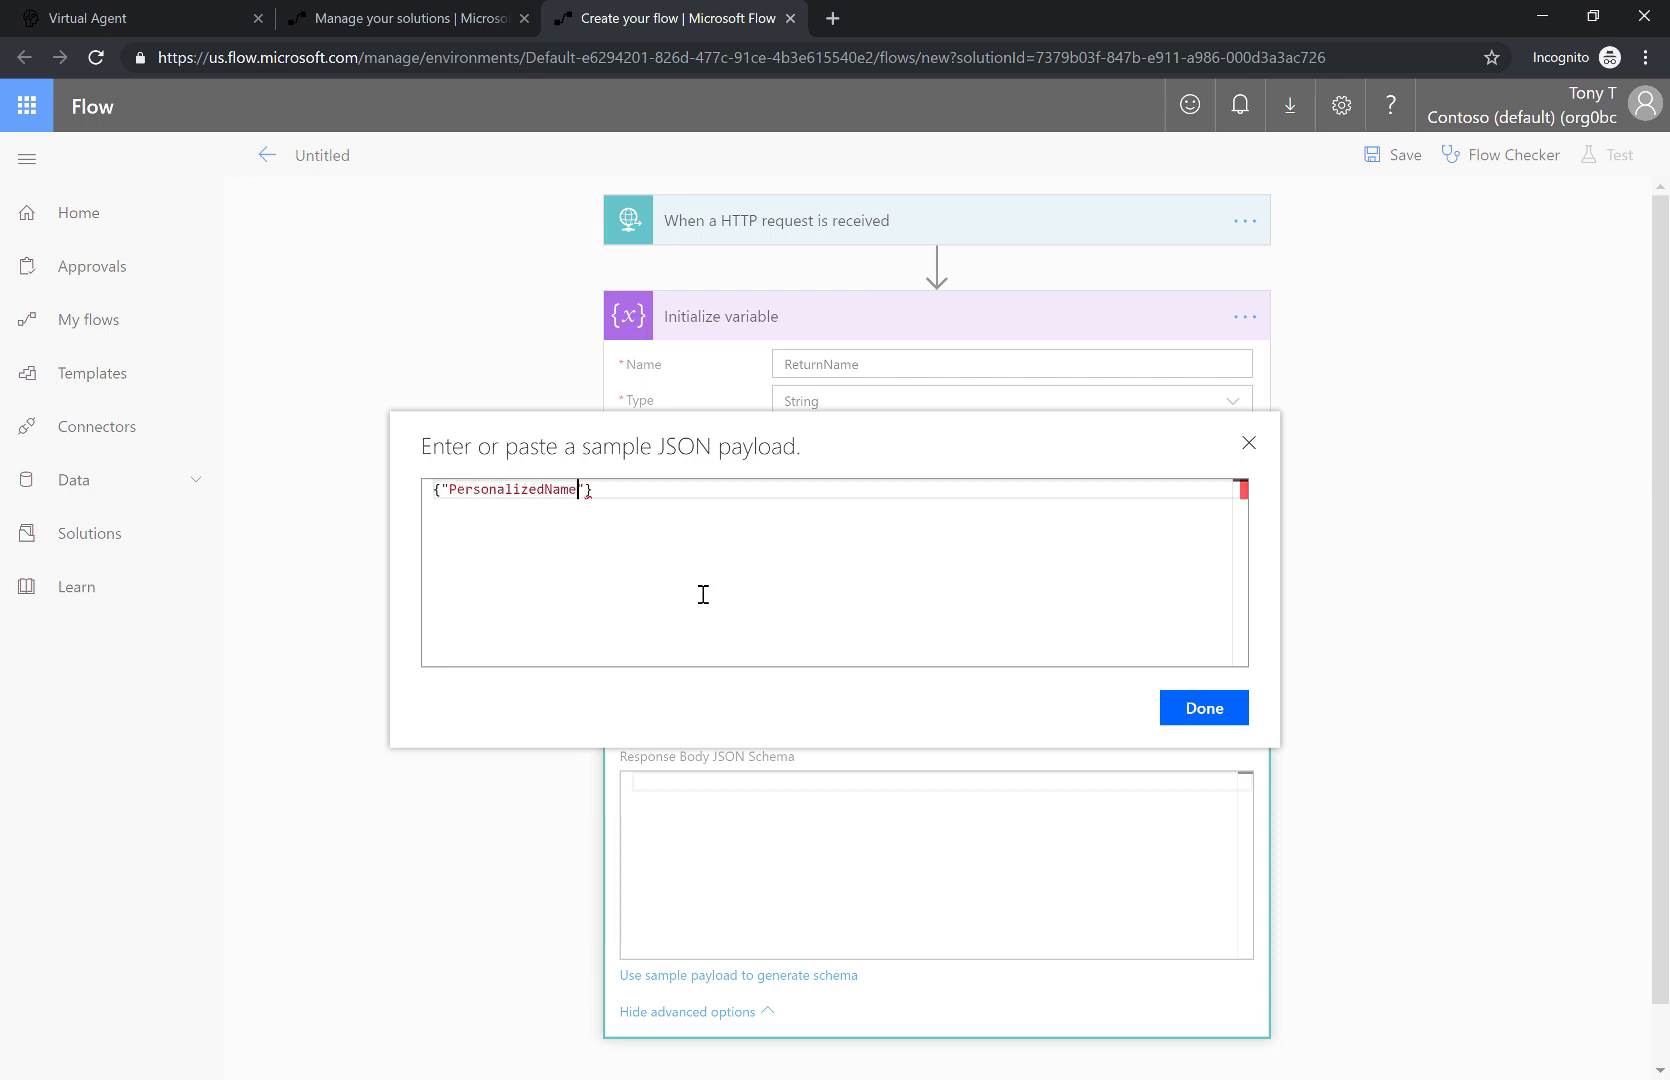
text(Hello Tony!)
click(1222, 706)
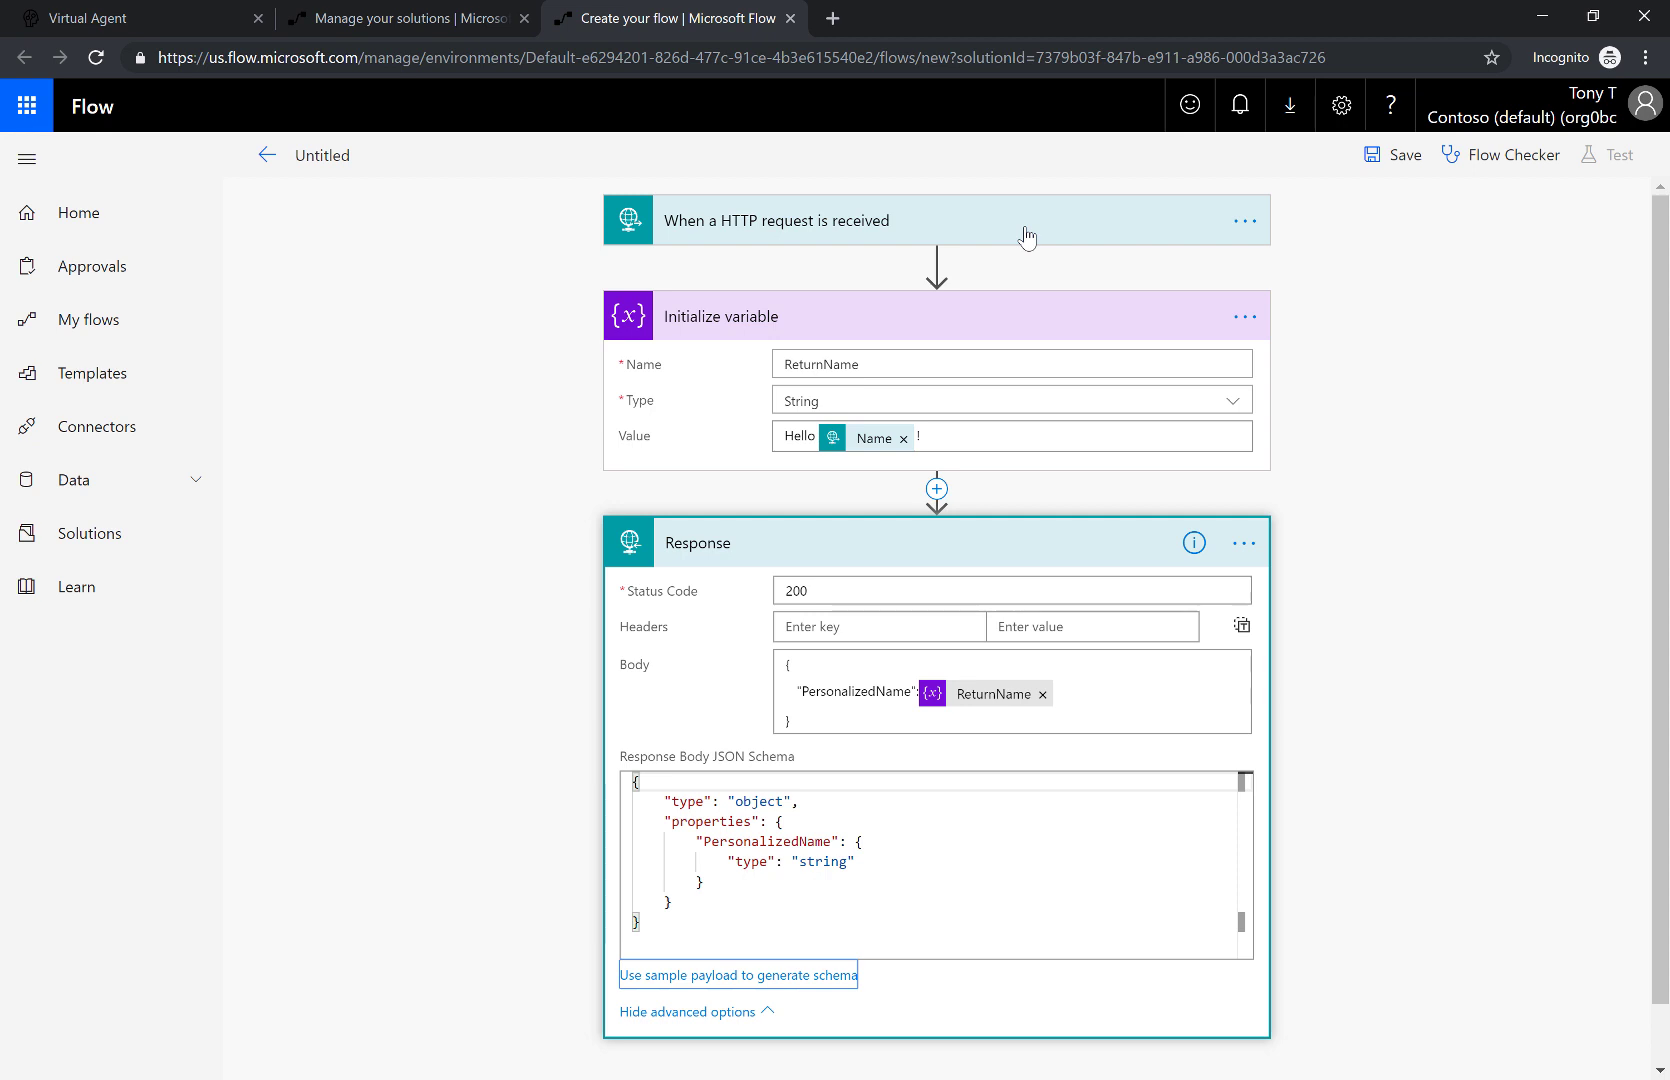
- Rename the untitled flow as "Personal Greeting"
click(313, 153)
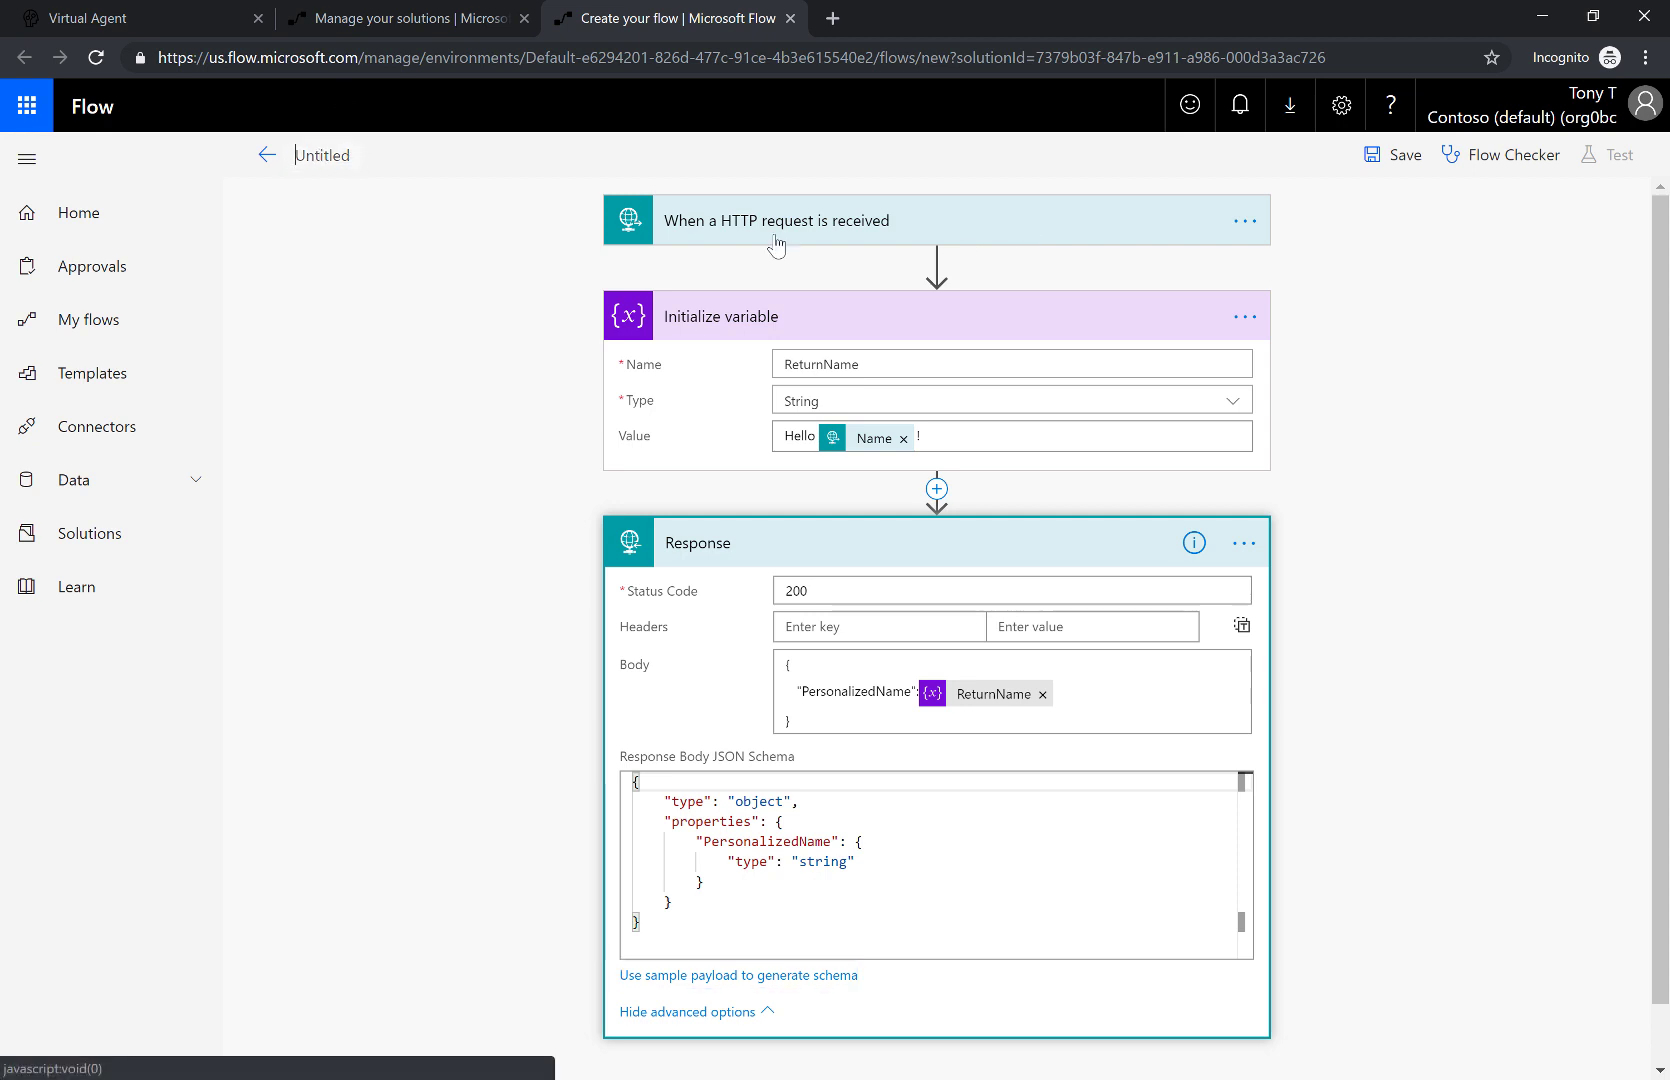
text(Personal Greeting)
click(1456, 292)
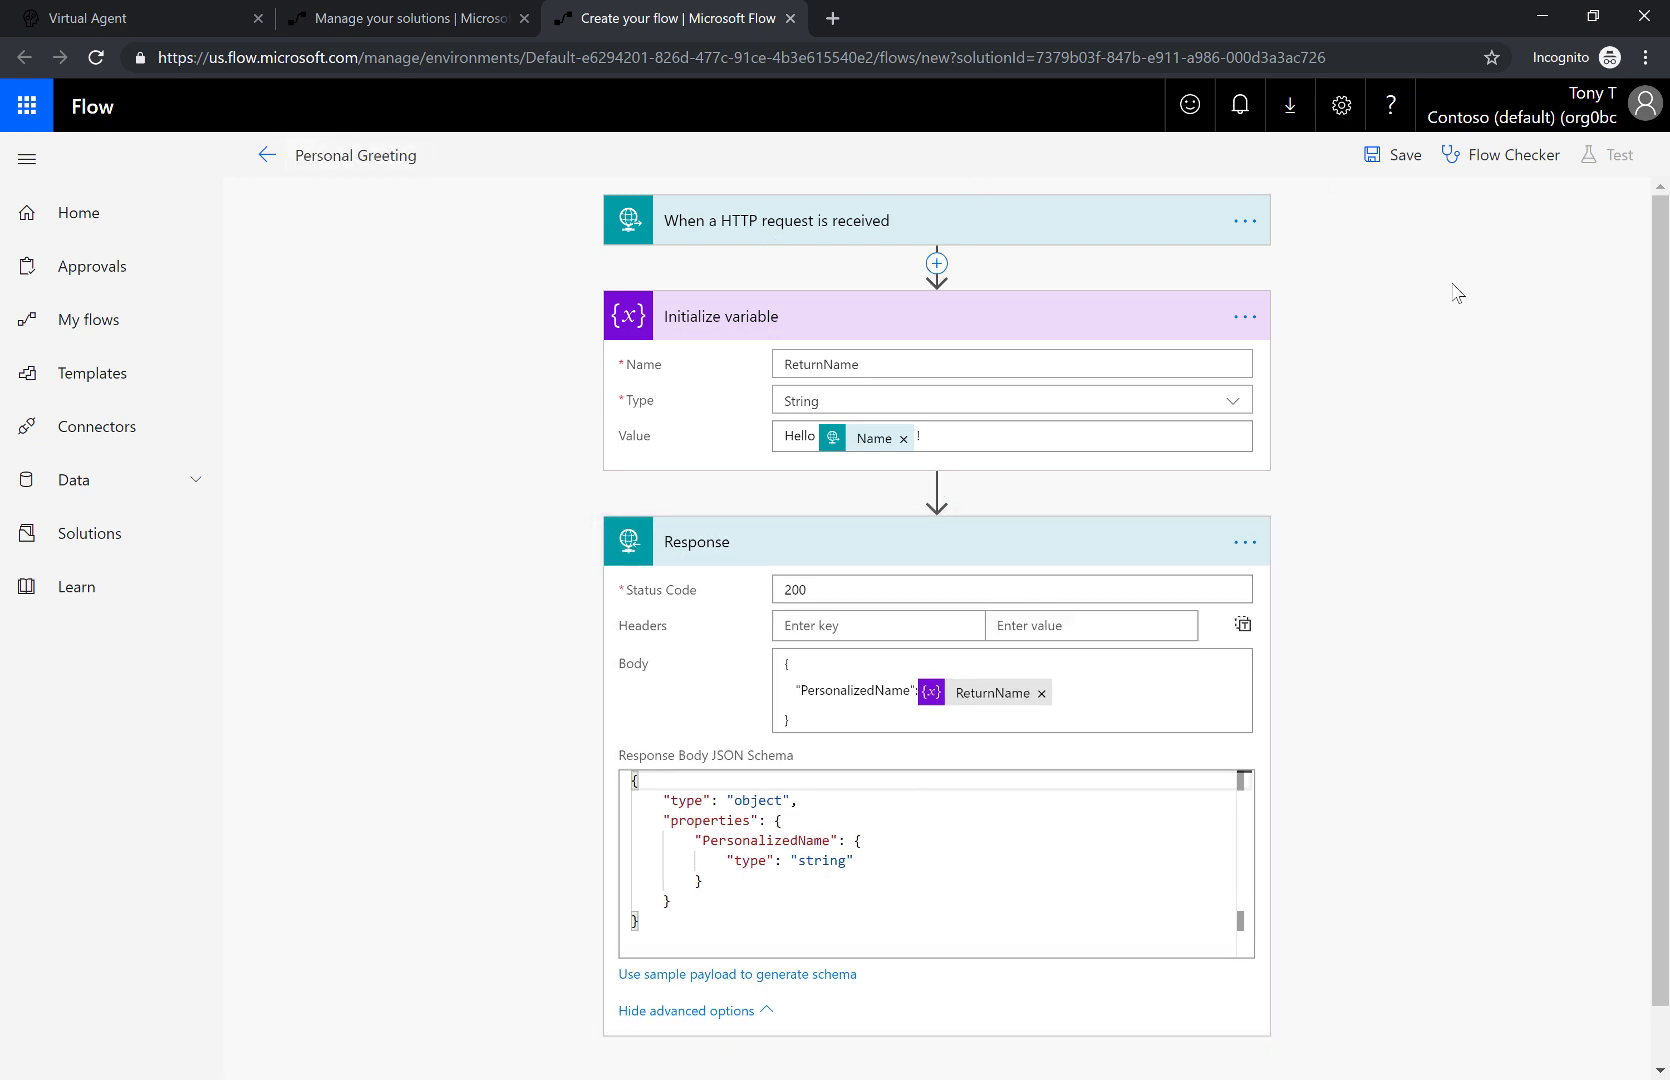
- Check the flow for errors and warnings with Flow Checker, and save it
click(1511, 164)
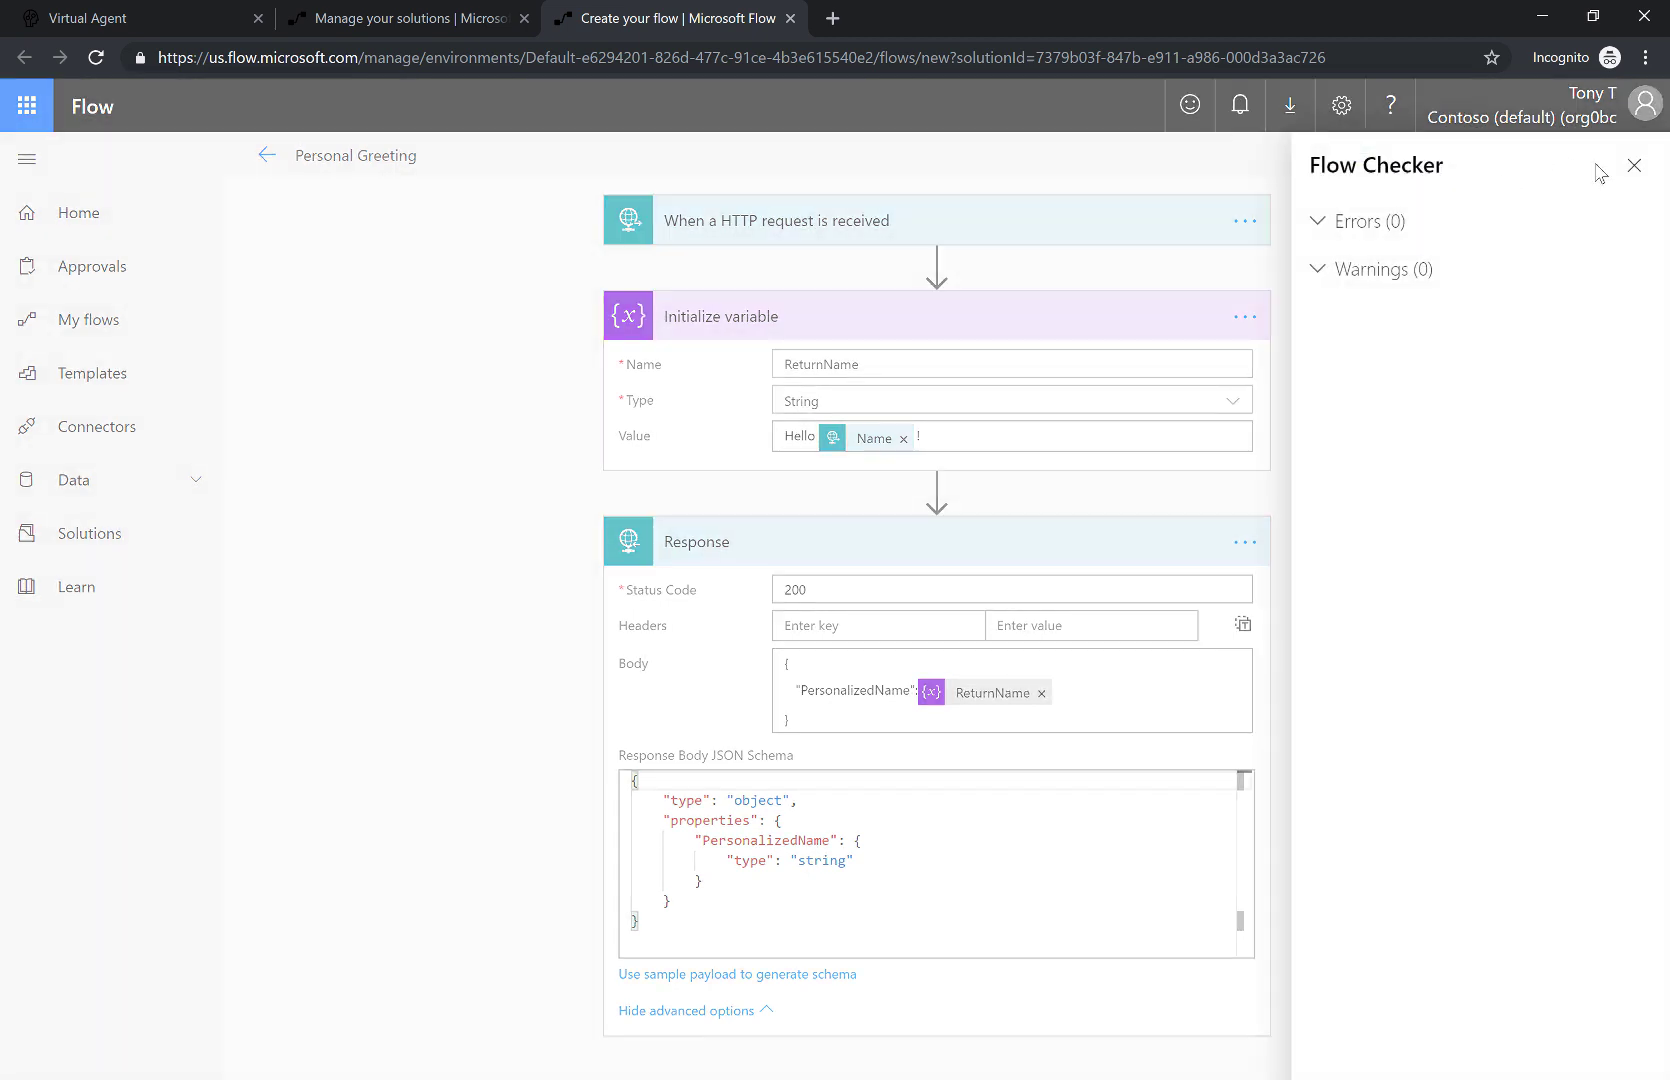
click(1632, 170)
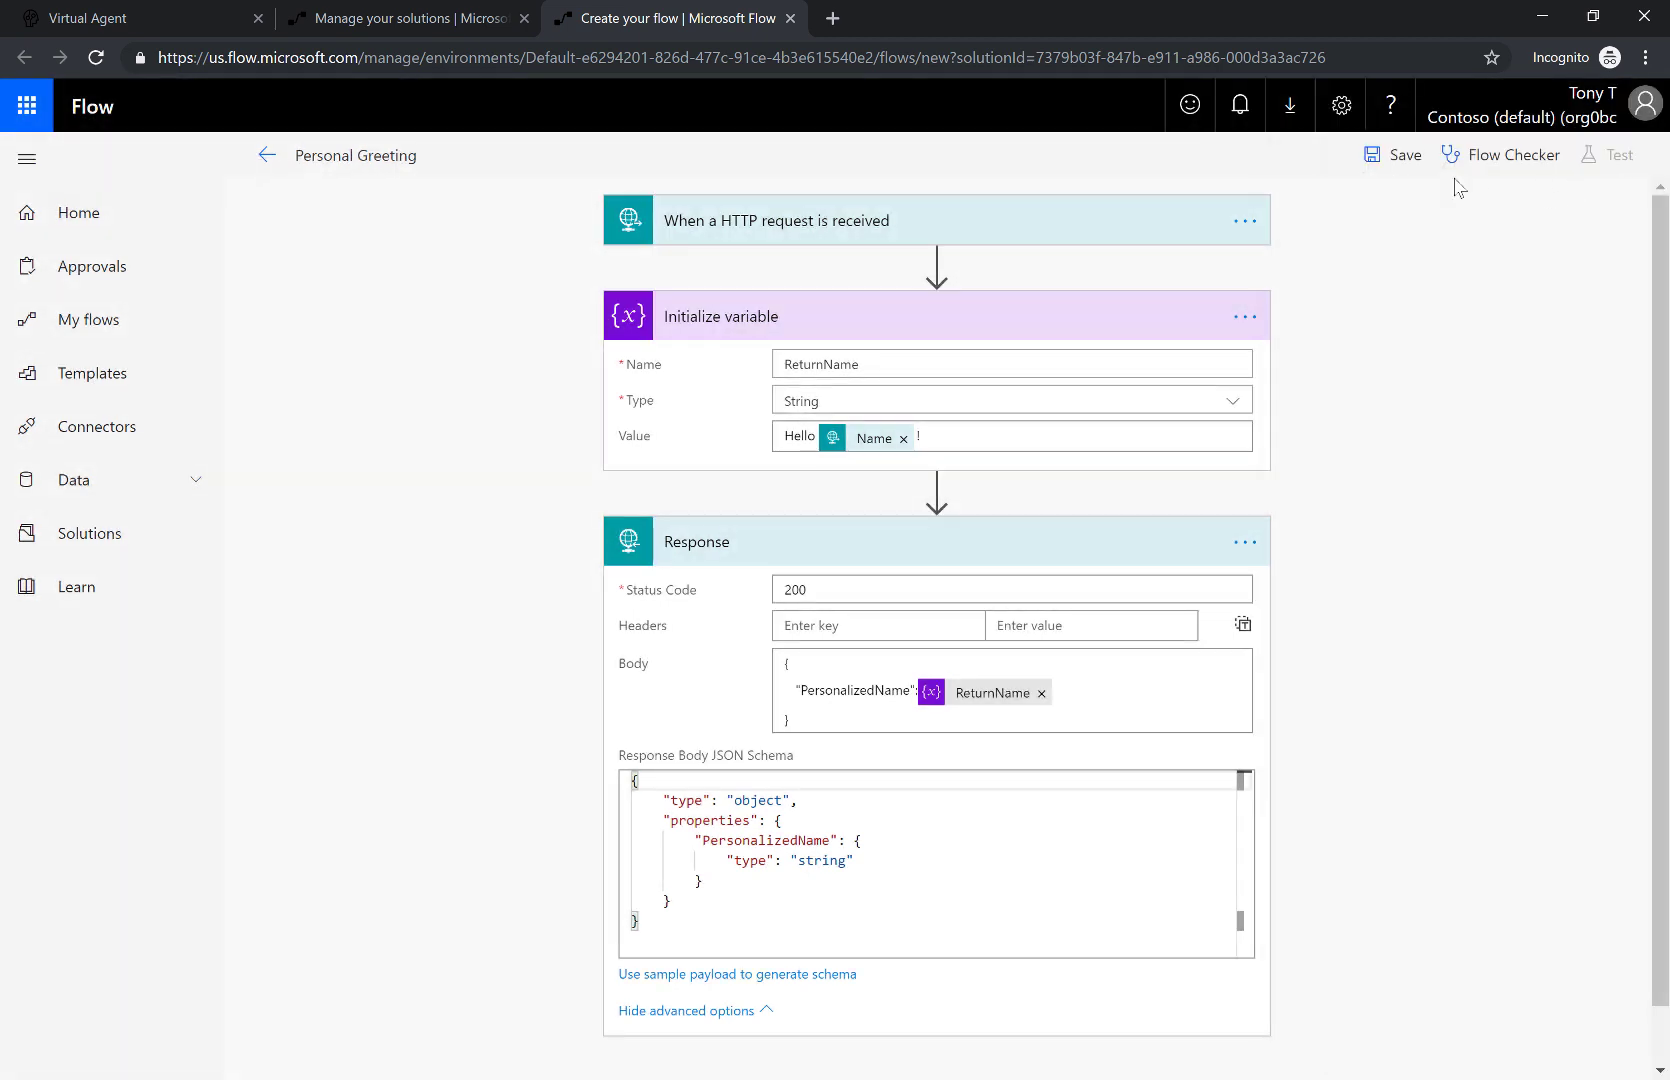
click(1405, 162)
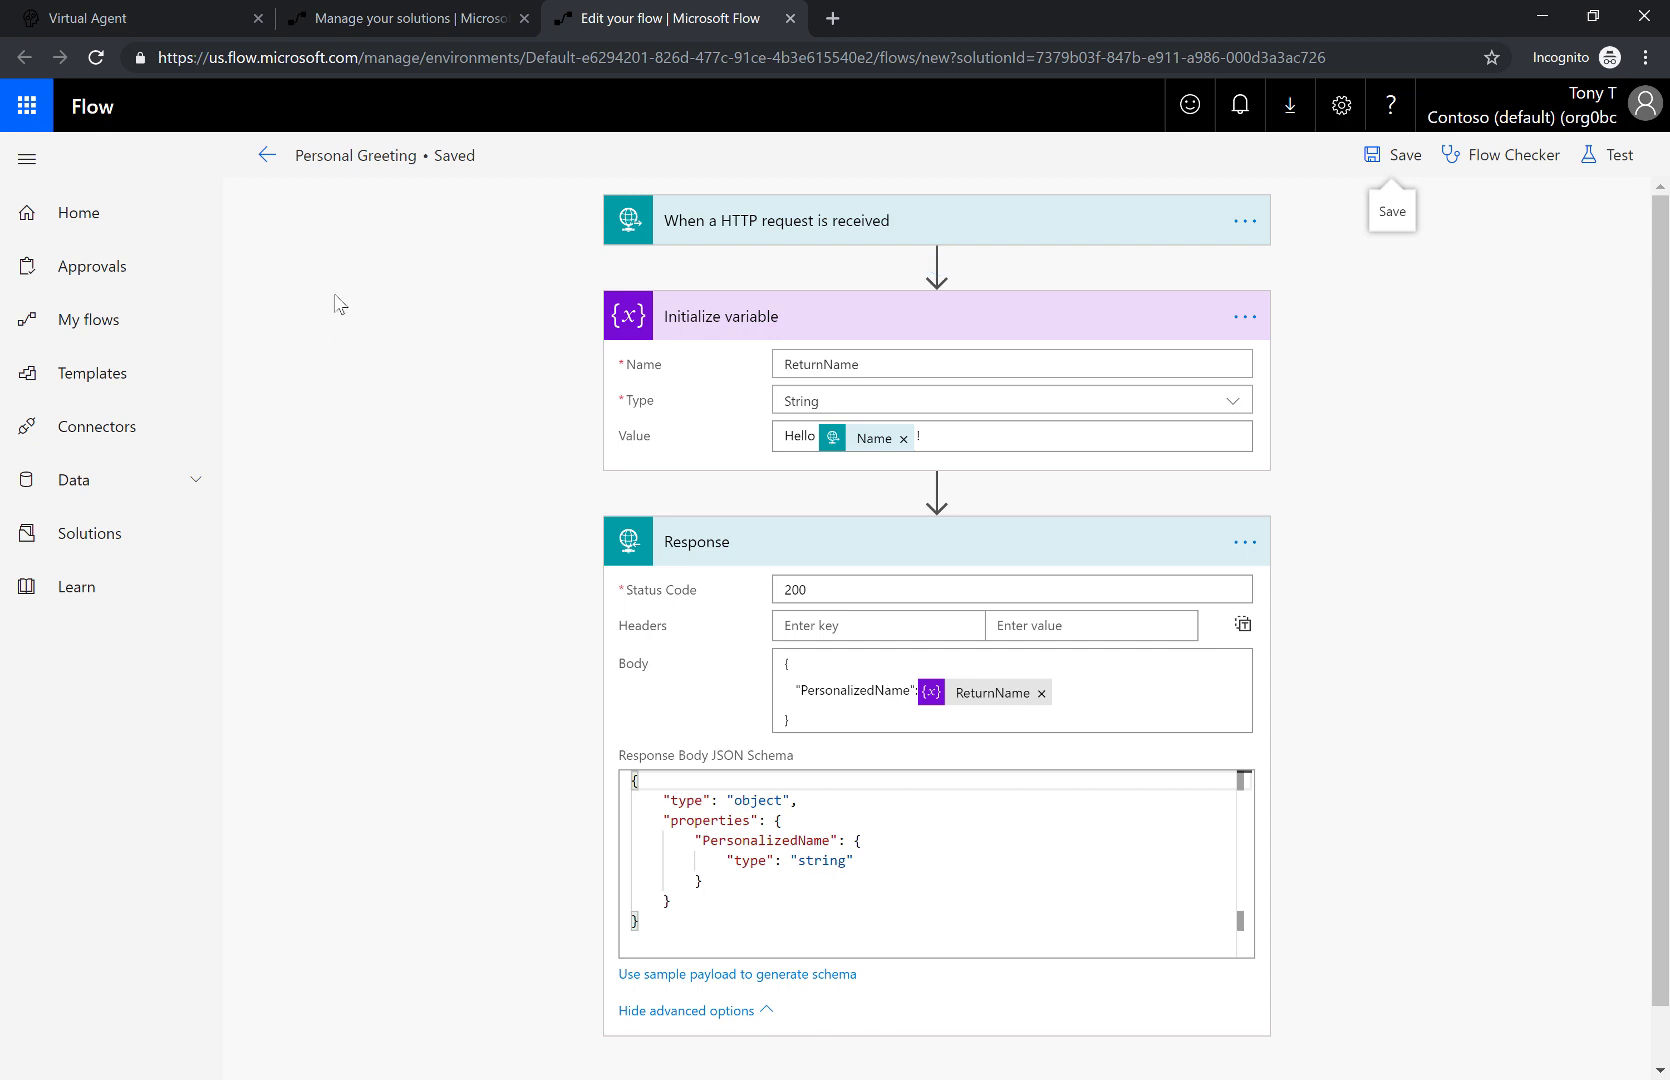
- Leave the flow editor, switch to Virtual Agent, and open the Contoso Bot's Greeting topic for customizing
click(266, 158)
click(918, 247)
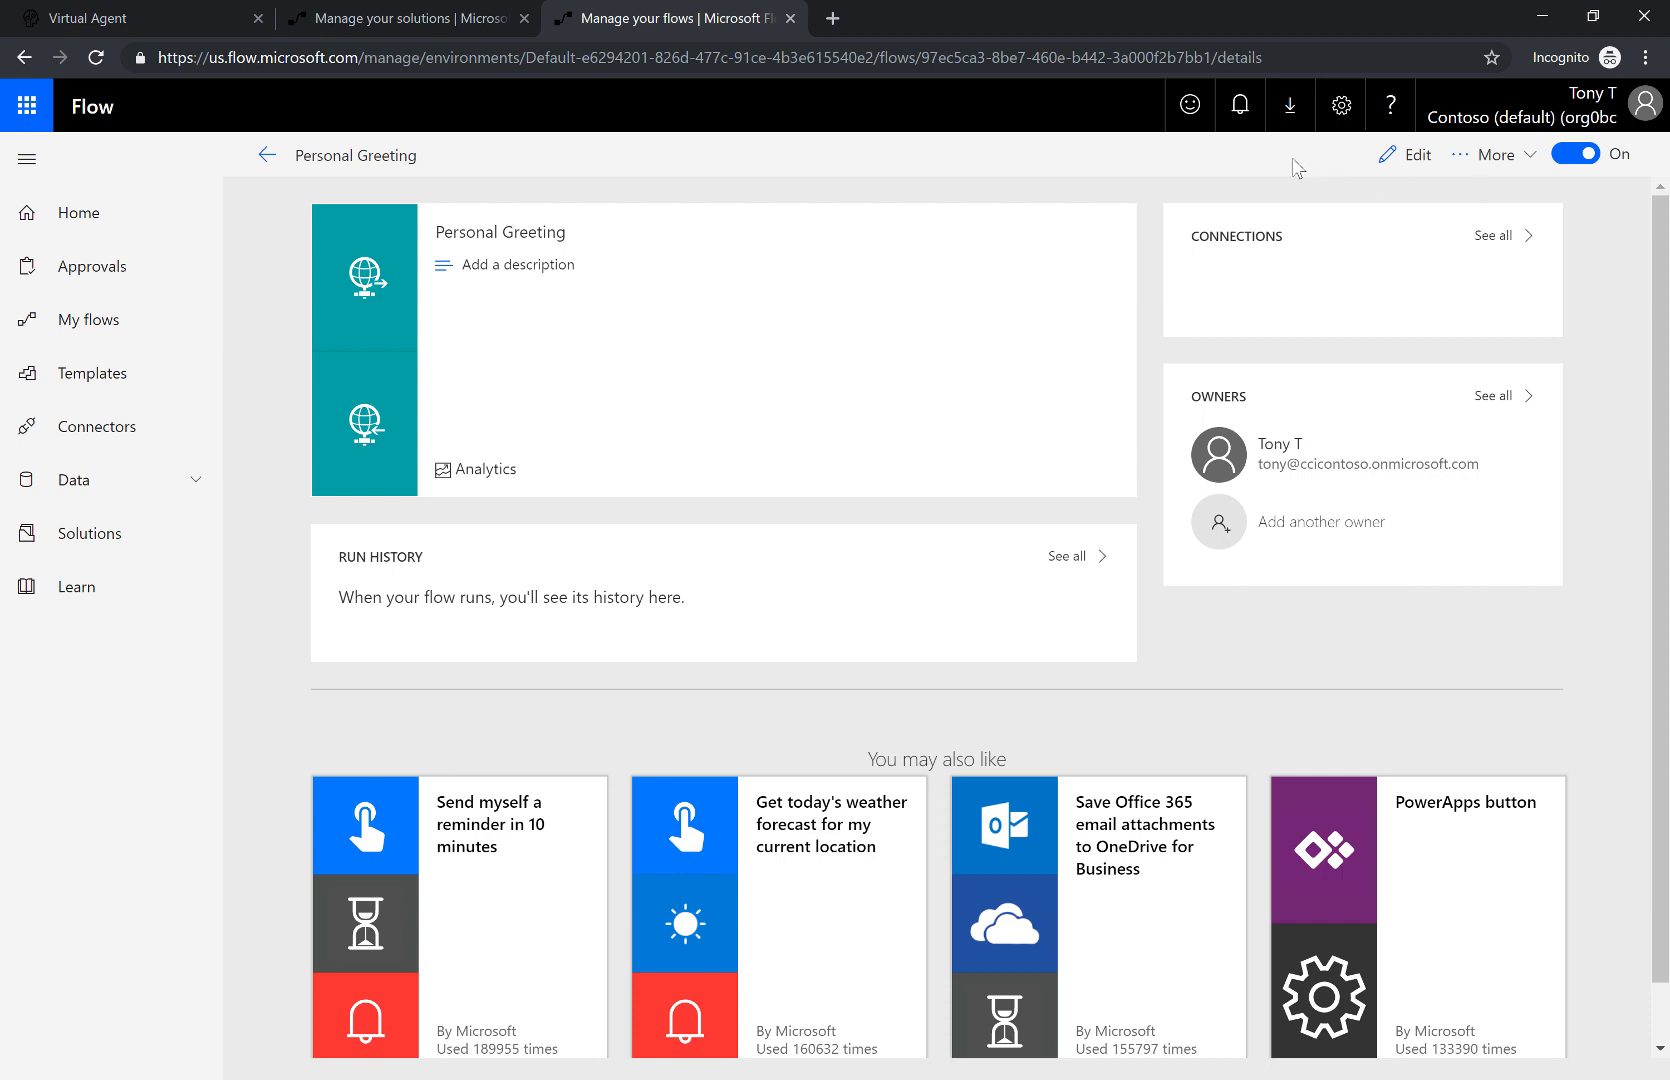
click(186, 25)
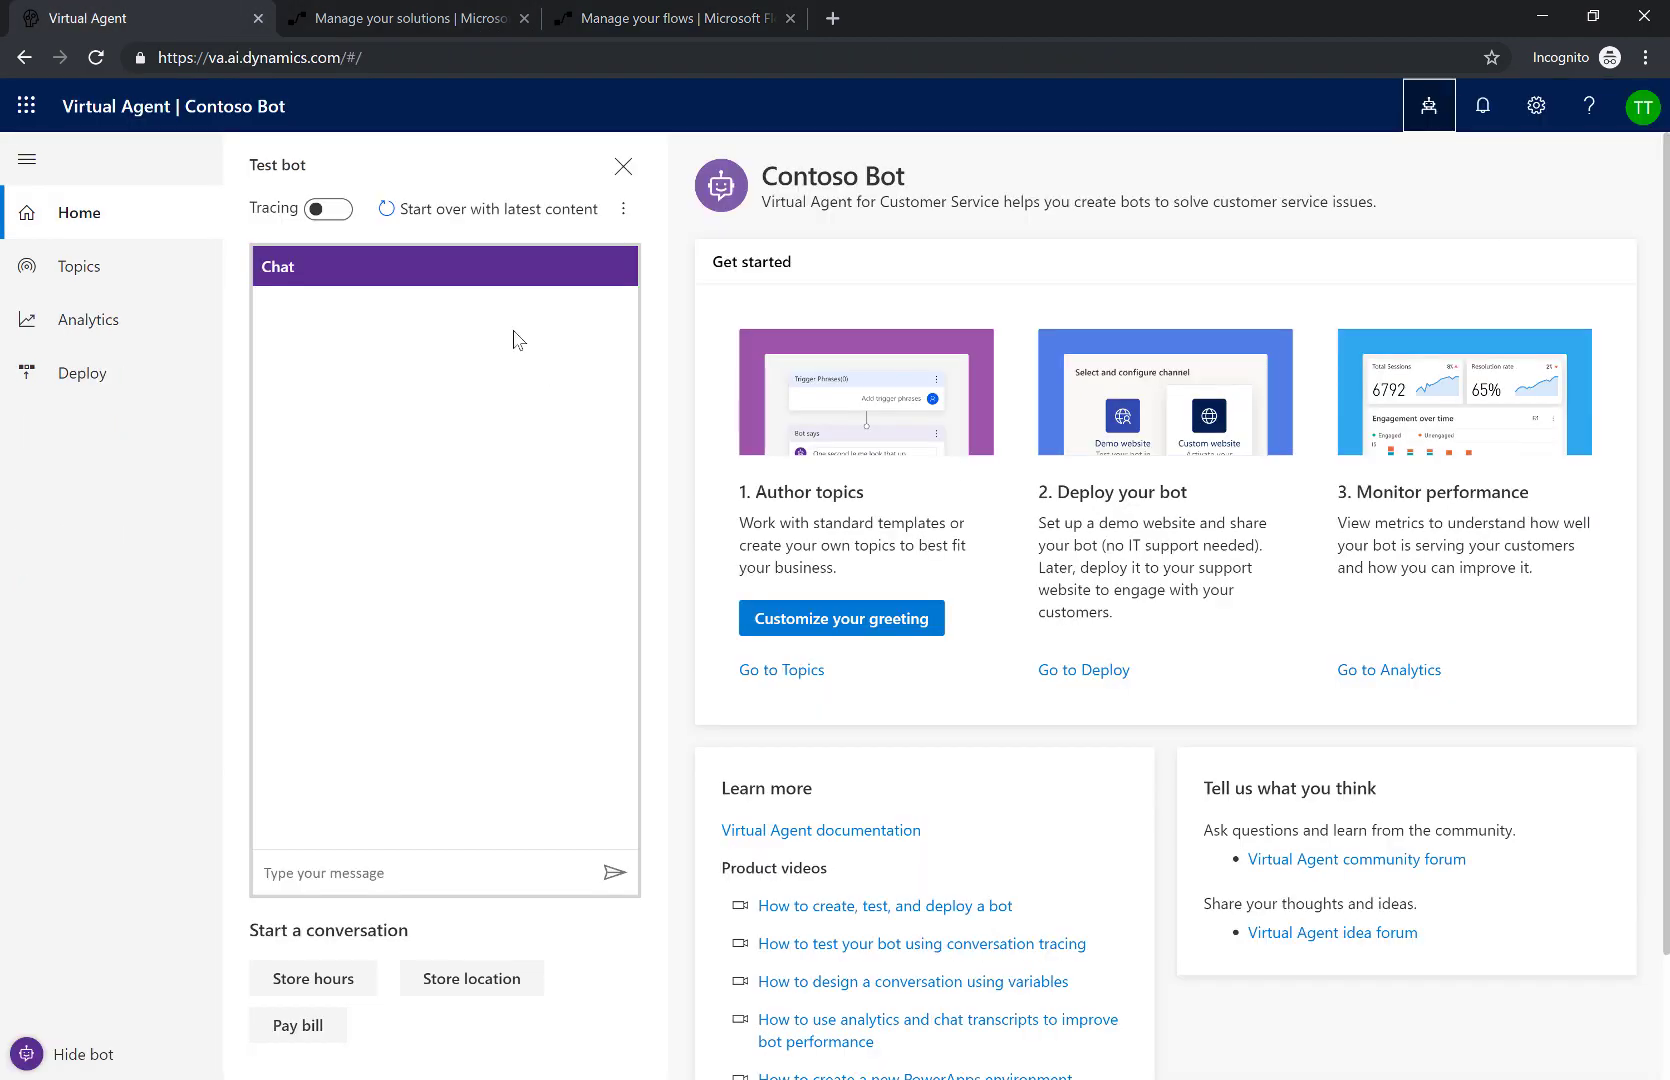
click(921, 619)
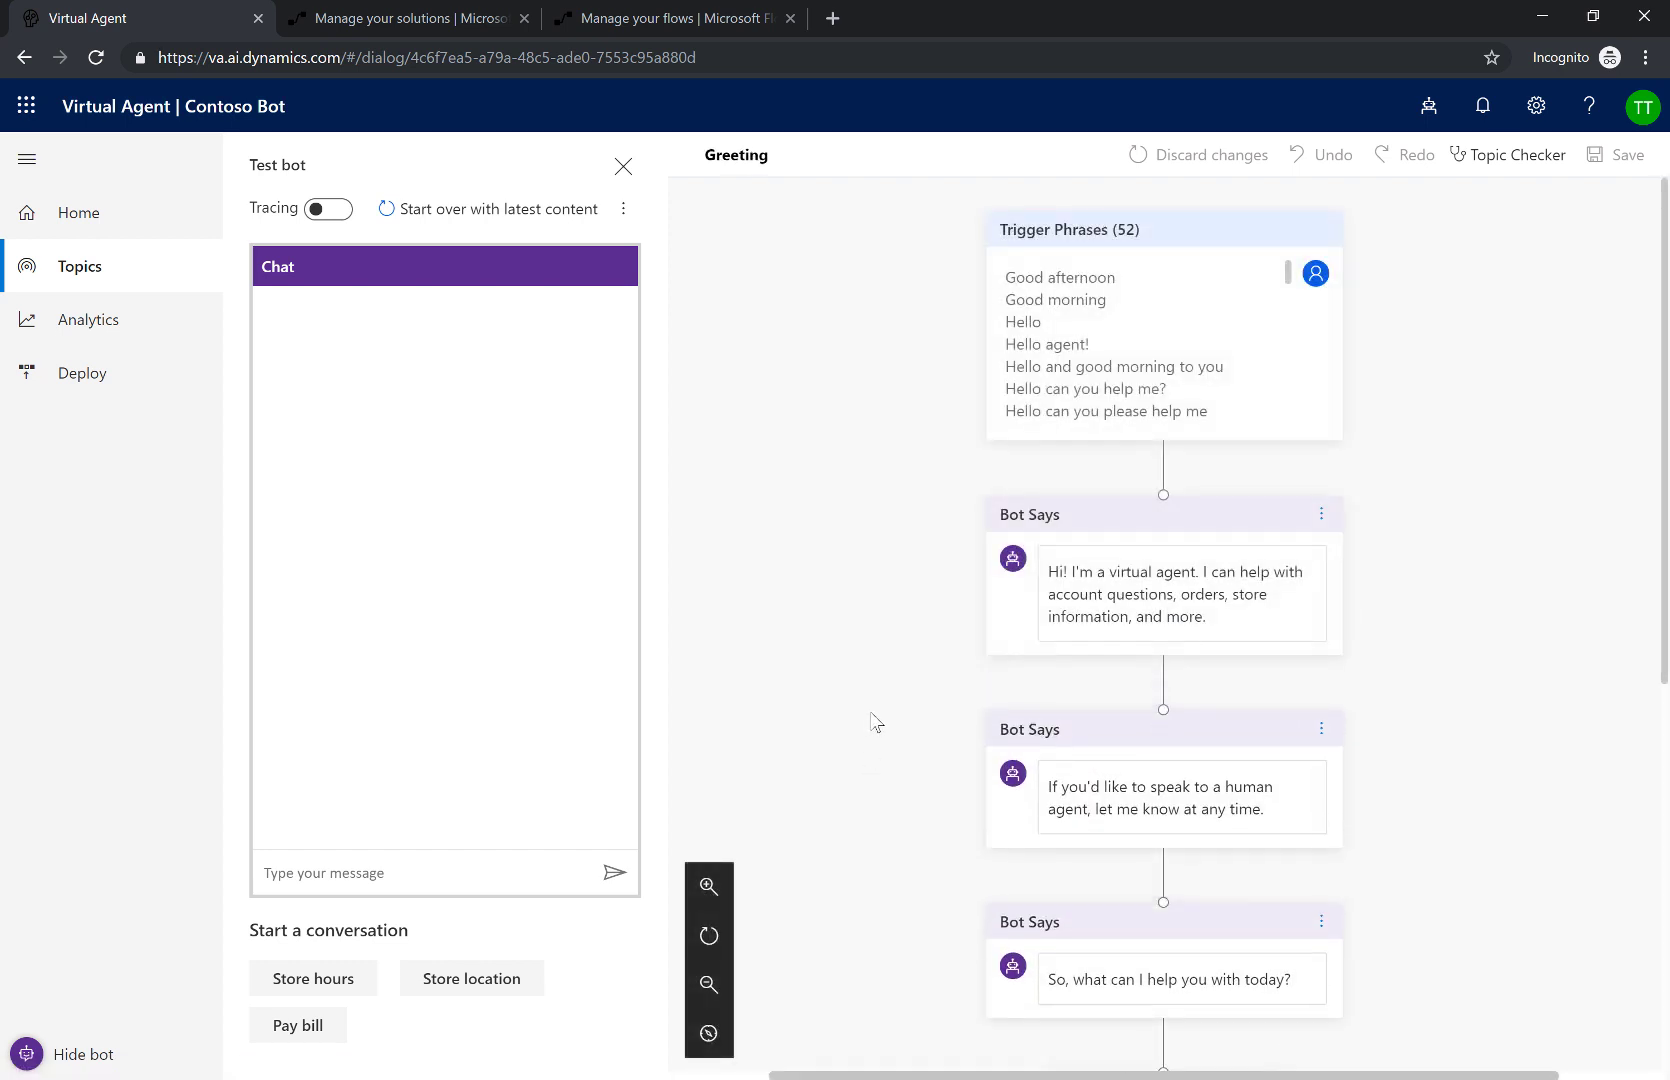
- Replace the Greeting topic's last bot message with "What is your name?"
scroll(876, 722, down, 3)
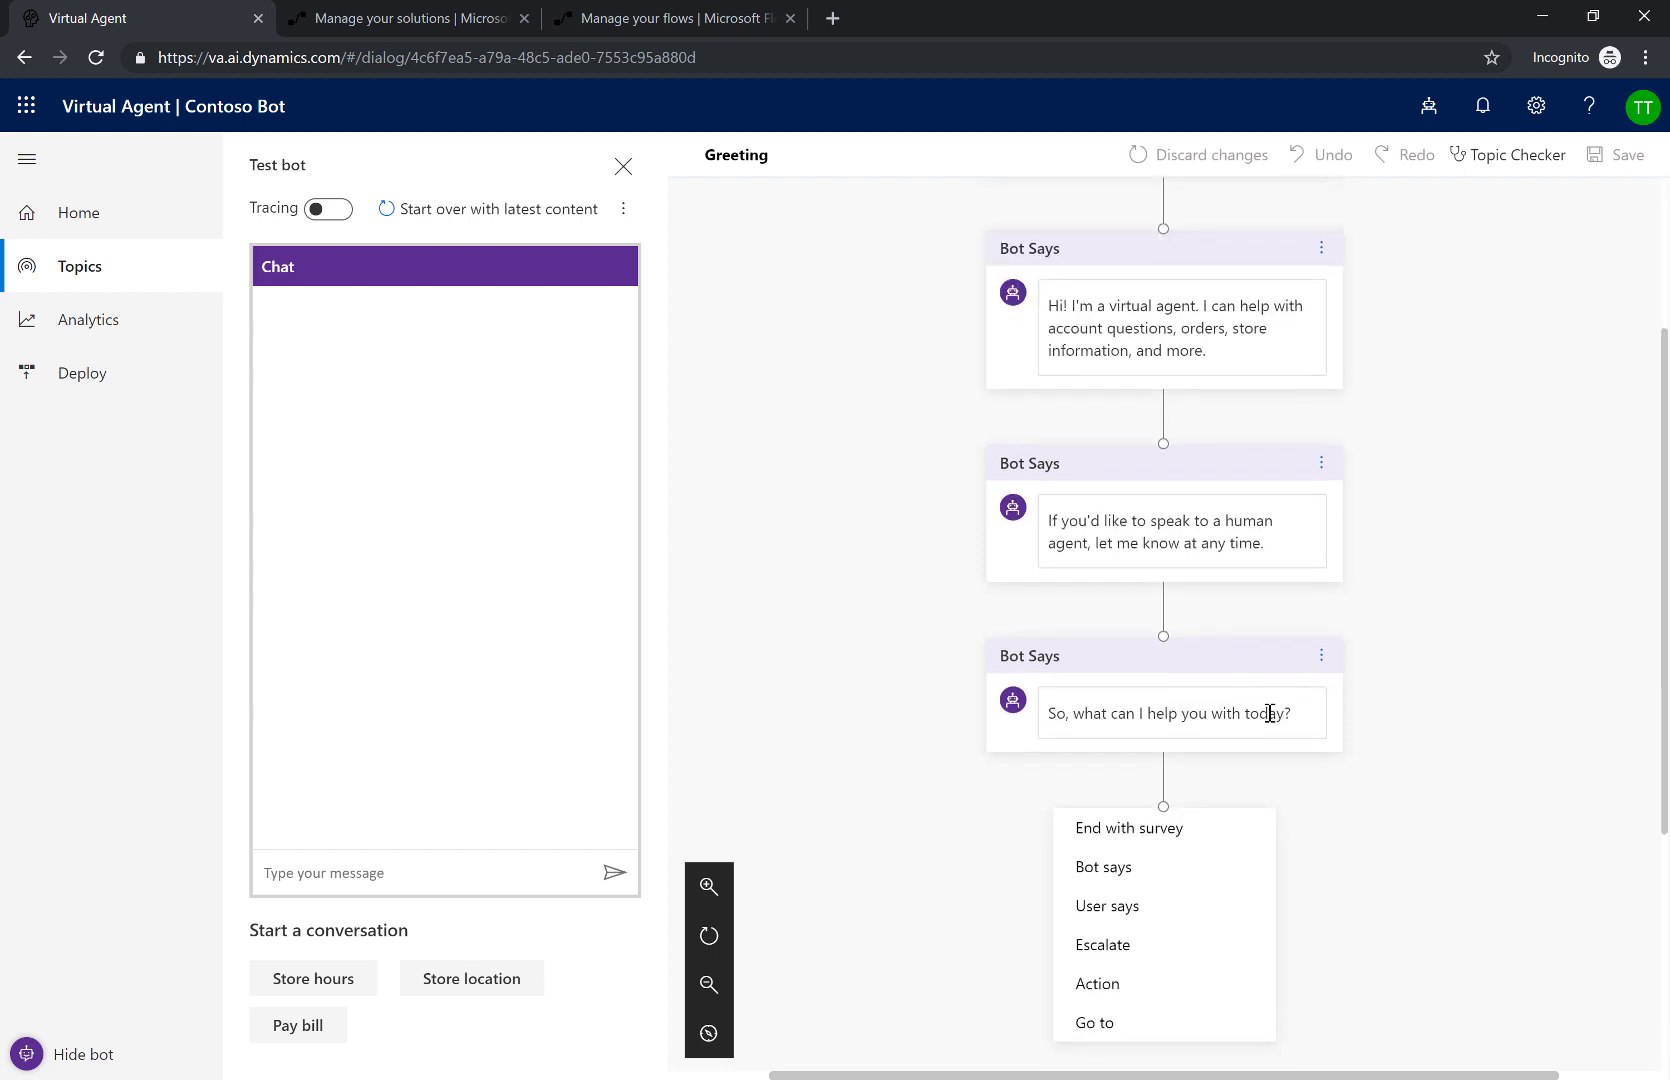
click(1268, 713)
key(ctrl+a)
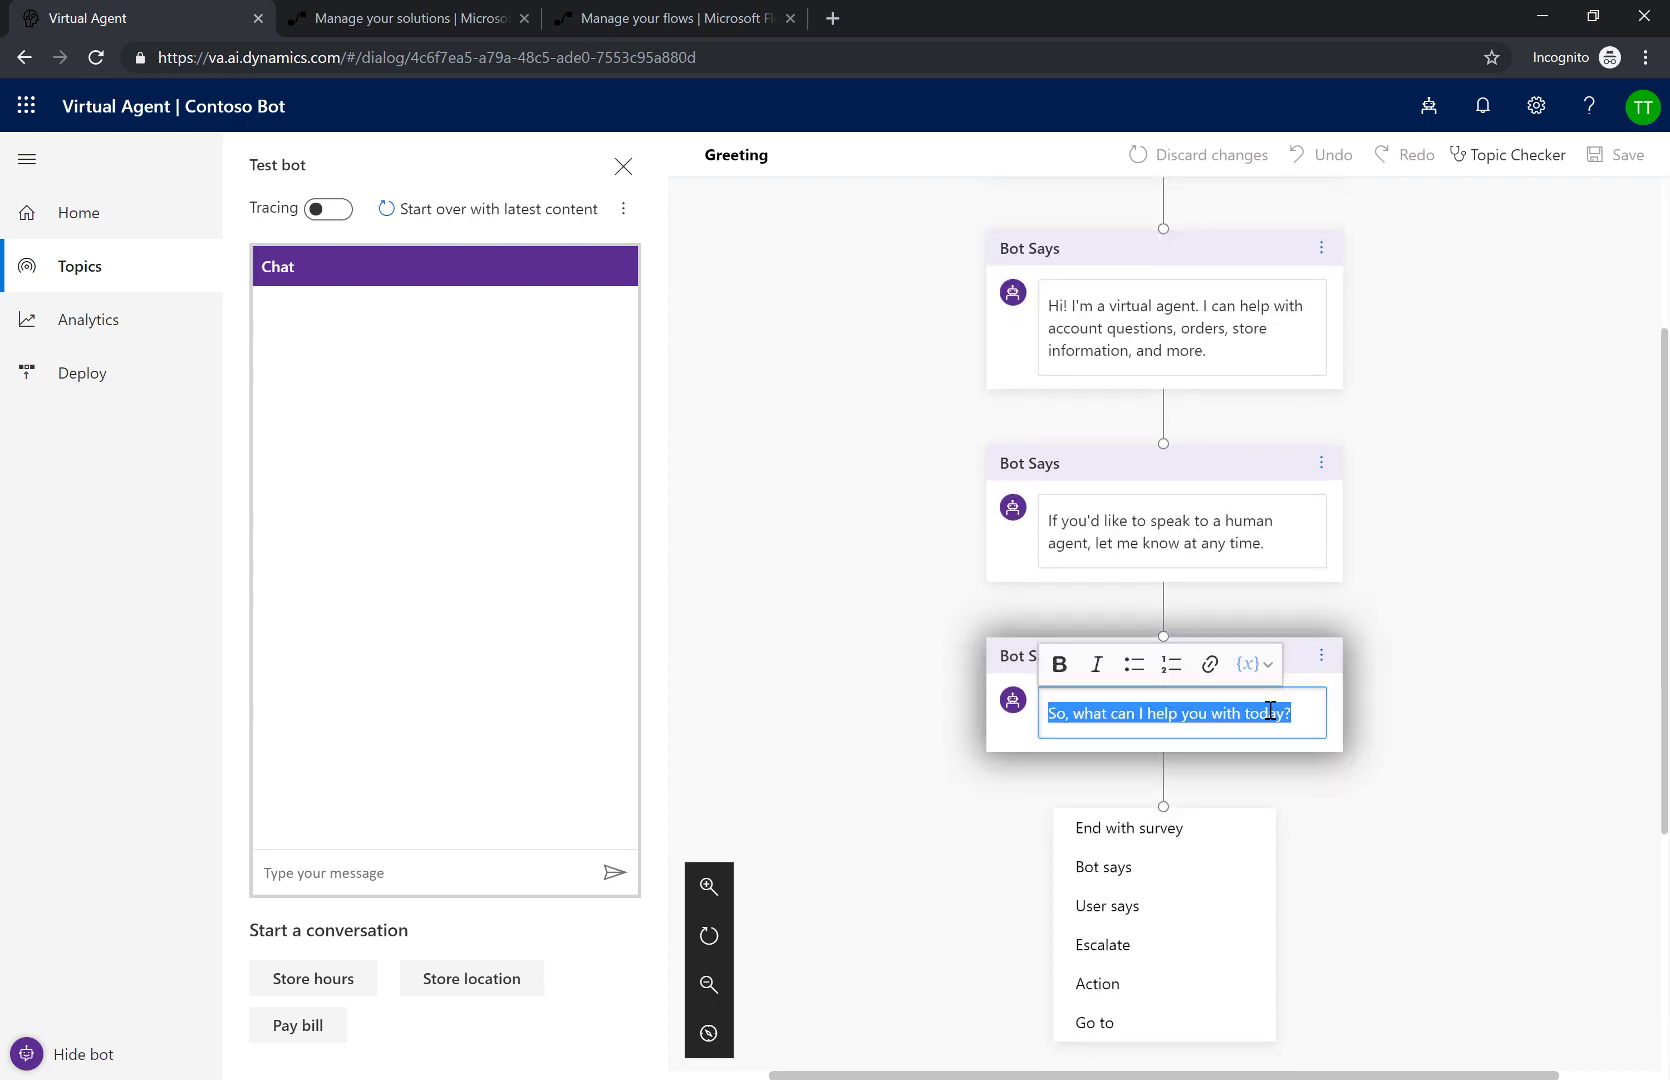
text(WHat)
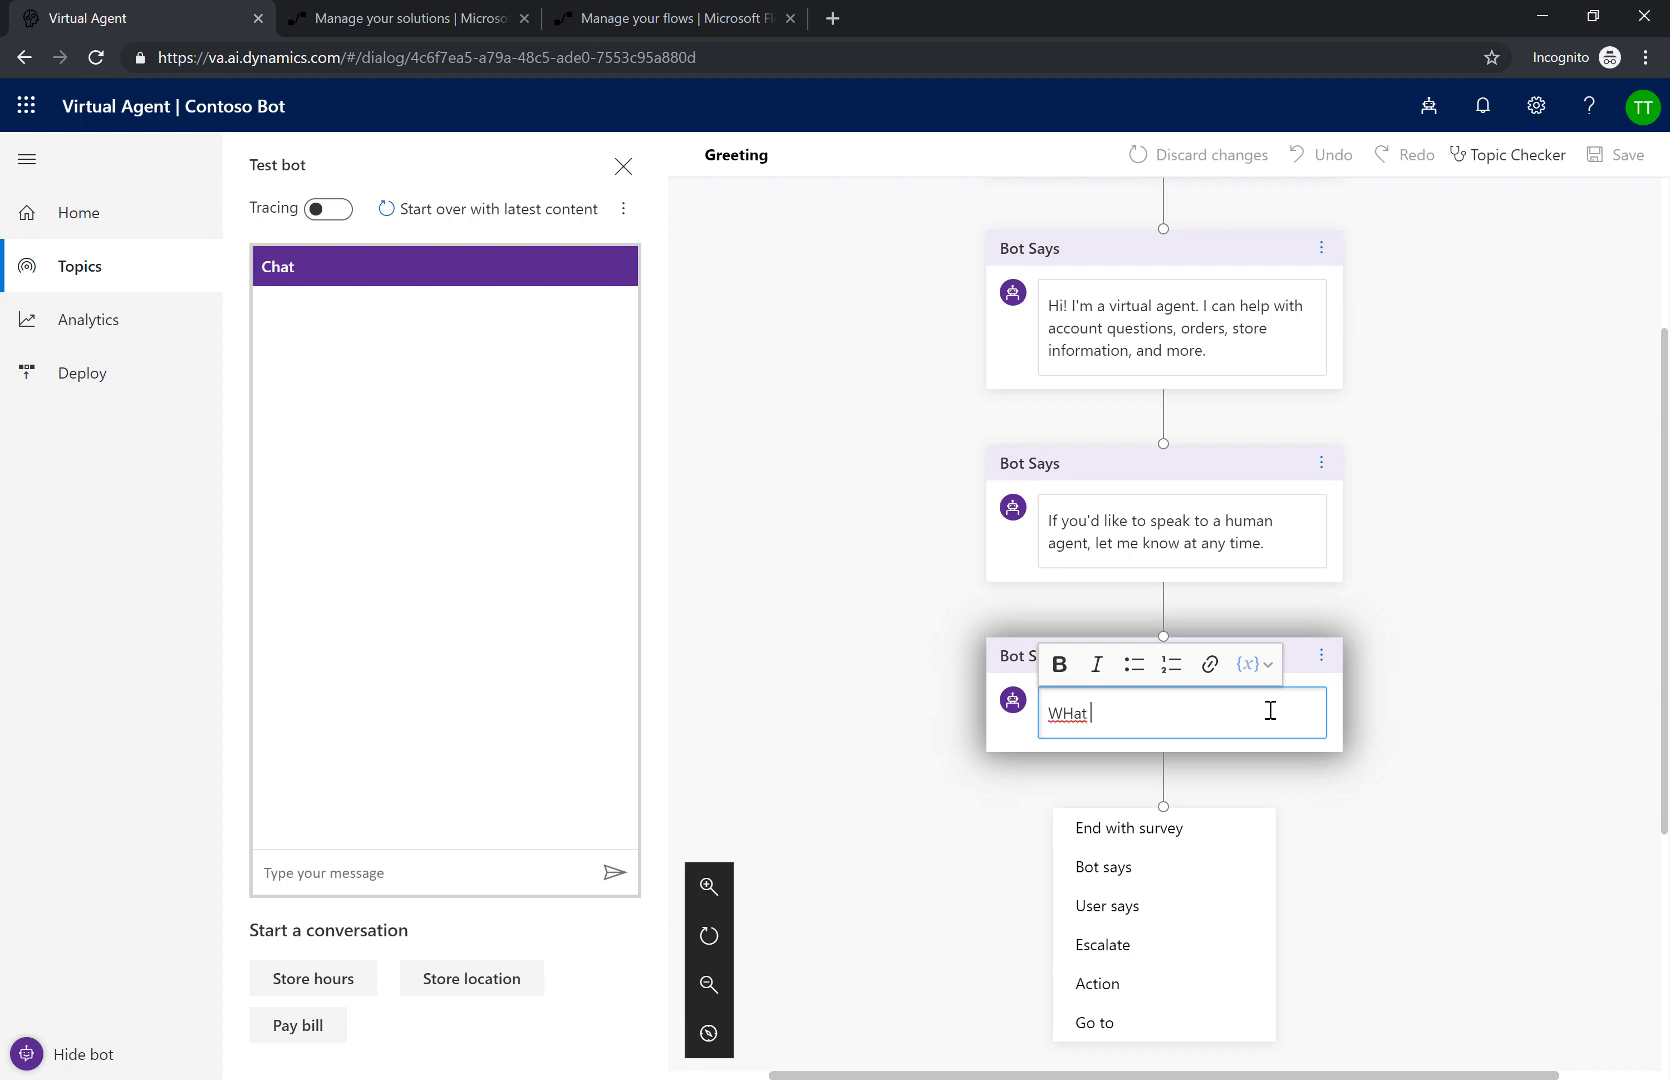
key(BackSpace)
key(BackSpace)
key(BackSpace)
key(BackSpace)
text(hat is your name?)
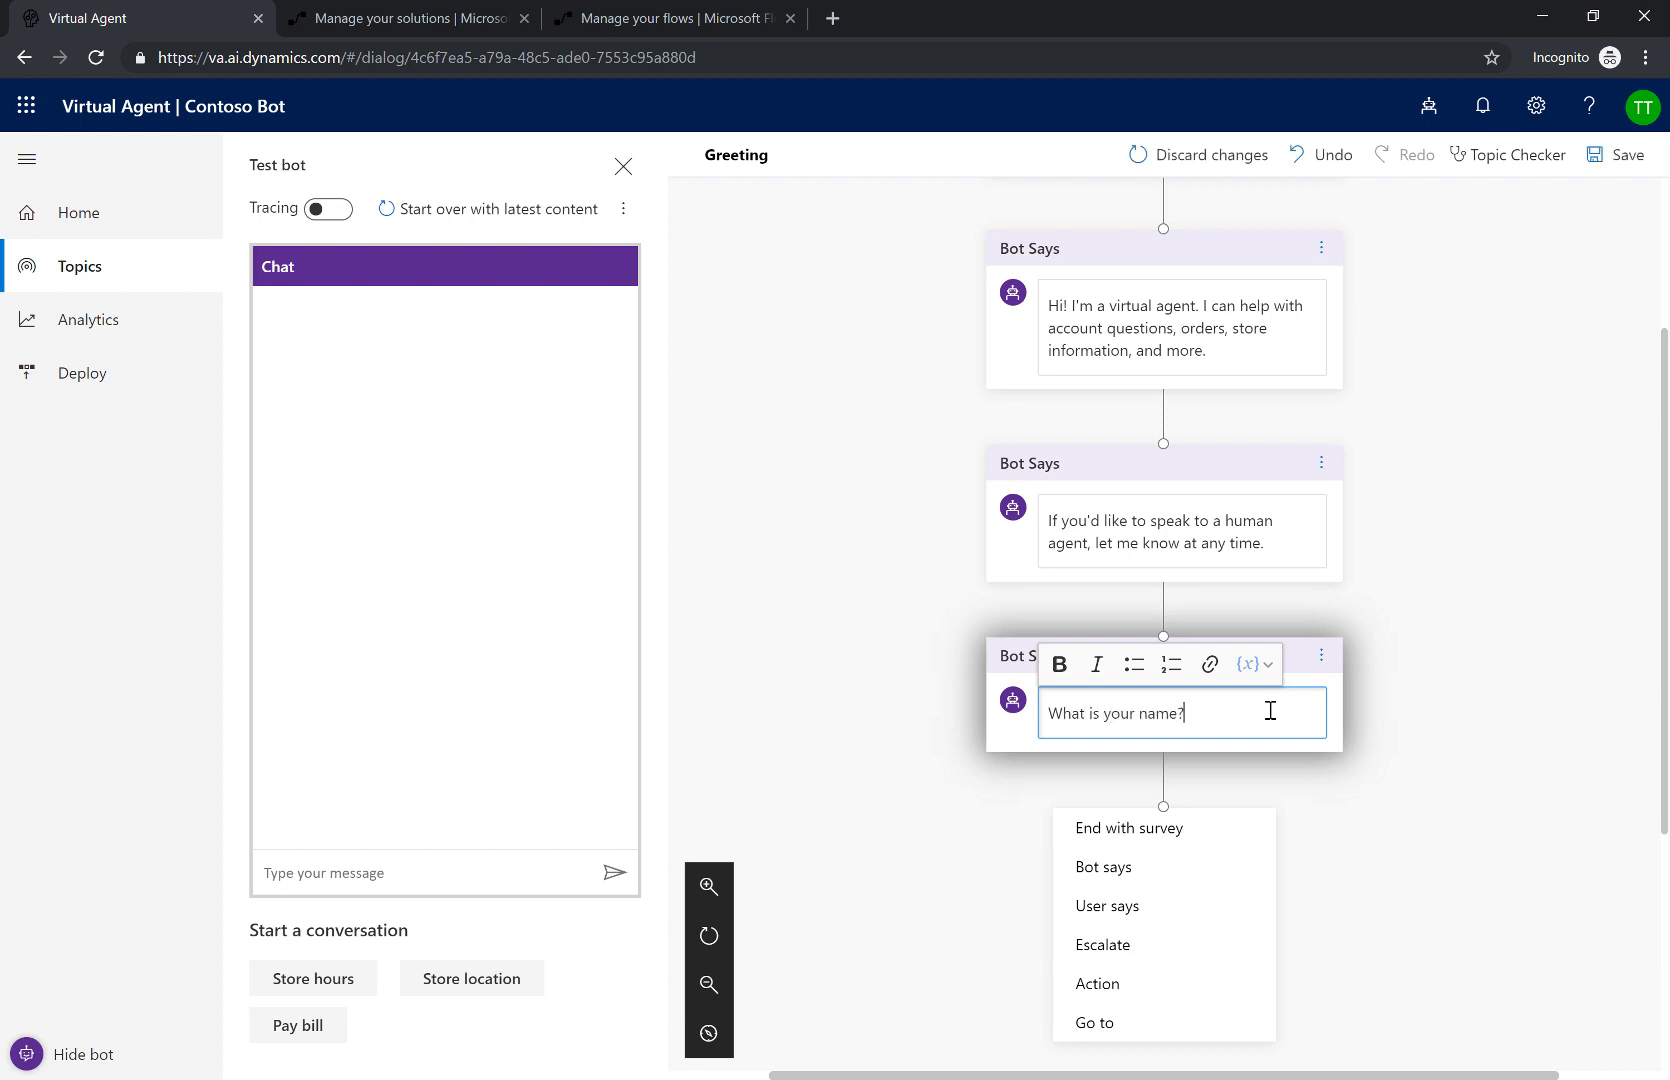
click(1407, 852)
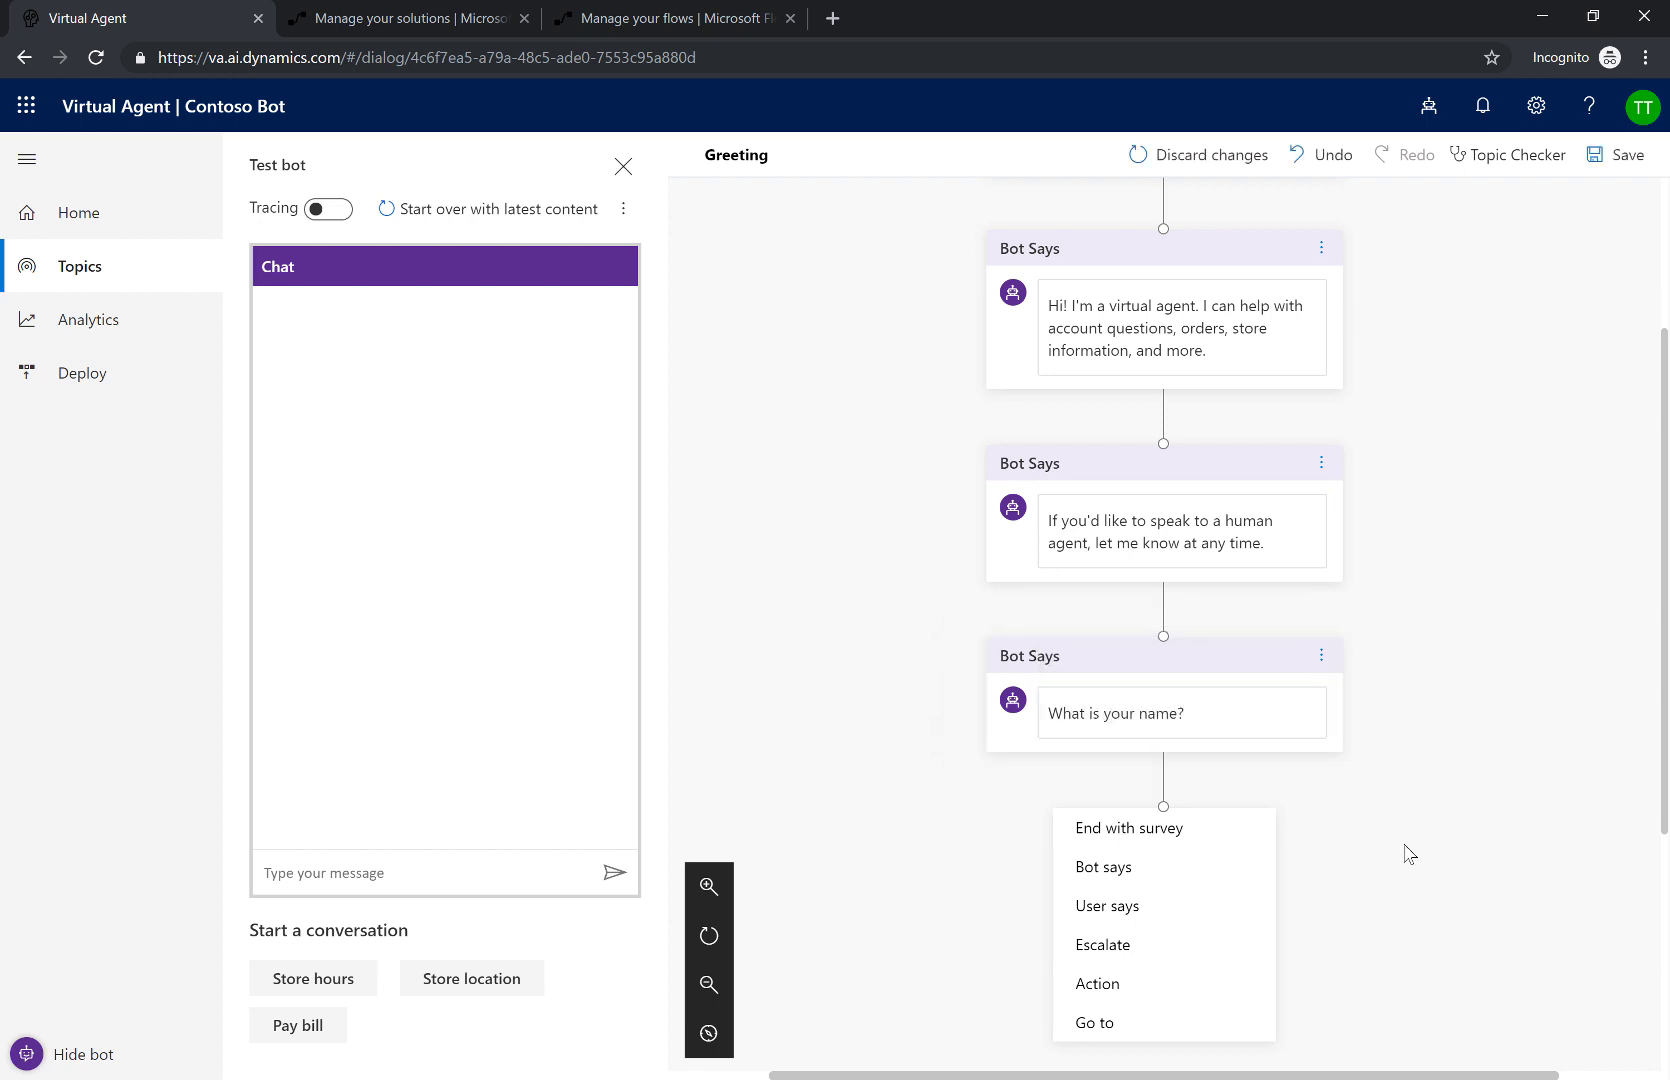
- Add a "User says" node after the name question and delete its empty user response
scroll(1407, 852, down, 3)
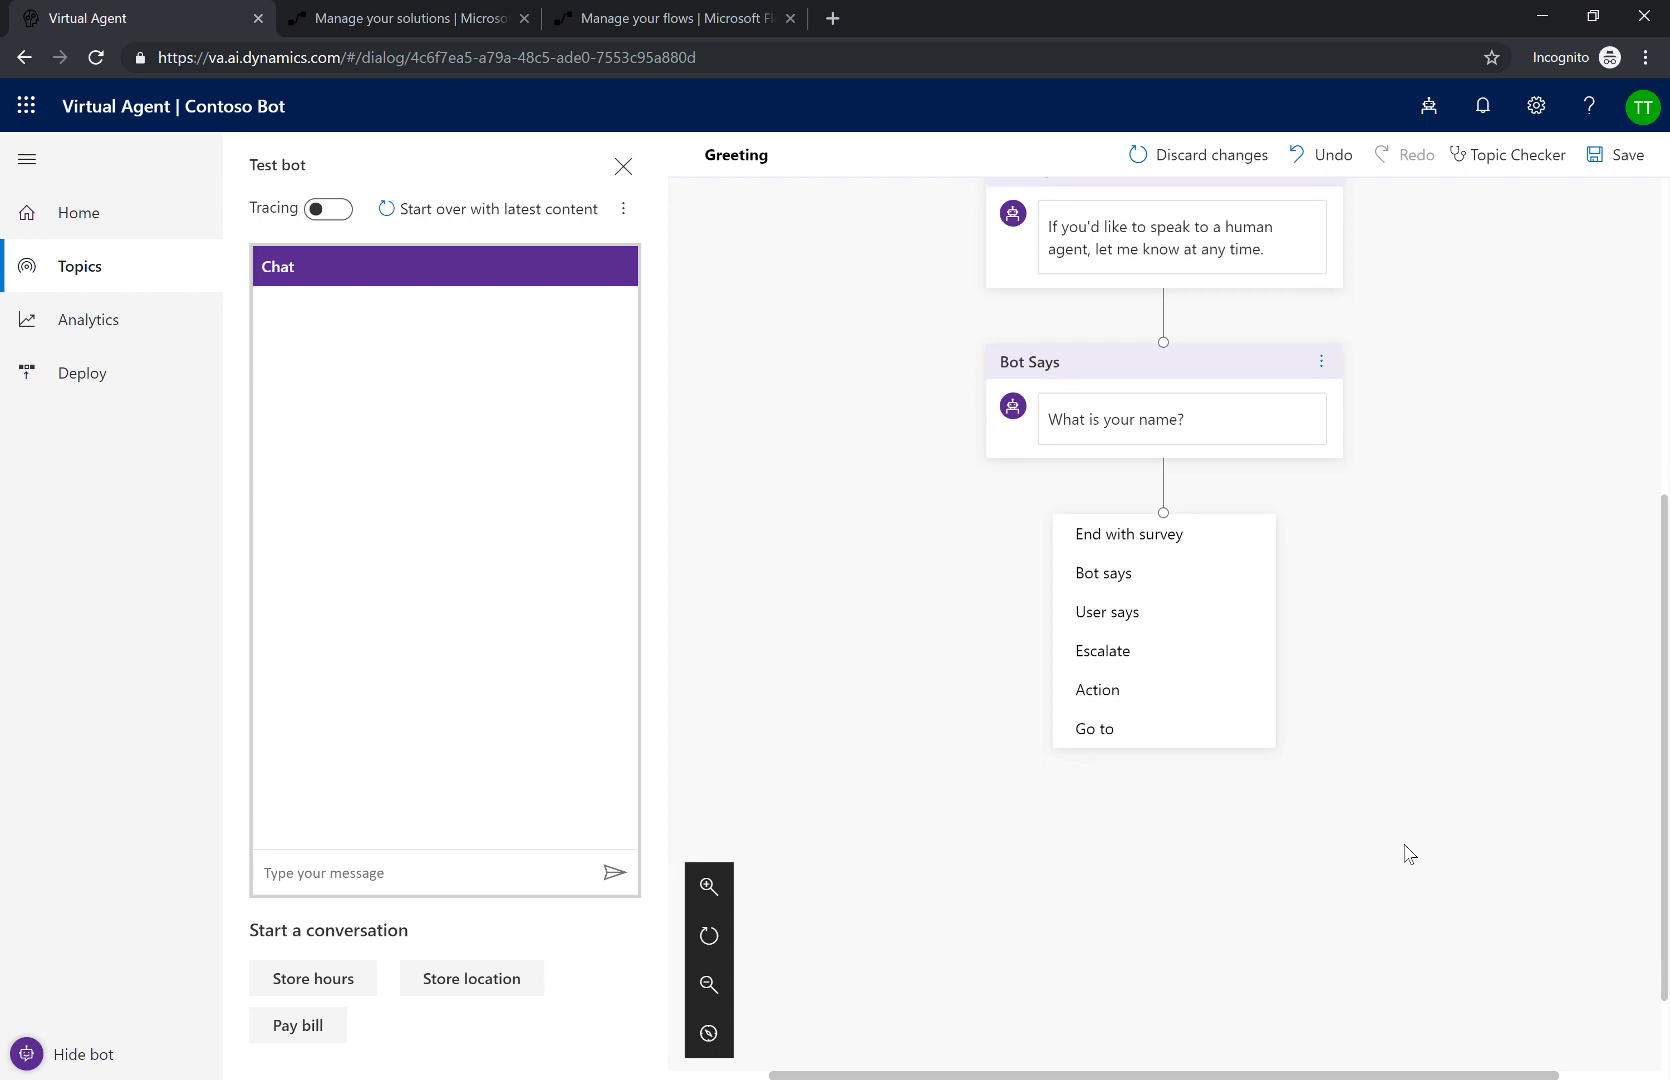
click(1205, 613)
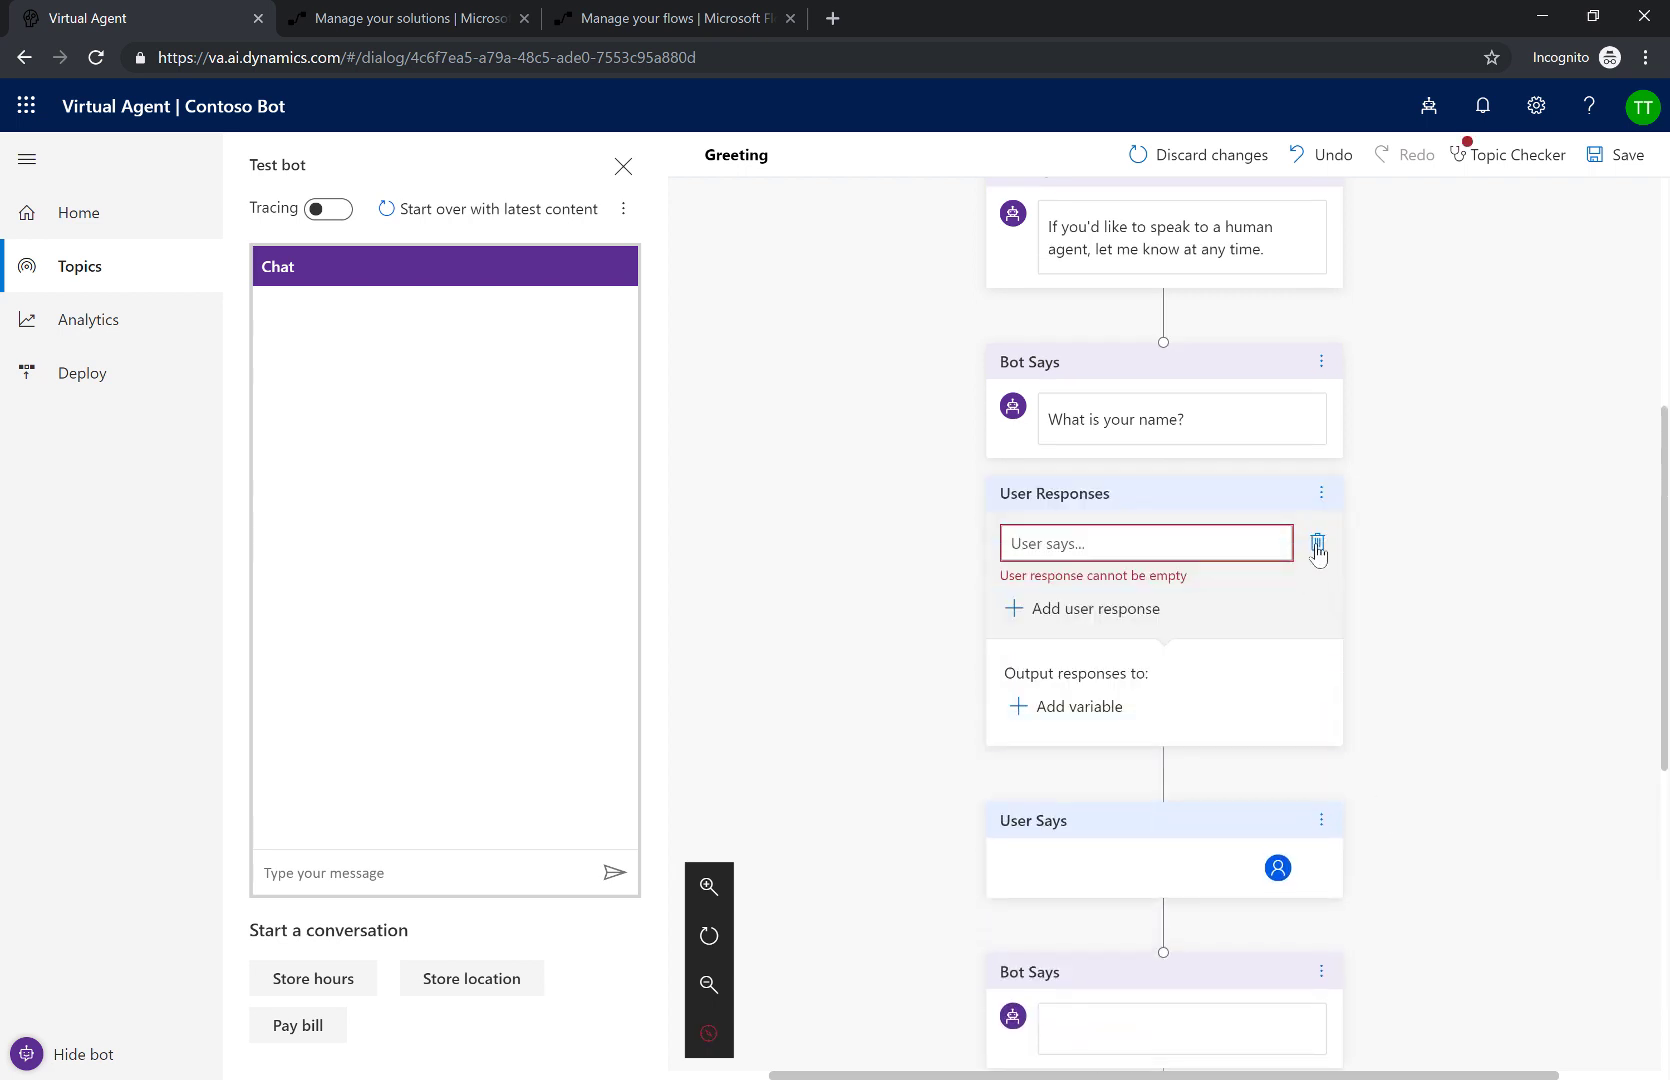
click(1317, 545)
- Create a text variable named MyName to store the user's response to the name question
click(1075, 644)
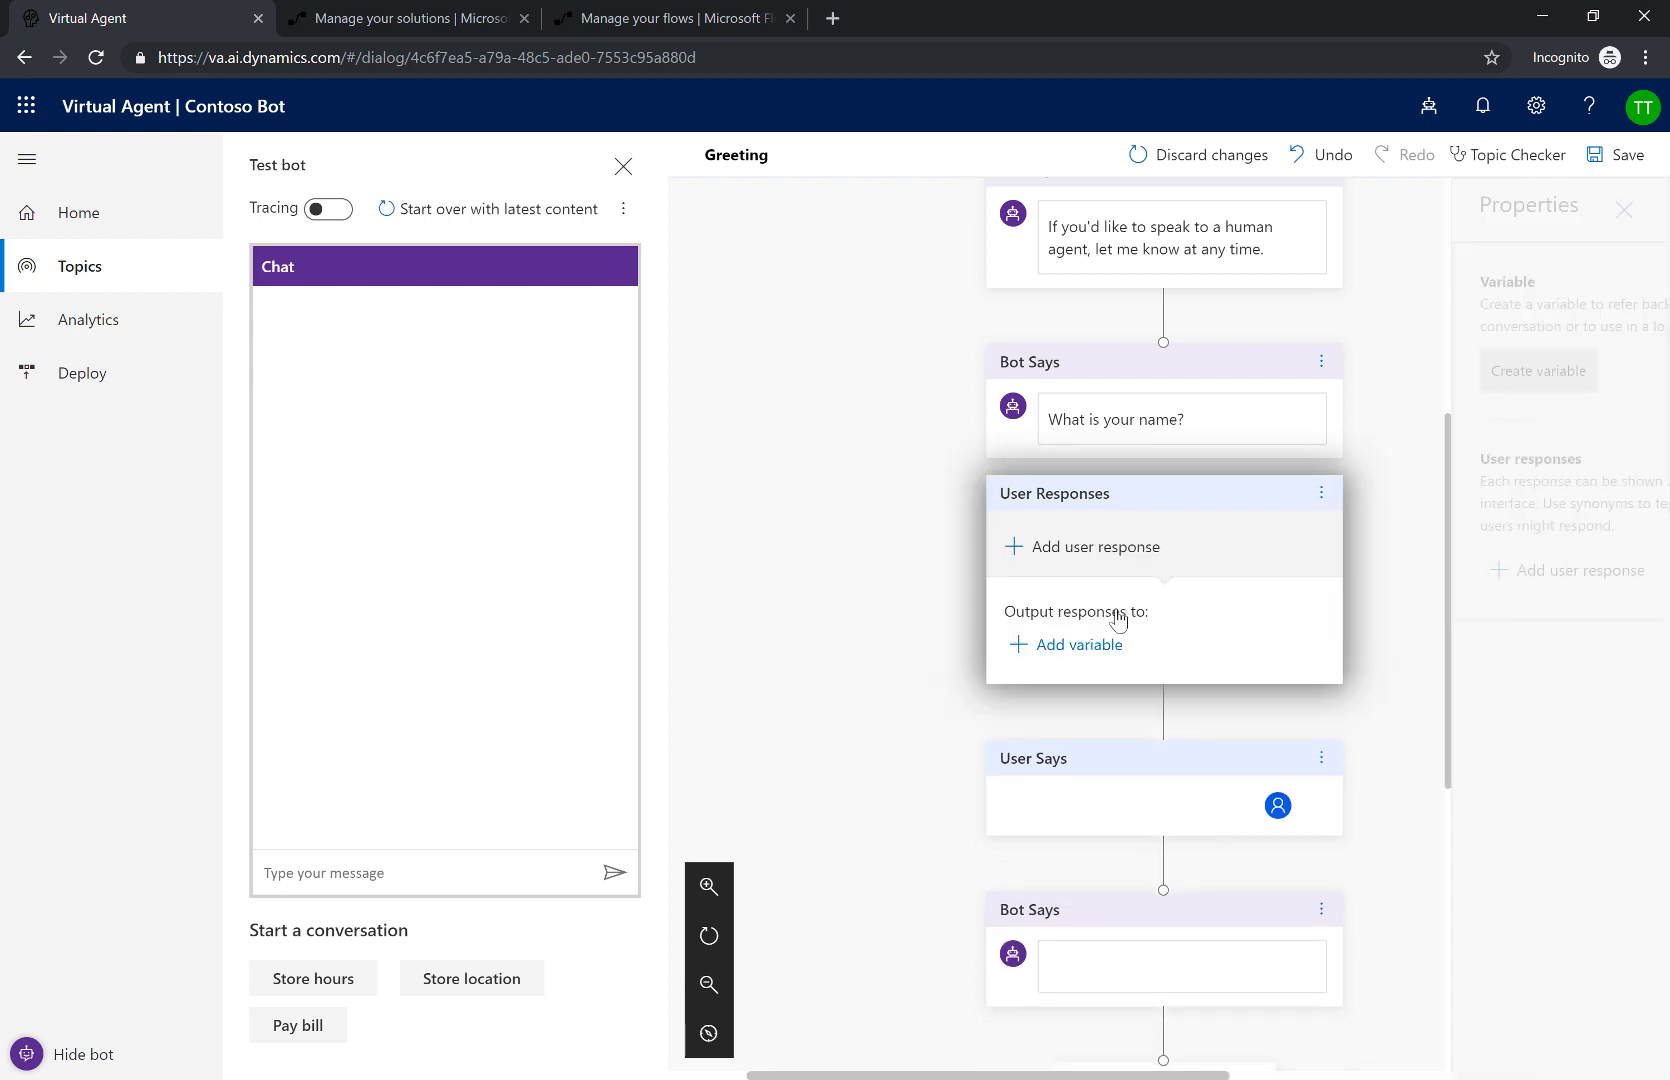
click(1312, 371)
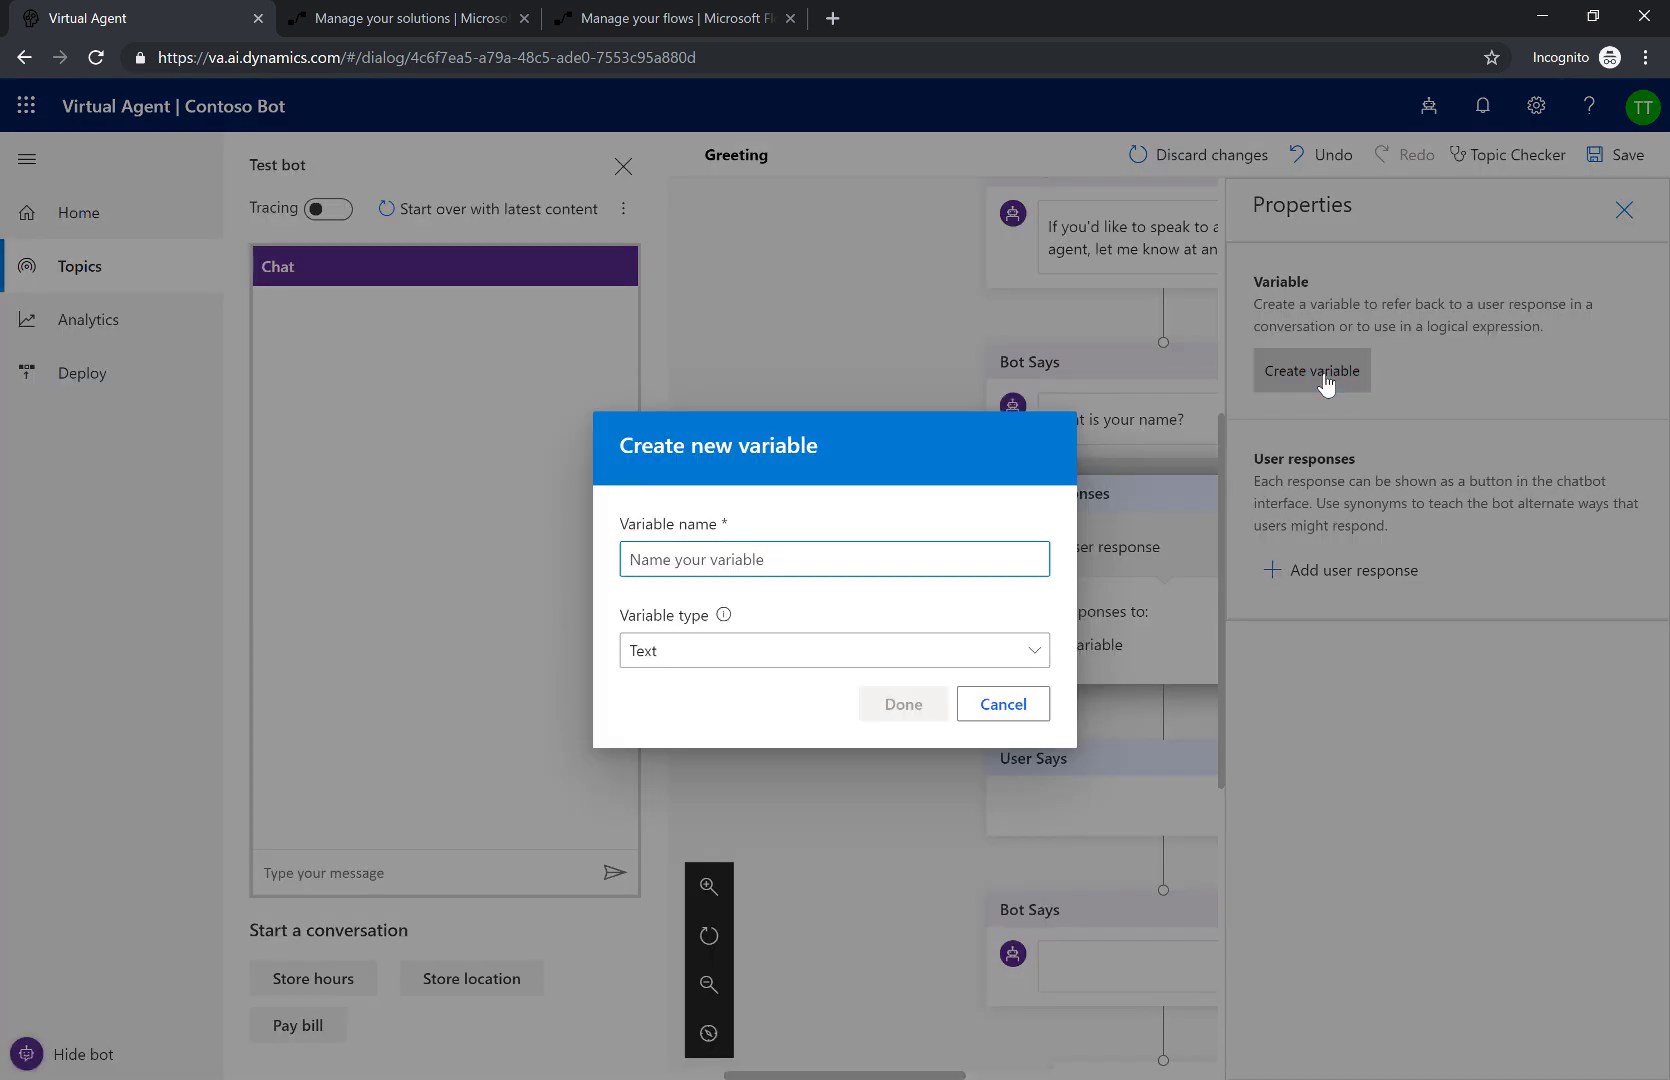
text(My)
key(BackSpace)
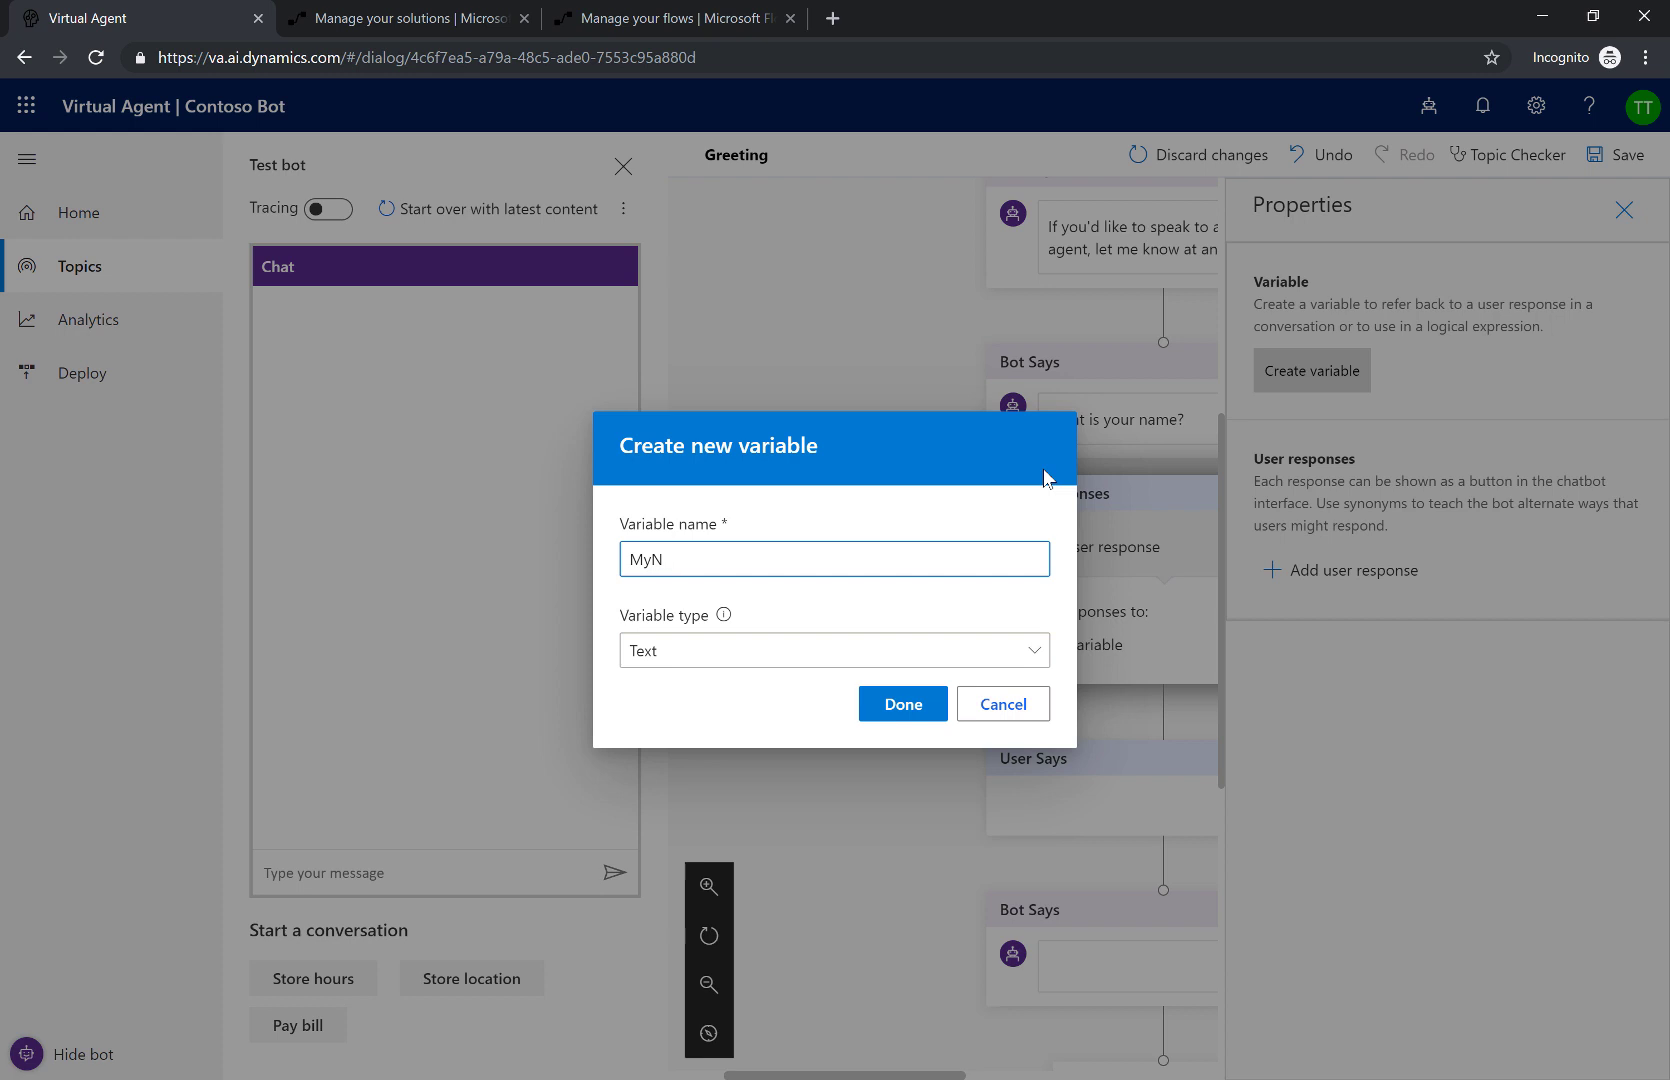
text(Ma)
key(BackSpace)
key(BackSpace)
text(m)
key(BackSpace)
text(ame)
click(903, 702)
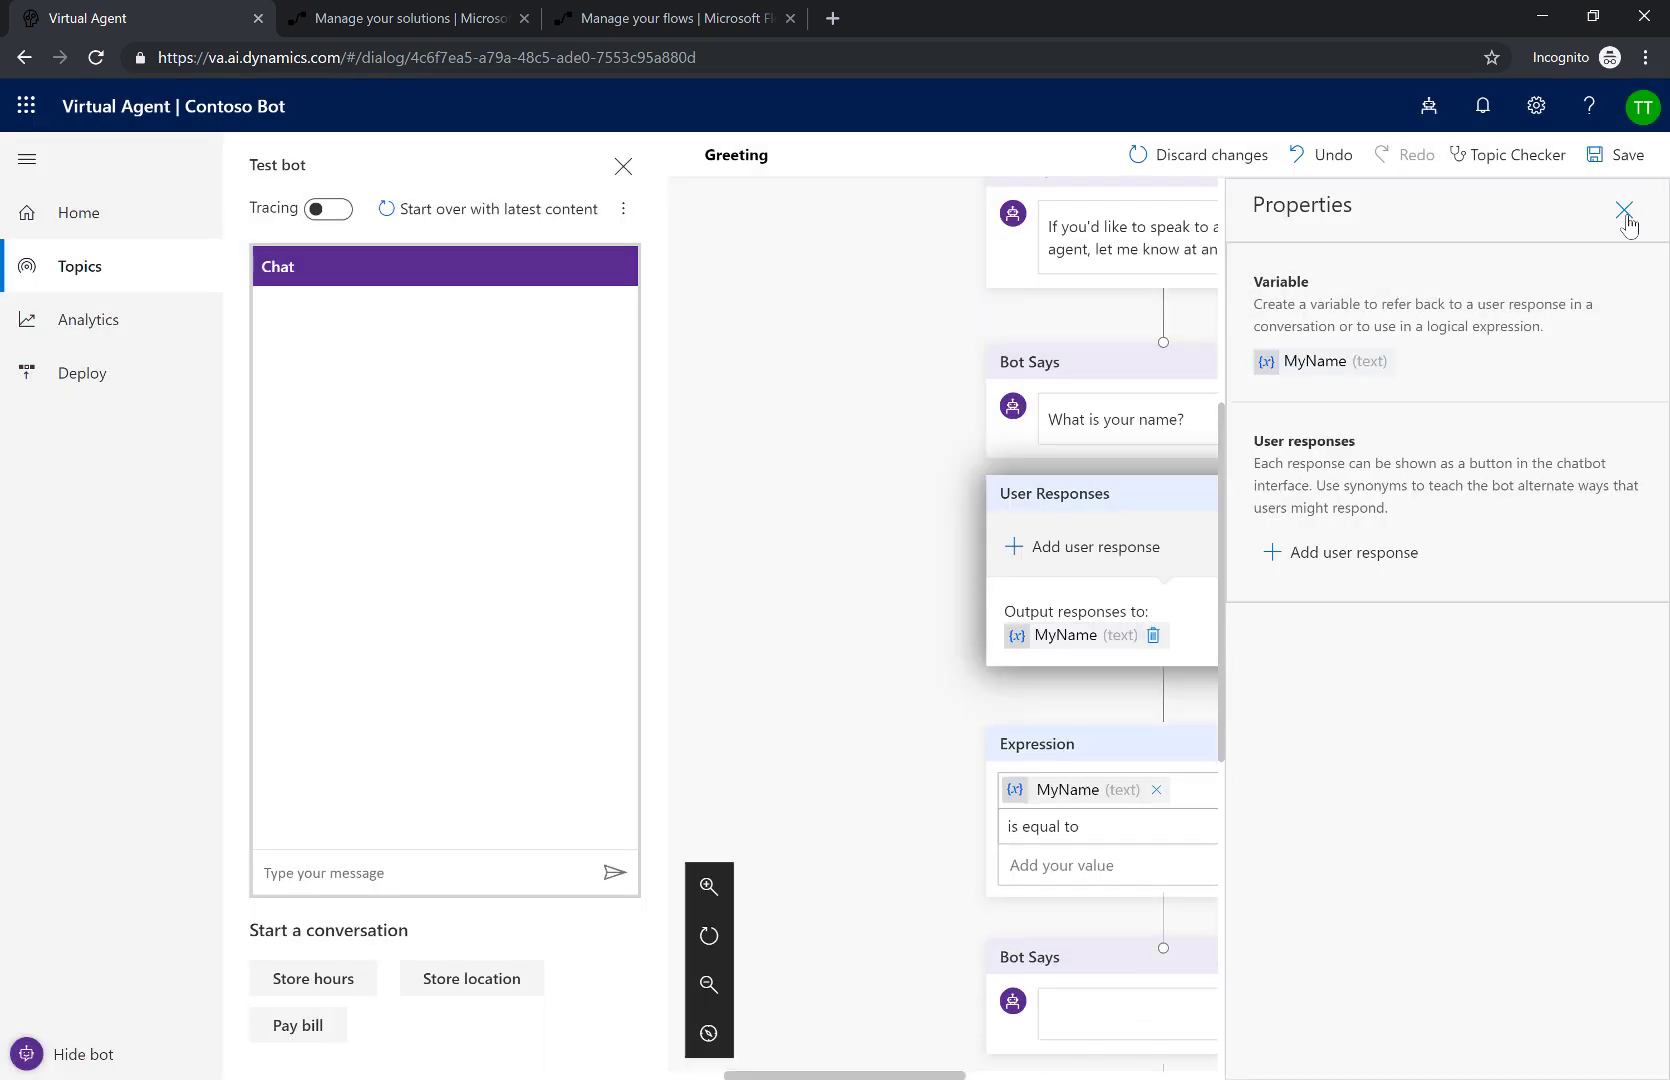
click(1624, 209)
- Delete the empty Bot Says node and the Expression node below the user responses
scroll(1500, 694, down, 1)
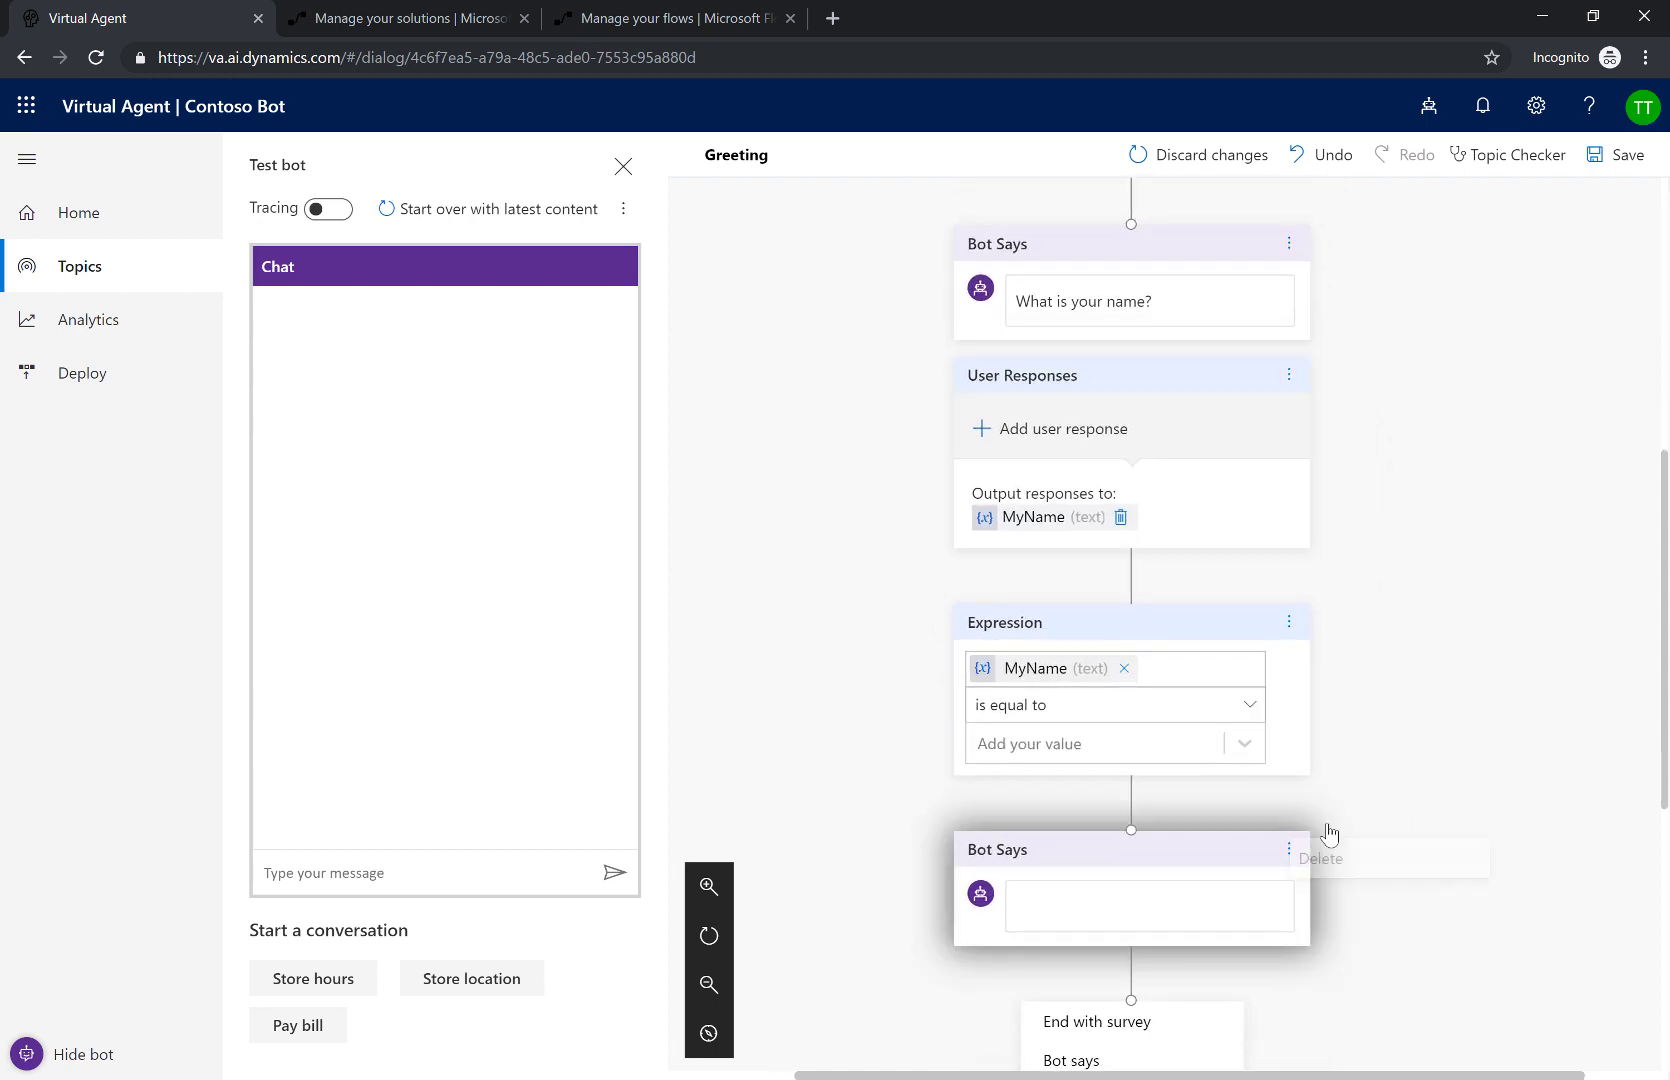
click(1289, 849)
click(1327, 857)
click(1291, 625)
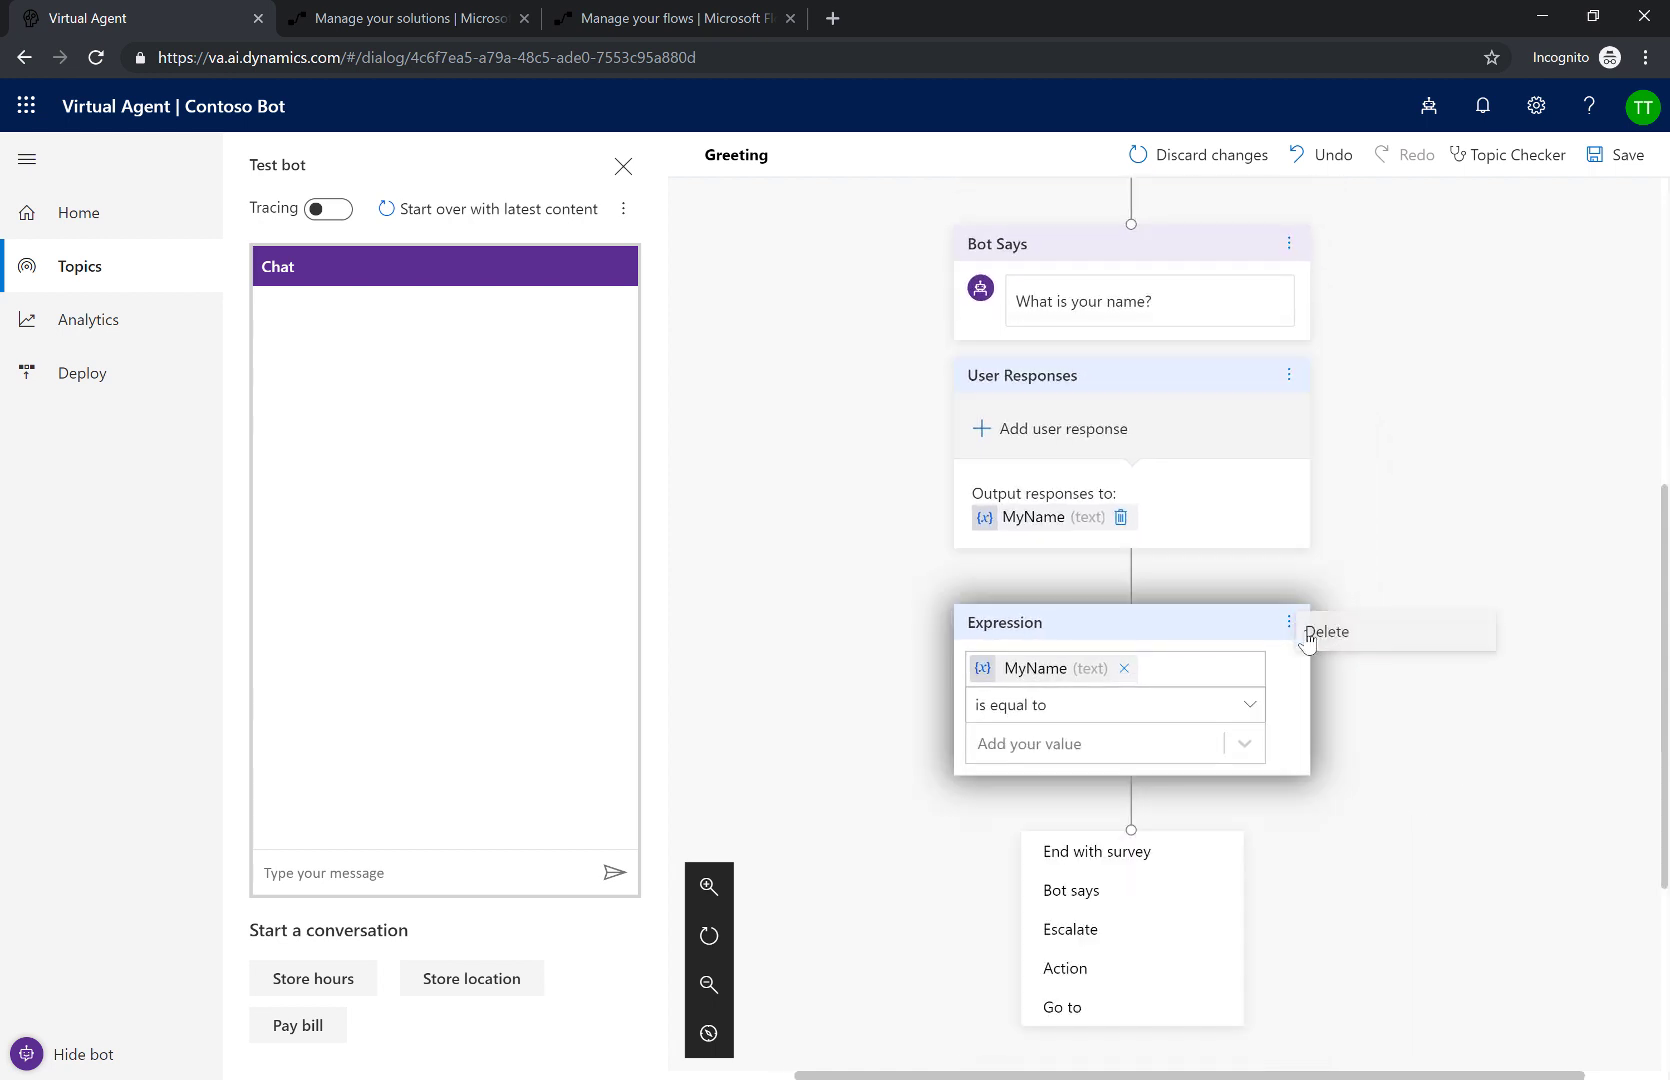
click(1327, 638)
- Add the Personal Greeting flow as an action after the user responses, taking its Name input from MyName
click(1081, 763)
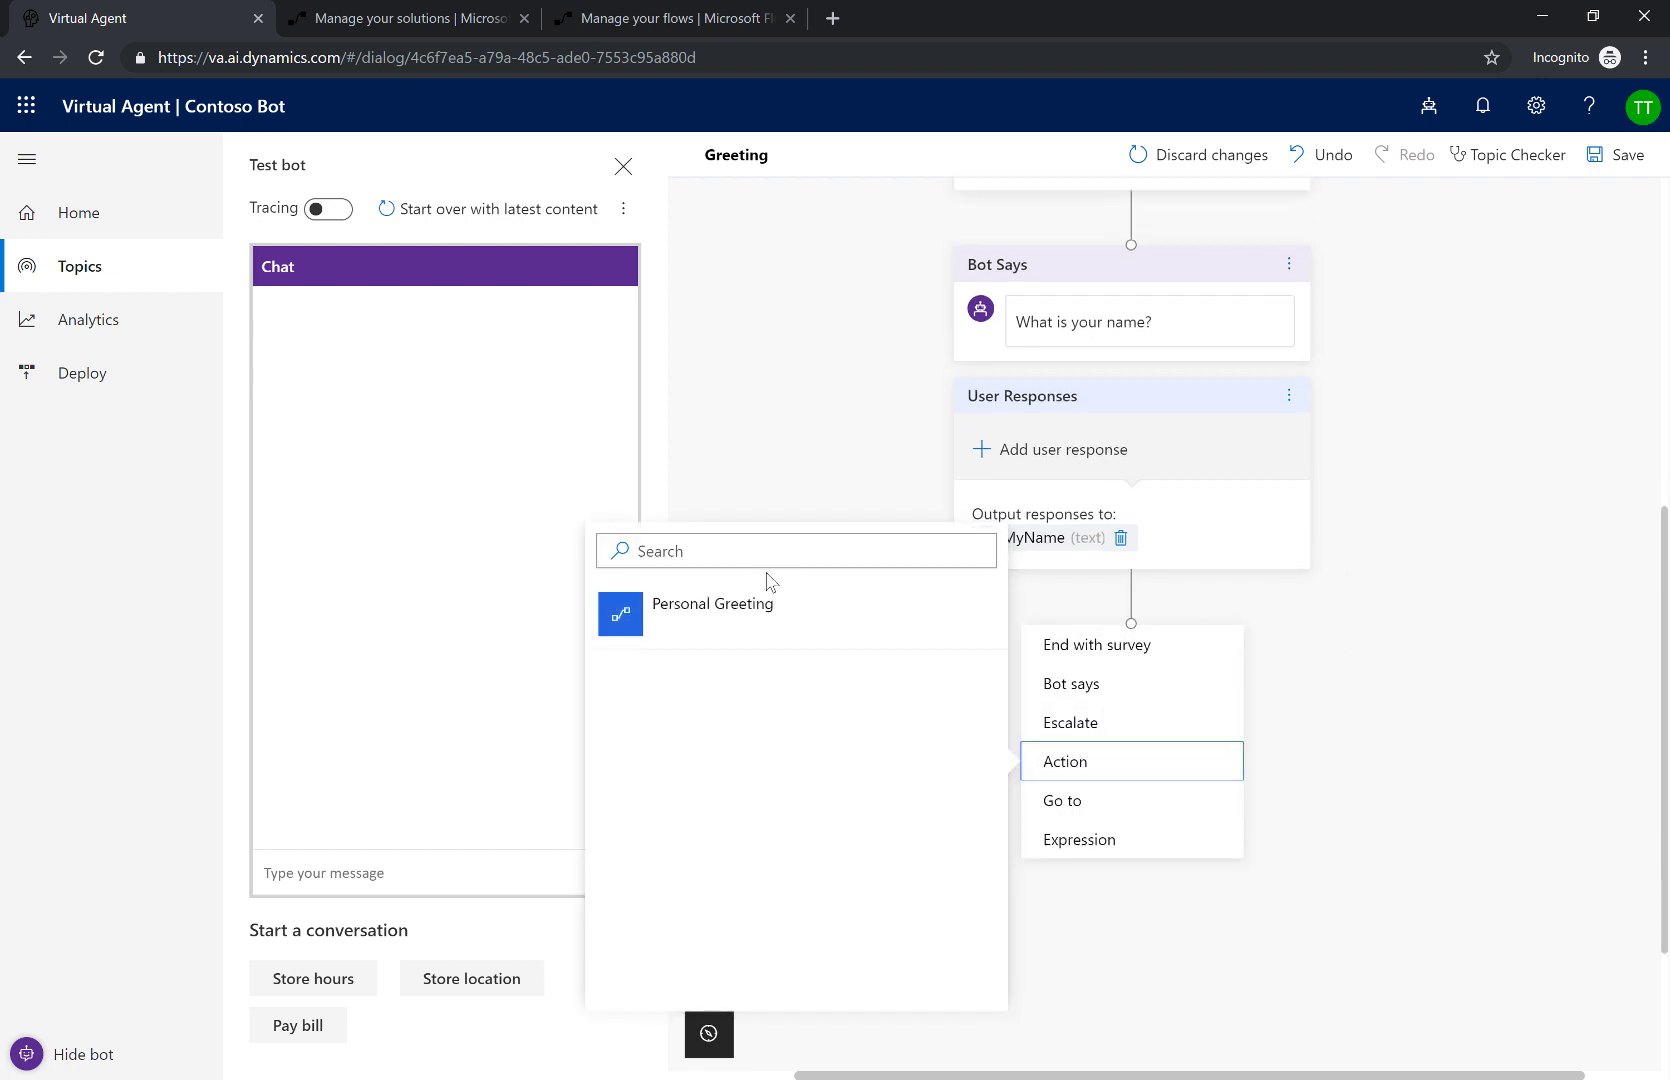
click(724, 612)
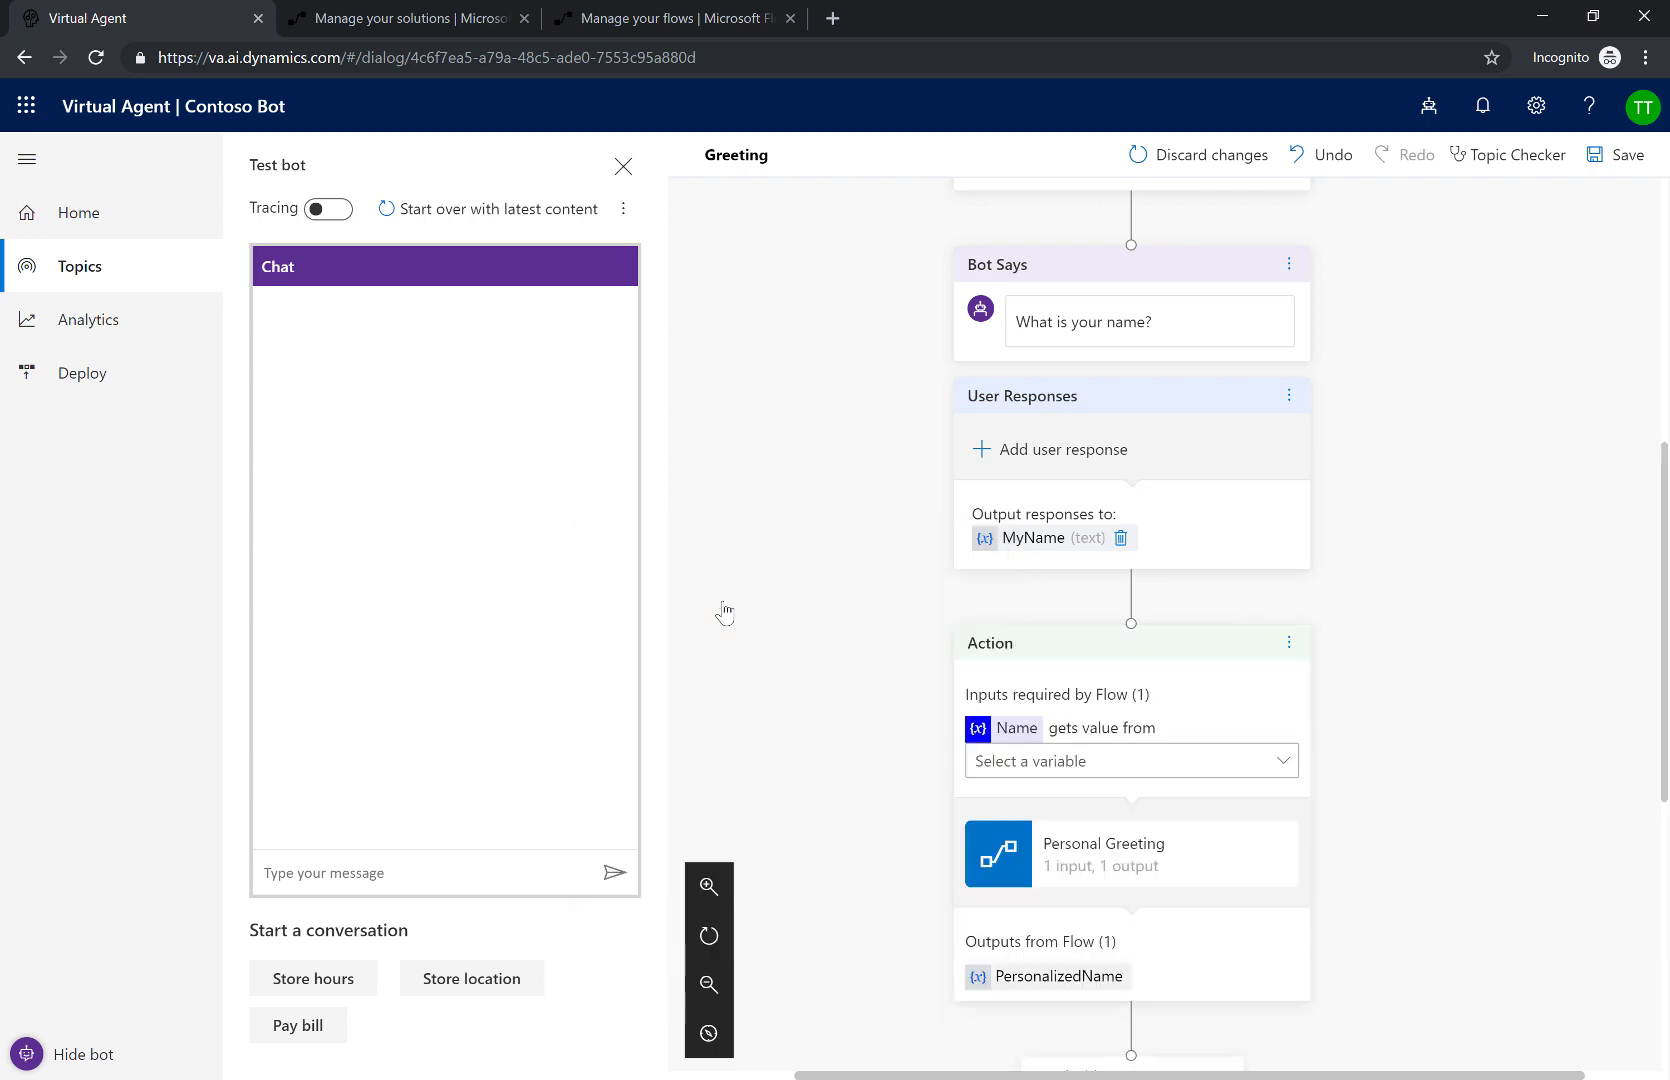
click(1196, 768)
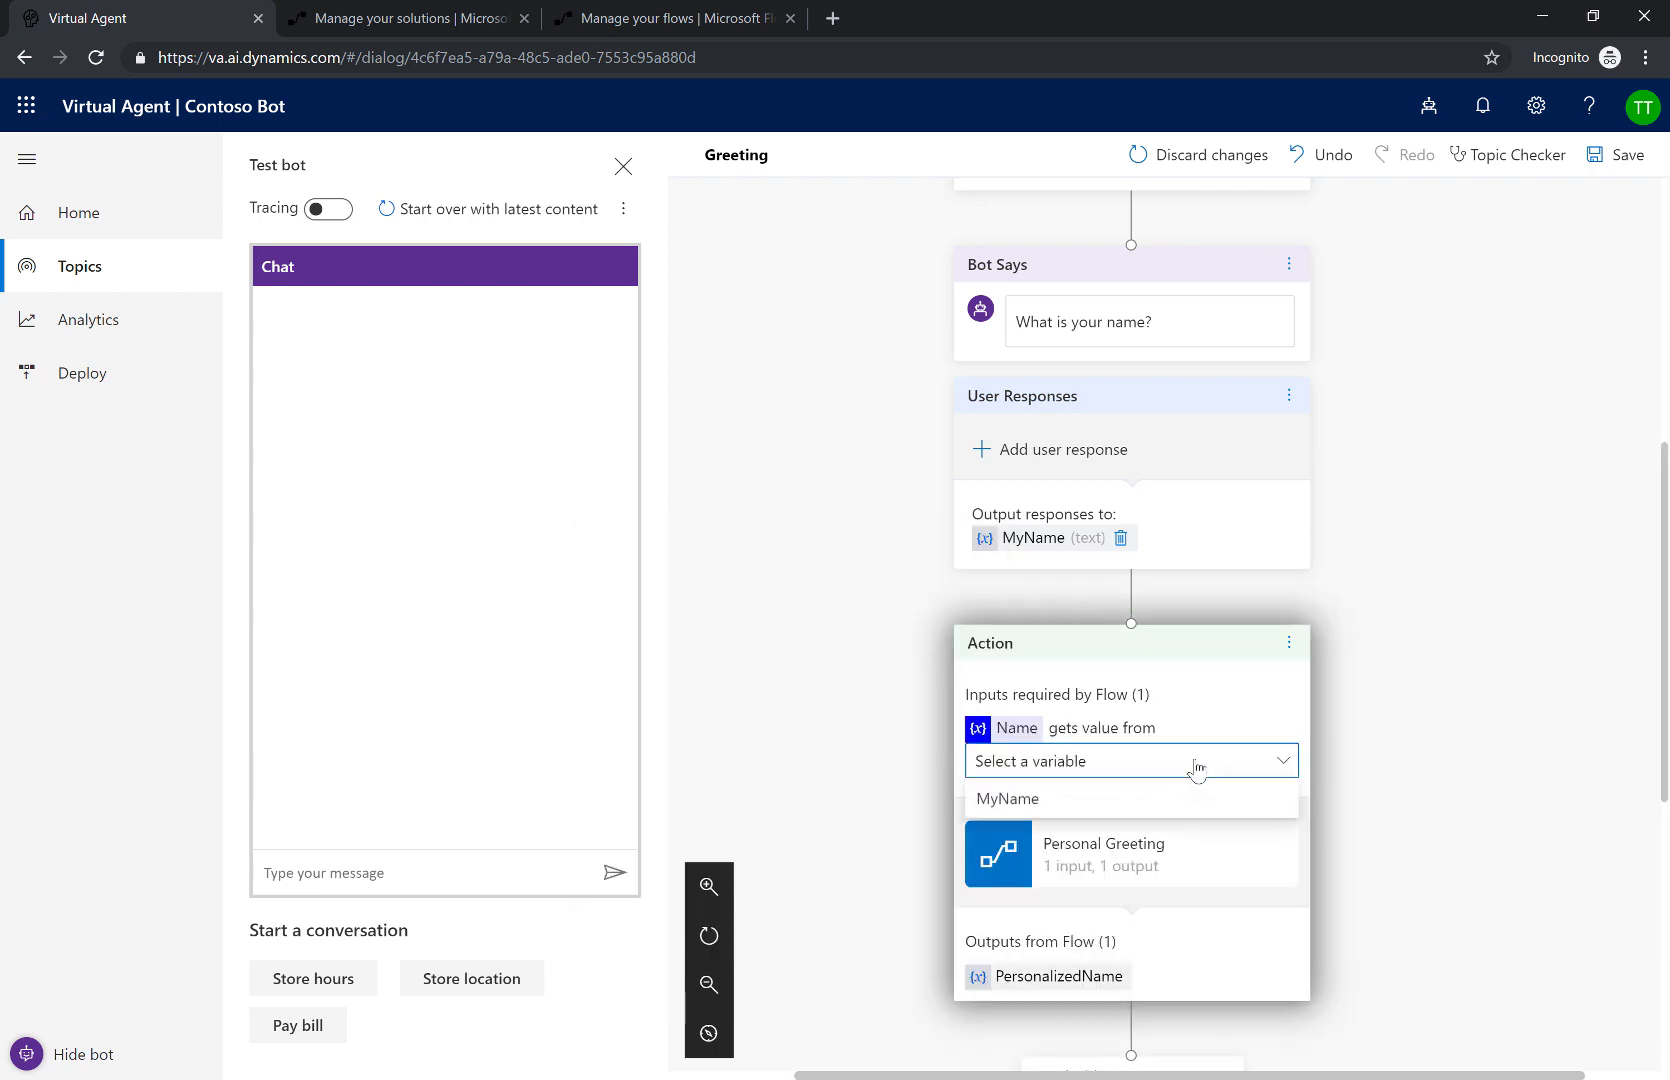
click(1090, 807)
- Add a "Bot says" node after the action with the PersonalizedName variable as its message
scroll(1493, 709, down, 2)
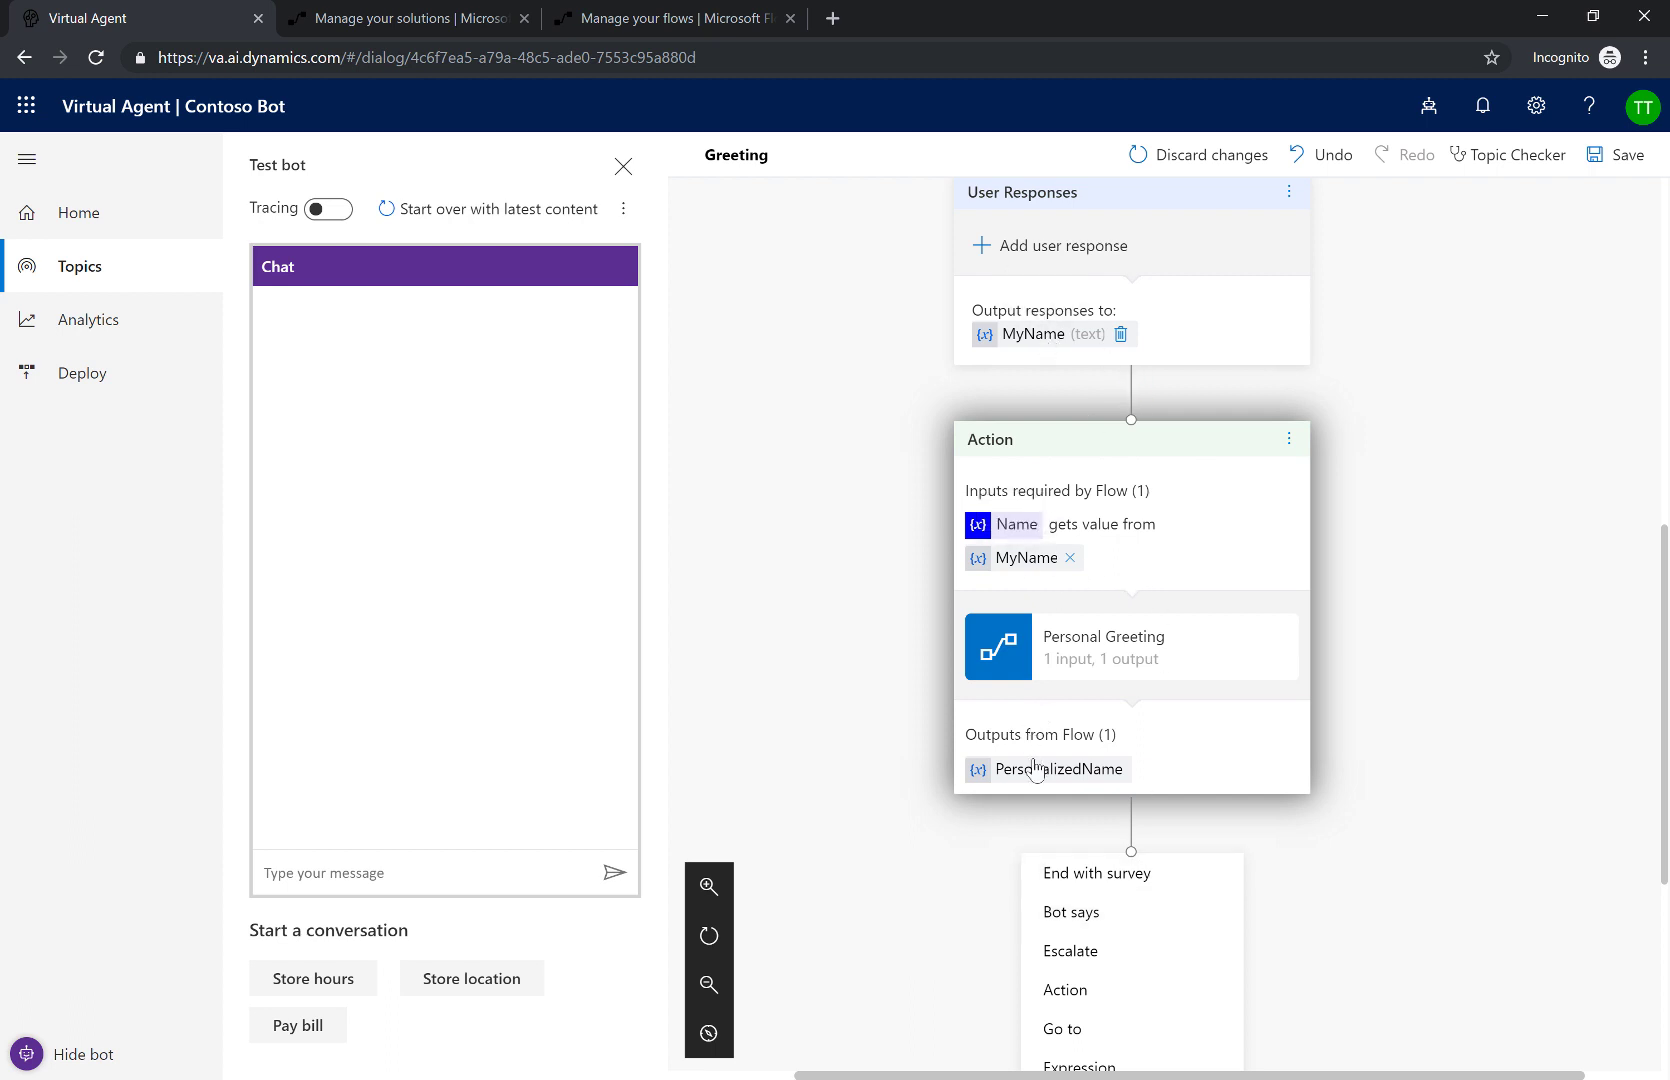
click(1103, 935)
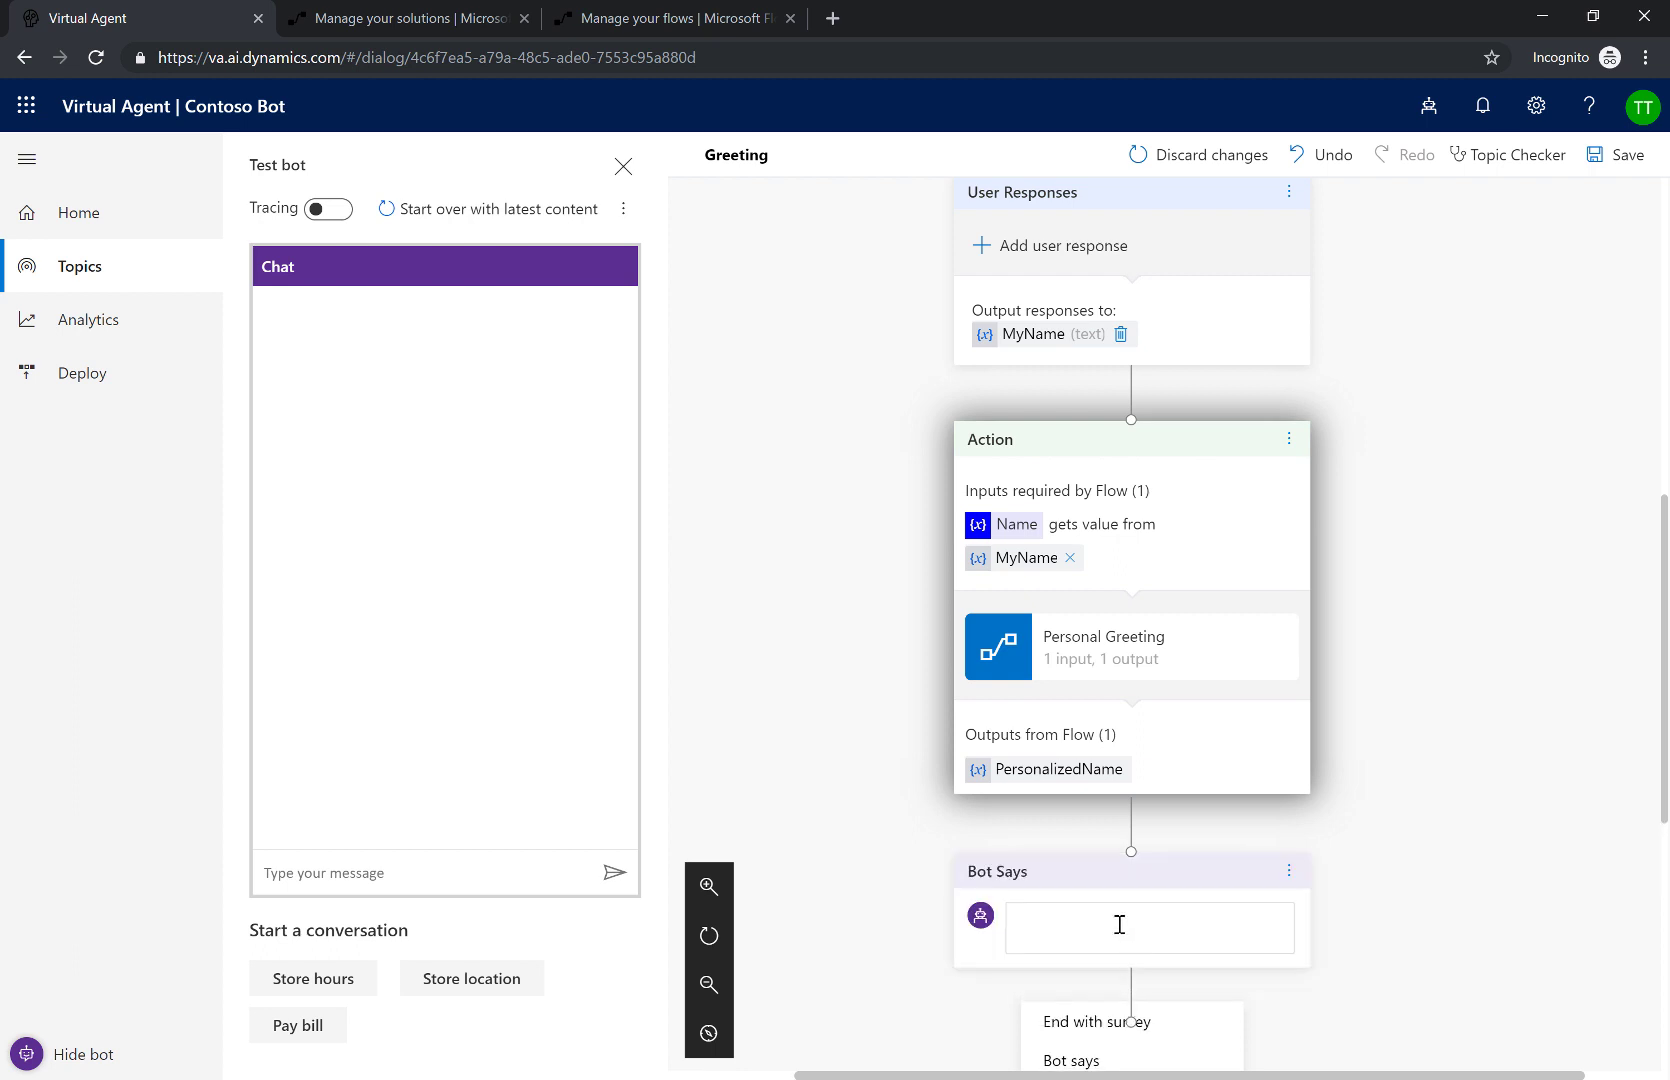
click(1233, 884)
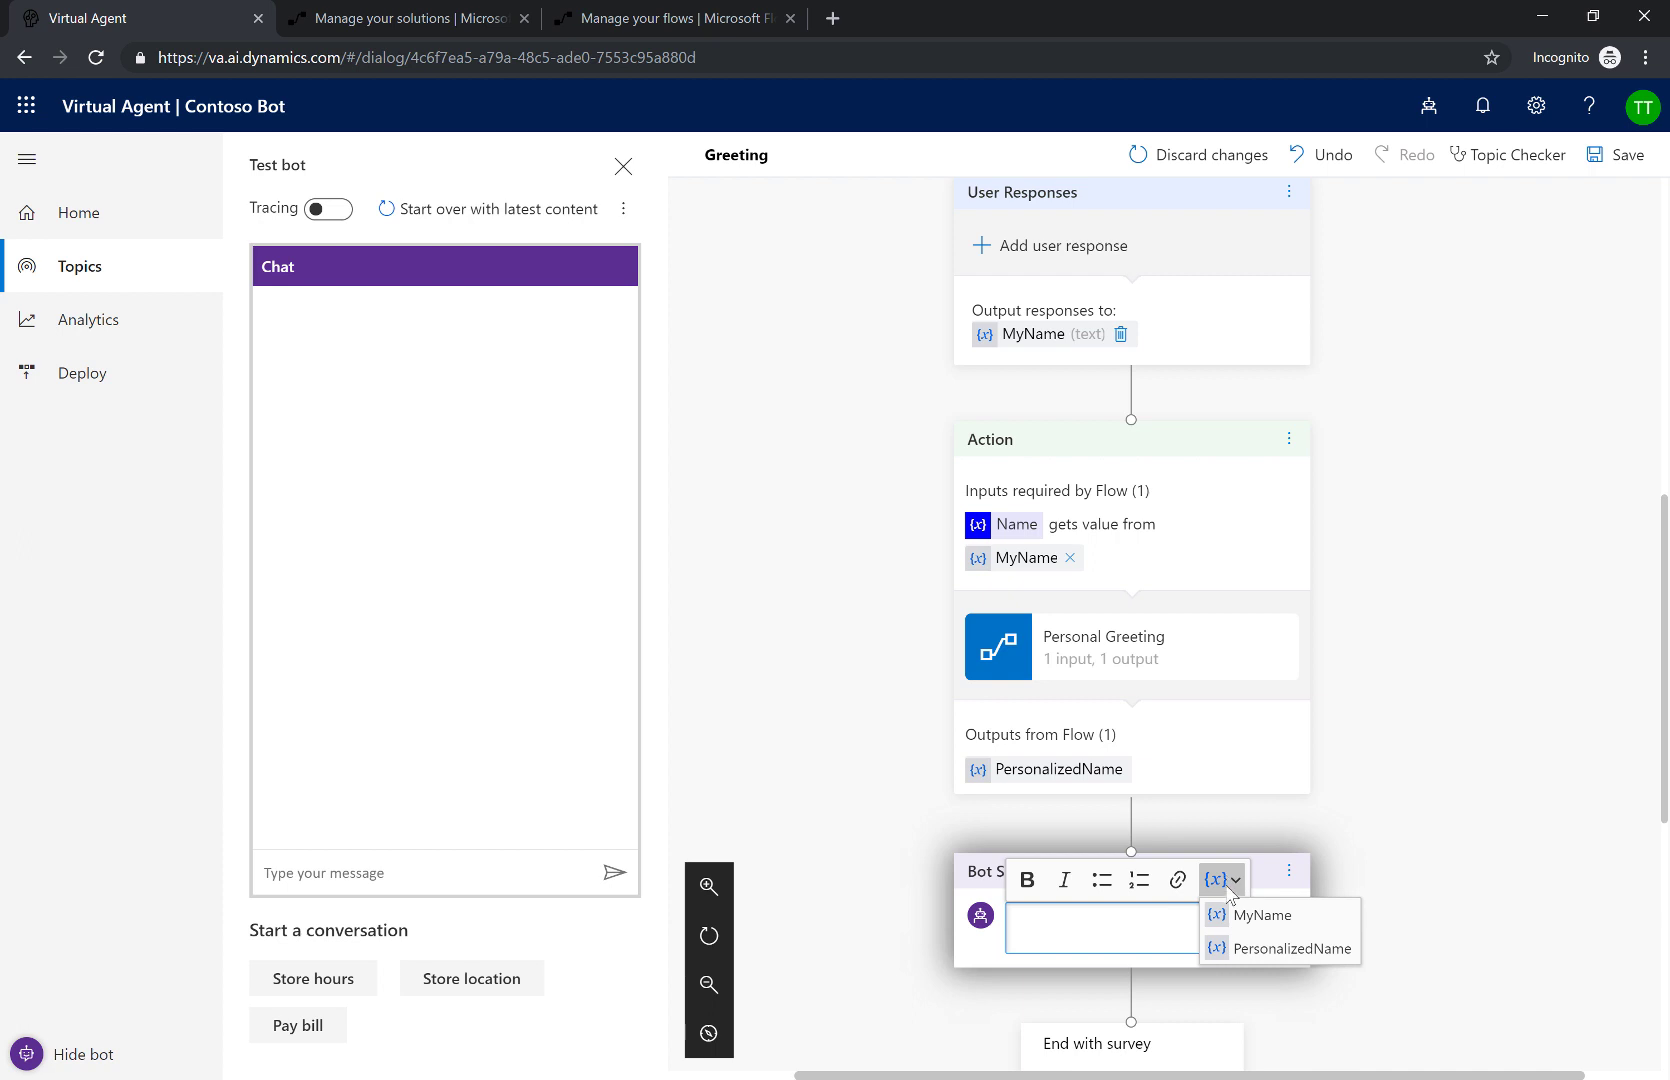
click(1256, 950)
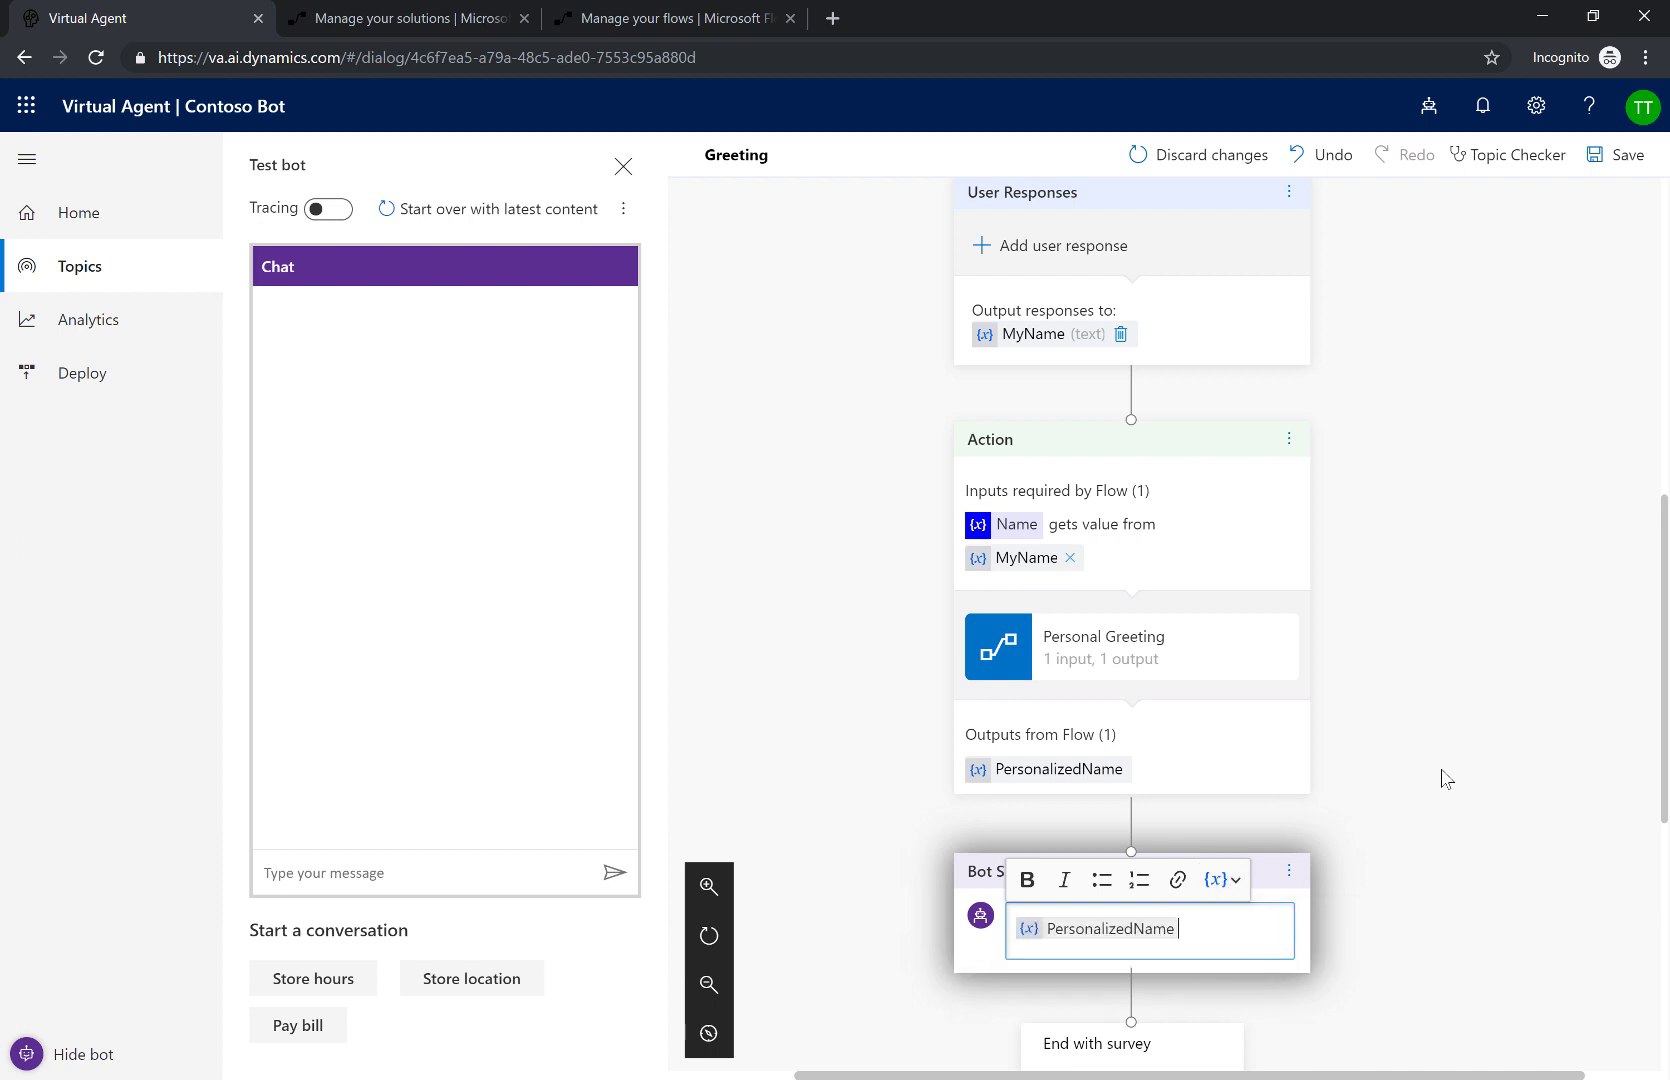
click(1441, 540)
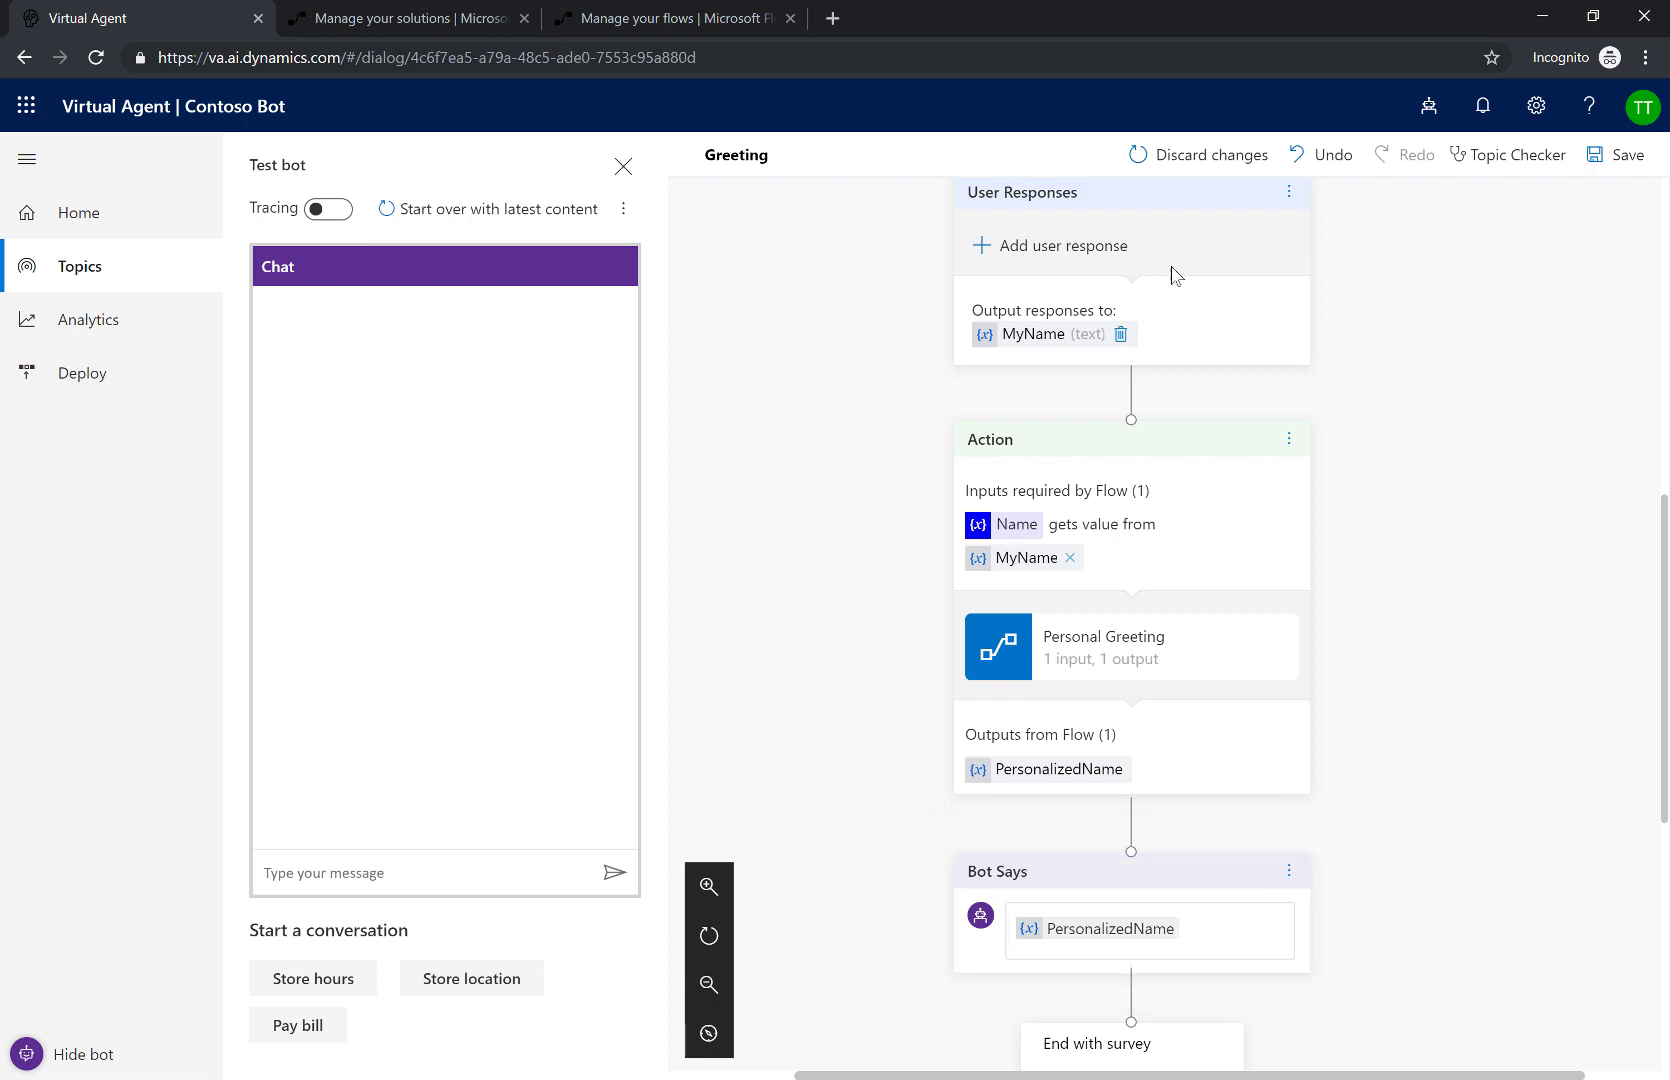
- Turn on tracing for the test bot and save the Greeting topic
click(328, 209)
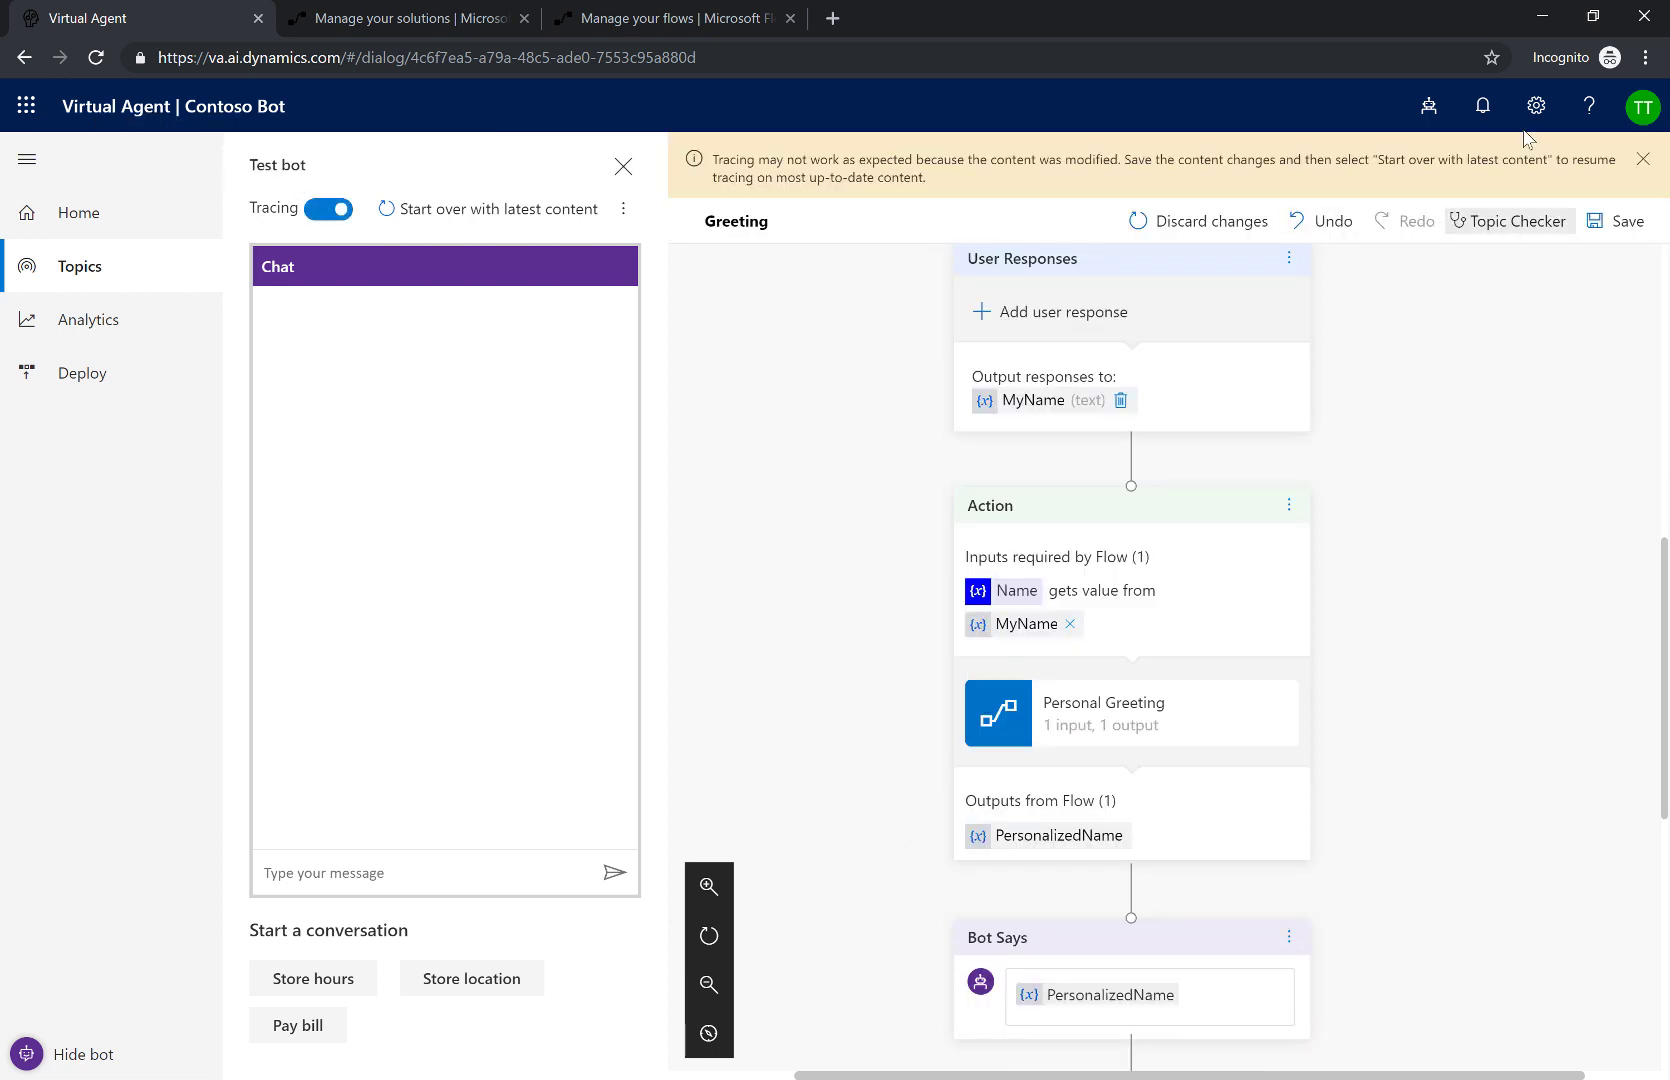
click(1640, 163)
click(1620, 157)
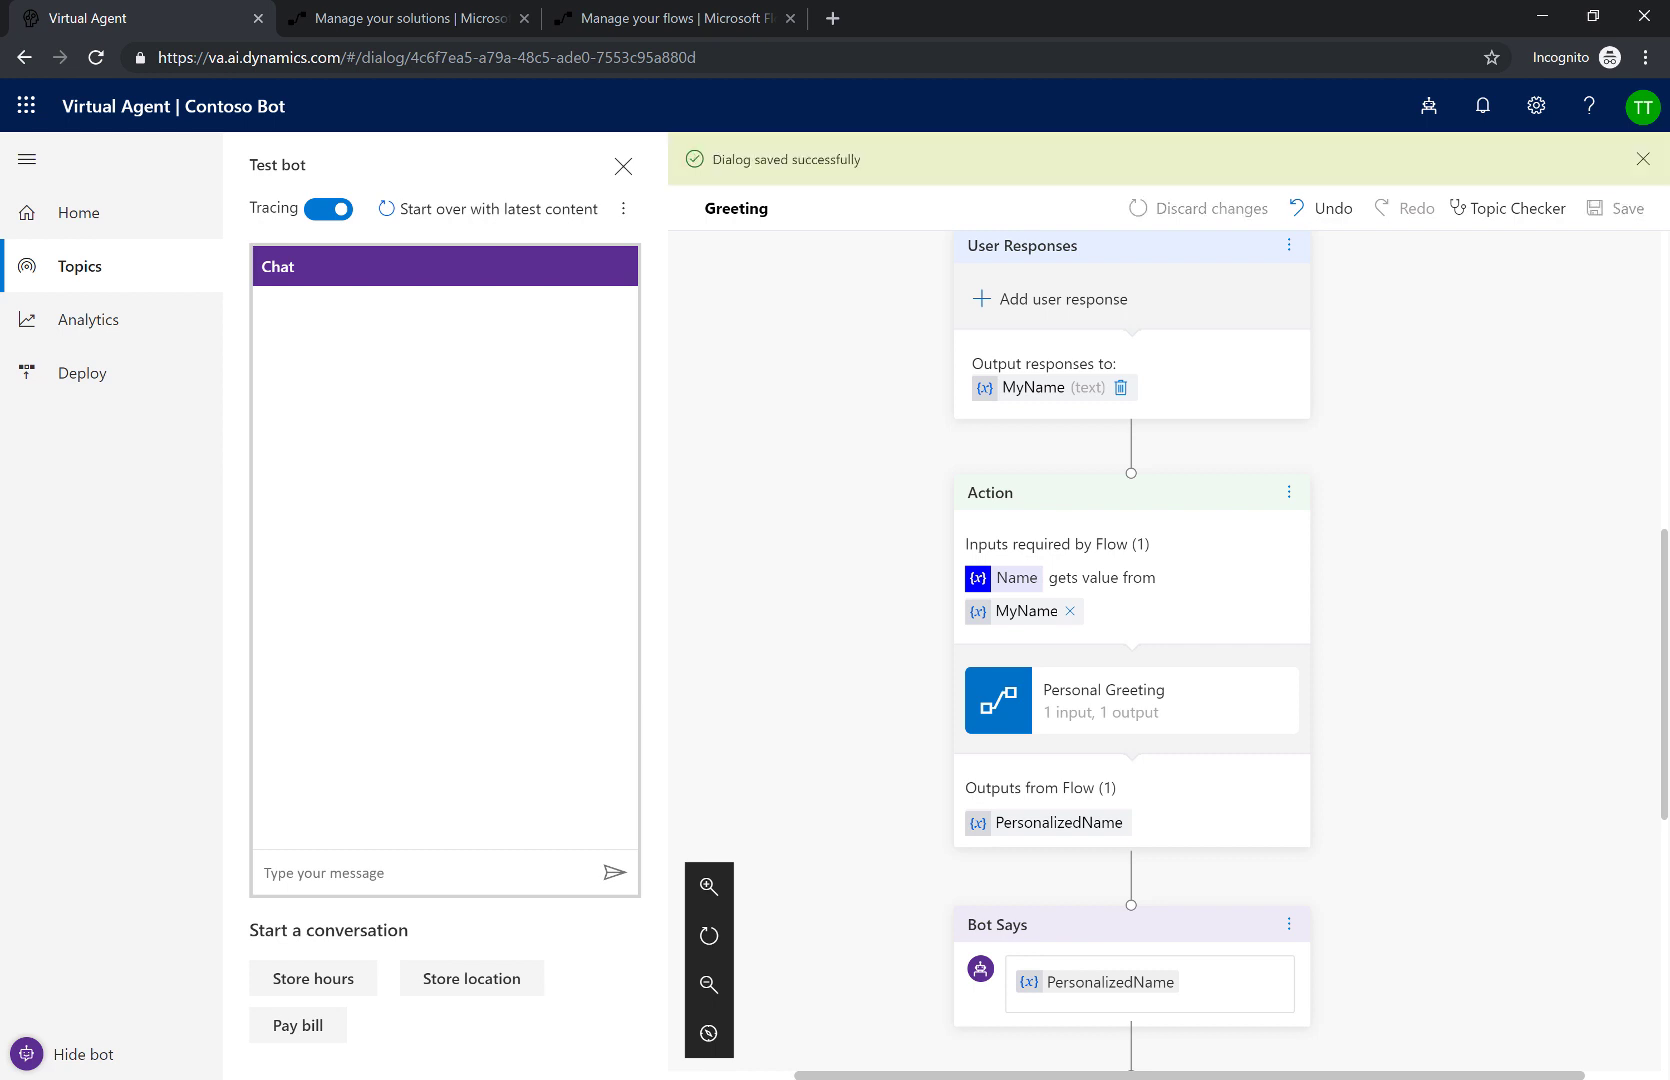
click(1643, 159)
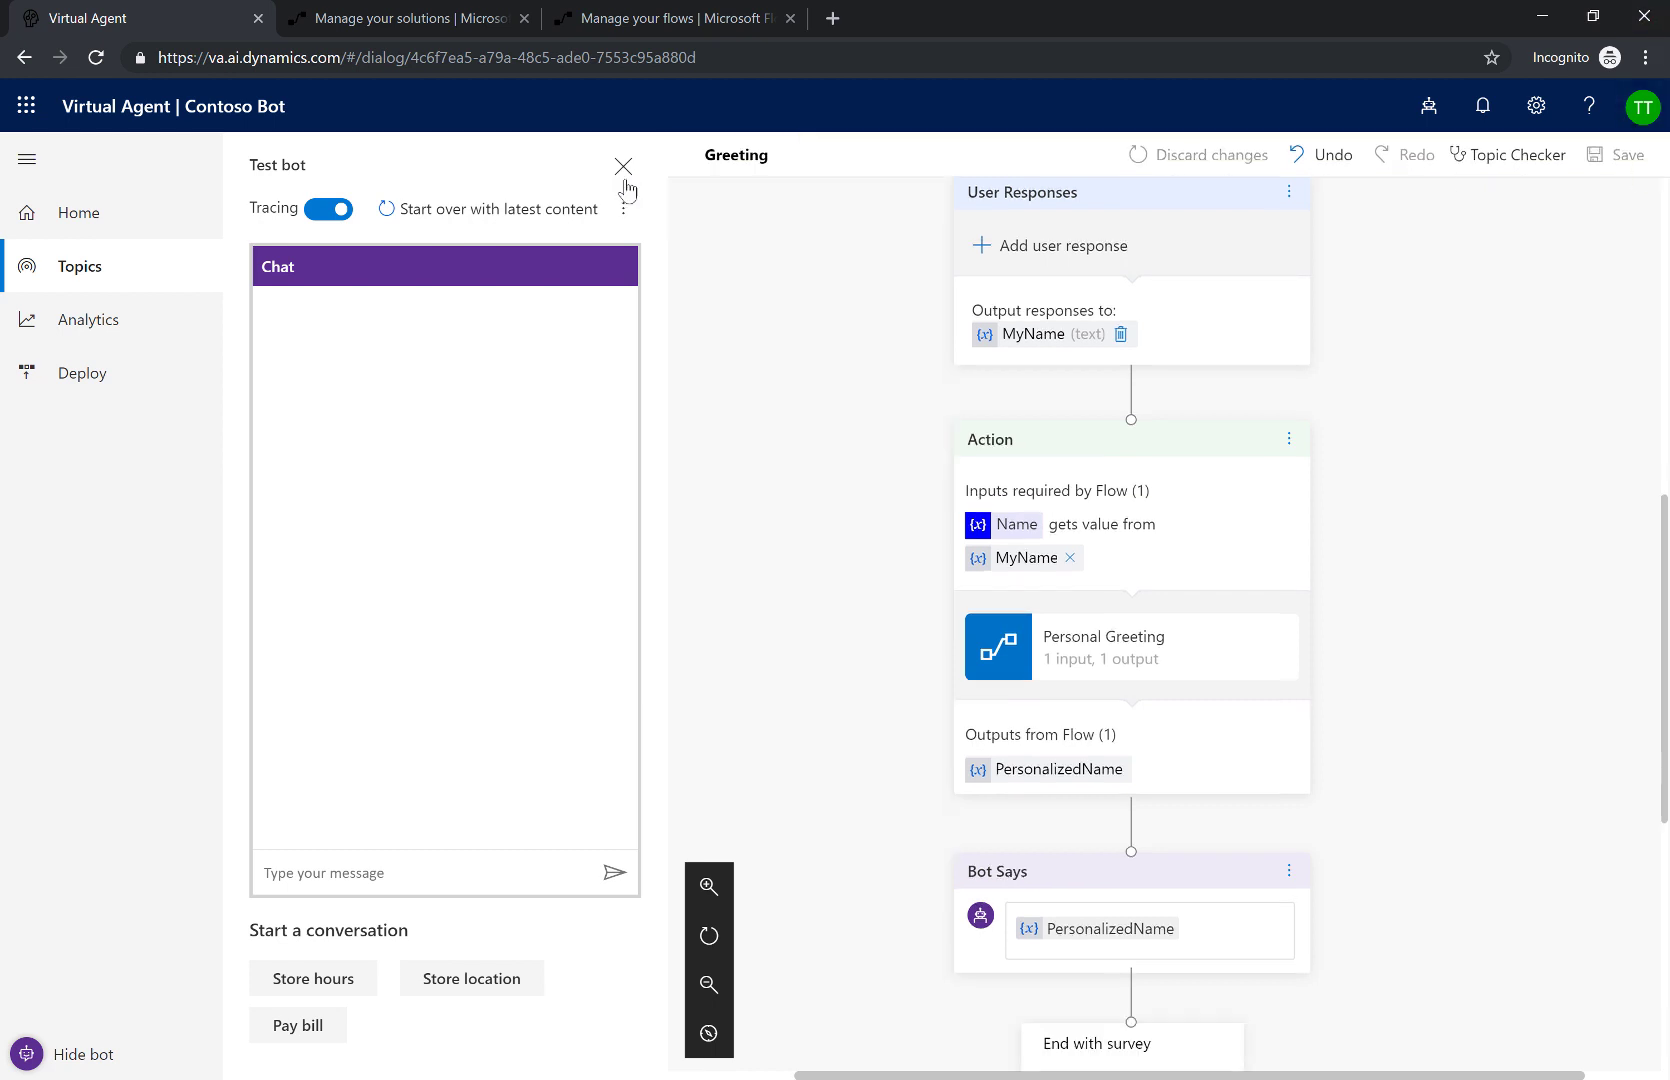
- Restart the test chat with the latest content, send "Hi", and answer the name question with the user's first name
click(540, 210)
text(Hi)
key(Return)
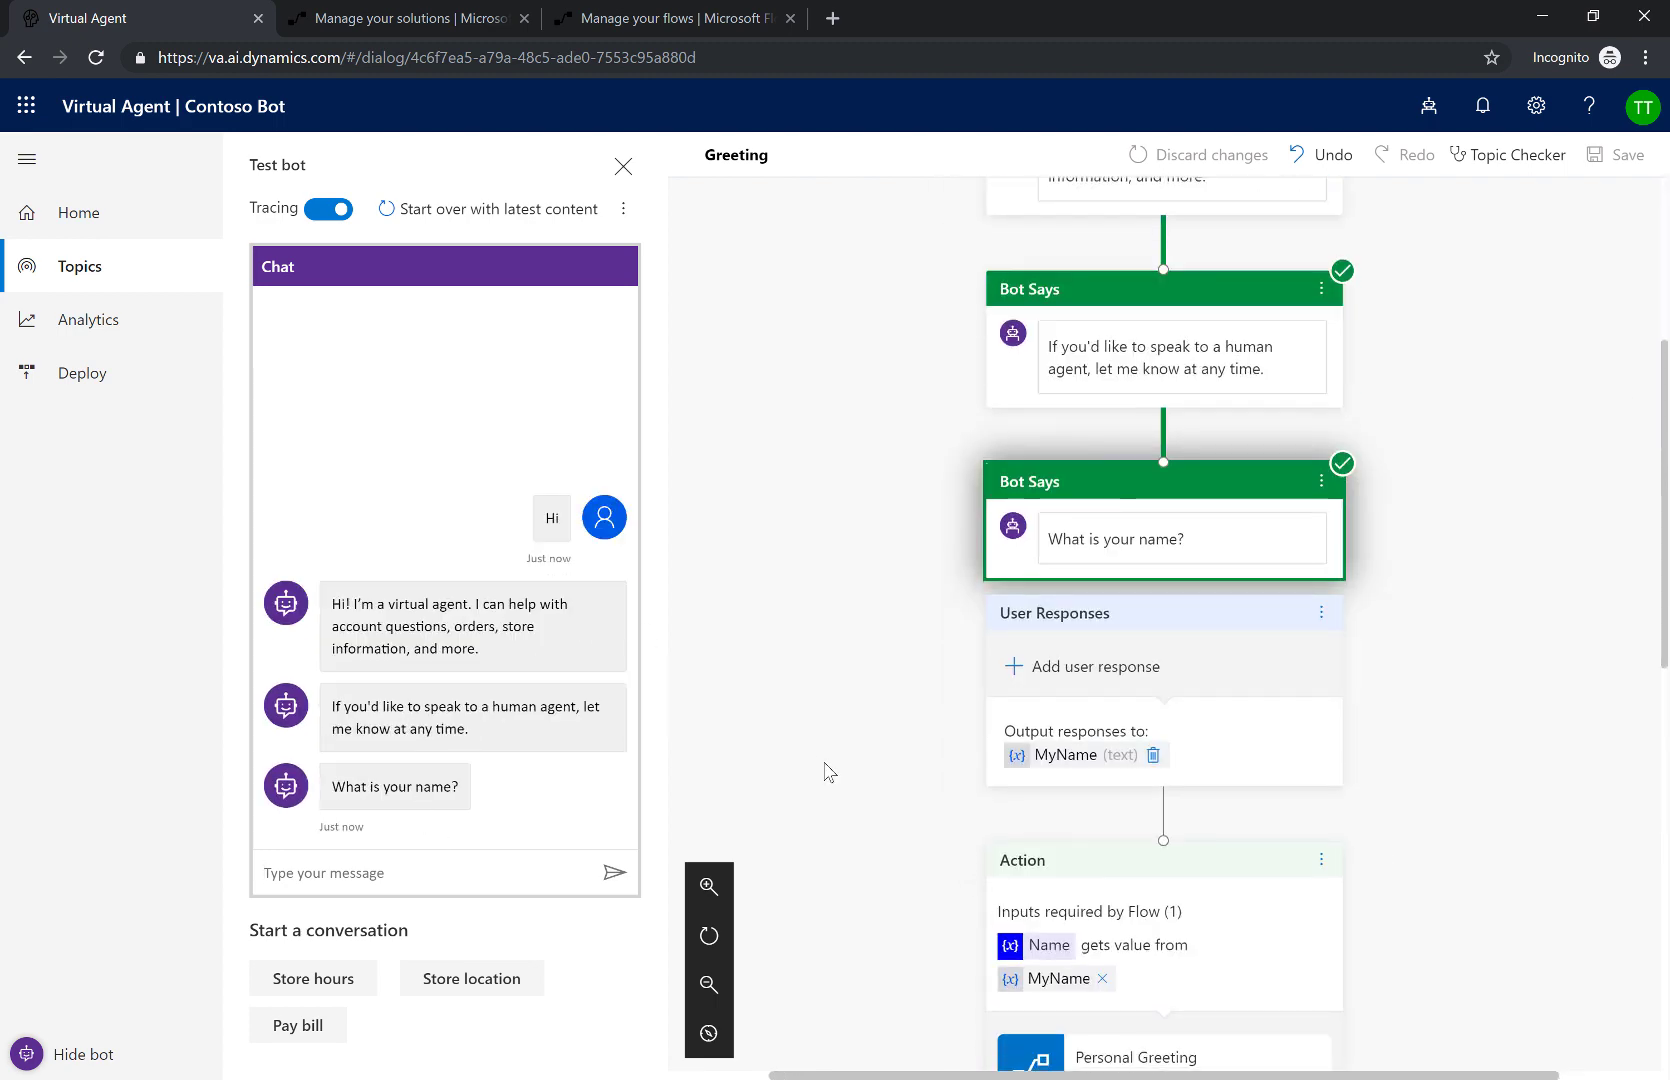
click(478, 866)
text(Tony)
key(Return)
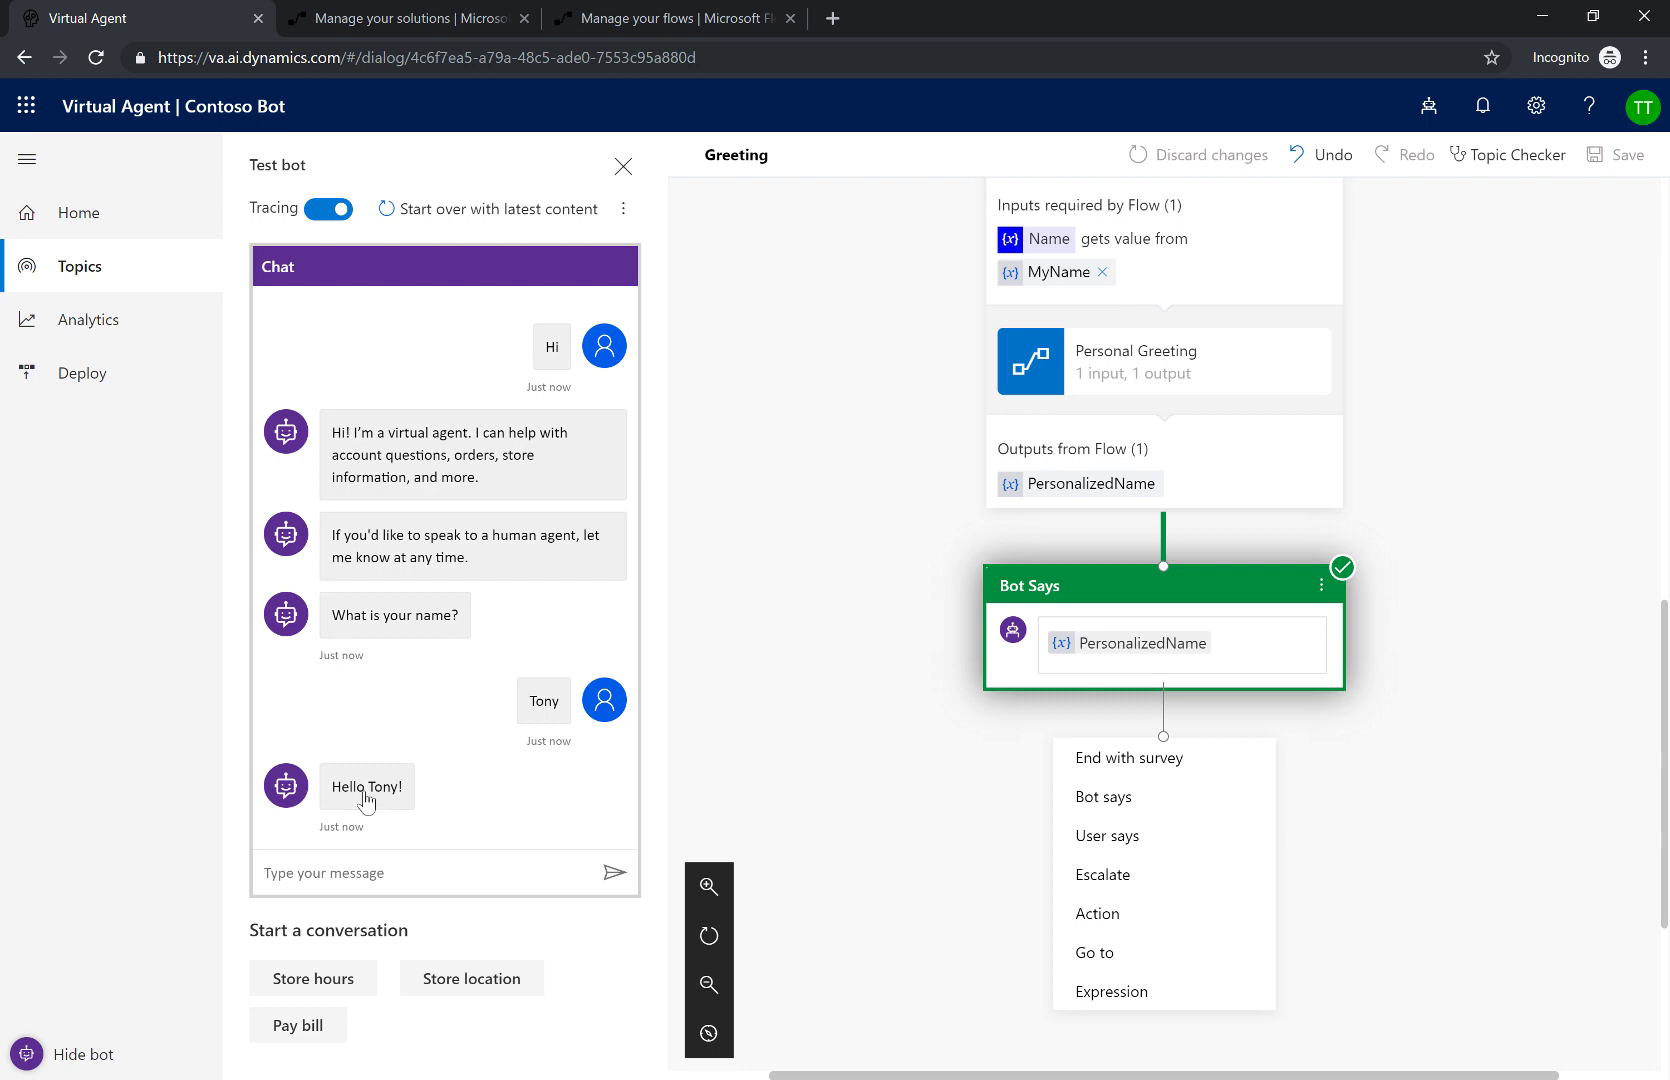
- Switch to Microsoft Flow, reload the Personal Greeting page to check its run history, and return to Virtual Agent
click(641, 27)
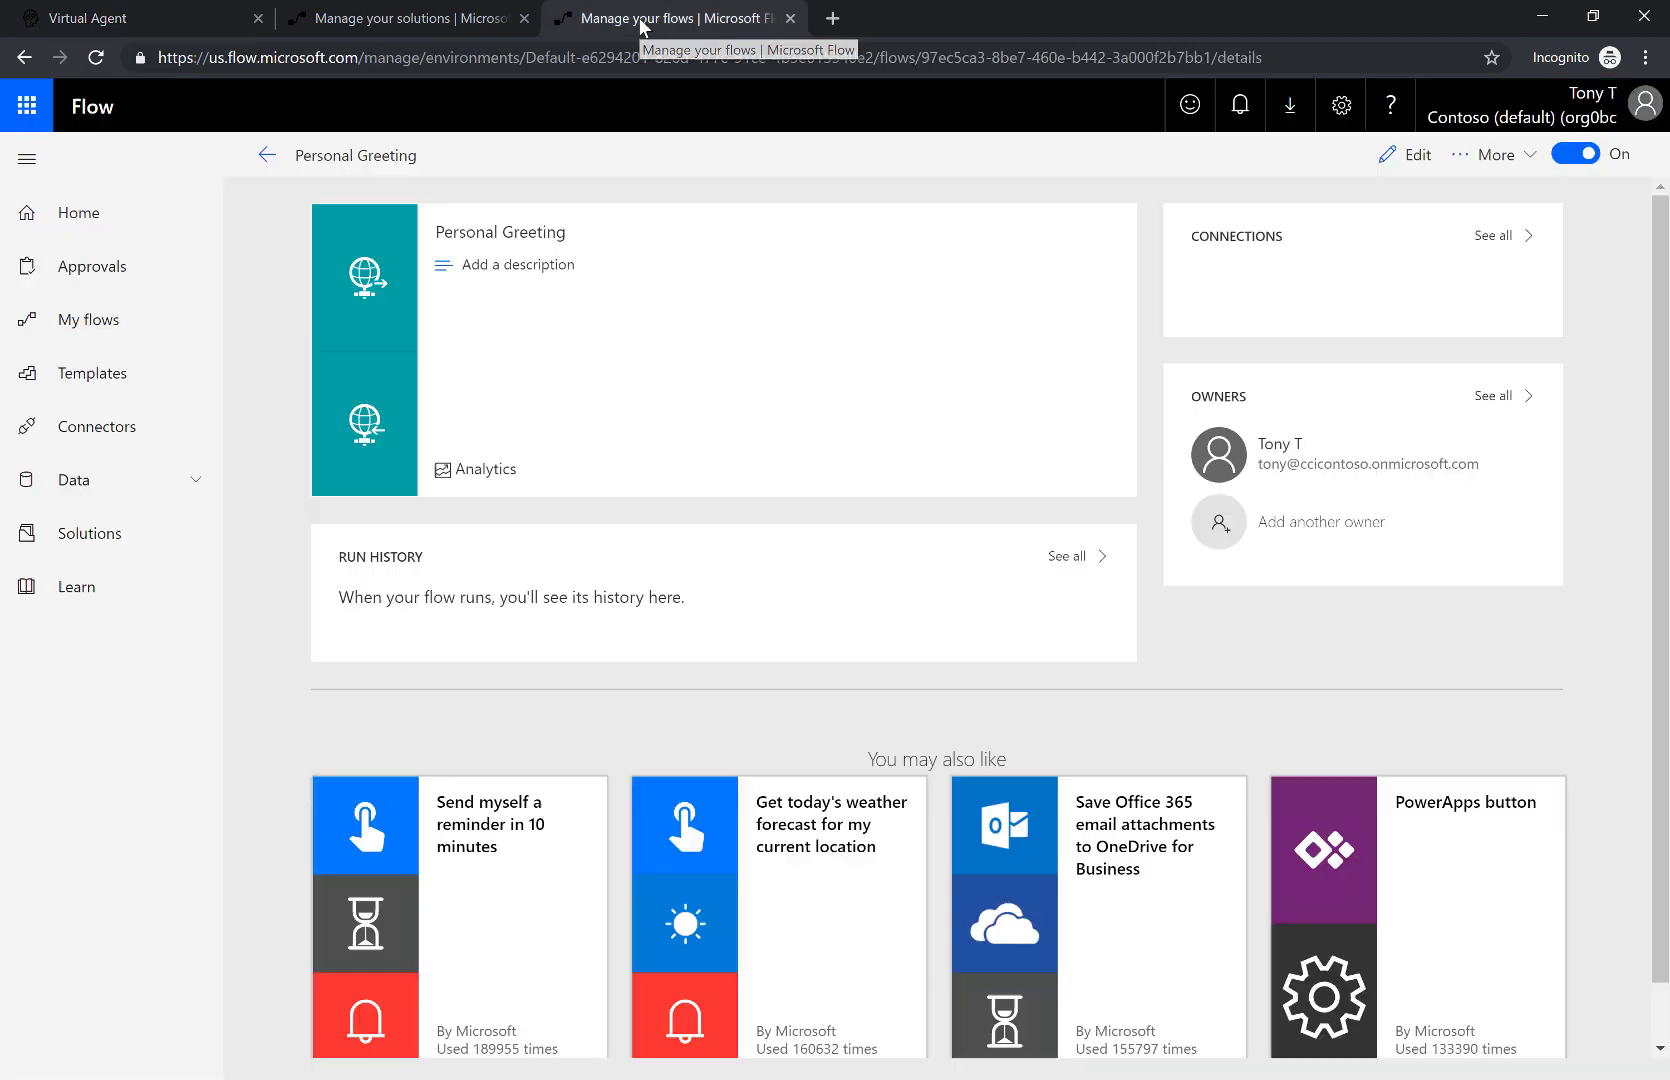
click(649, 53)
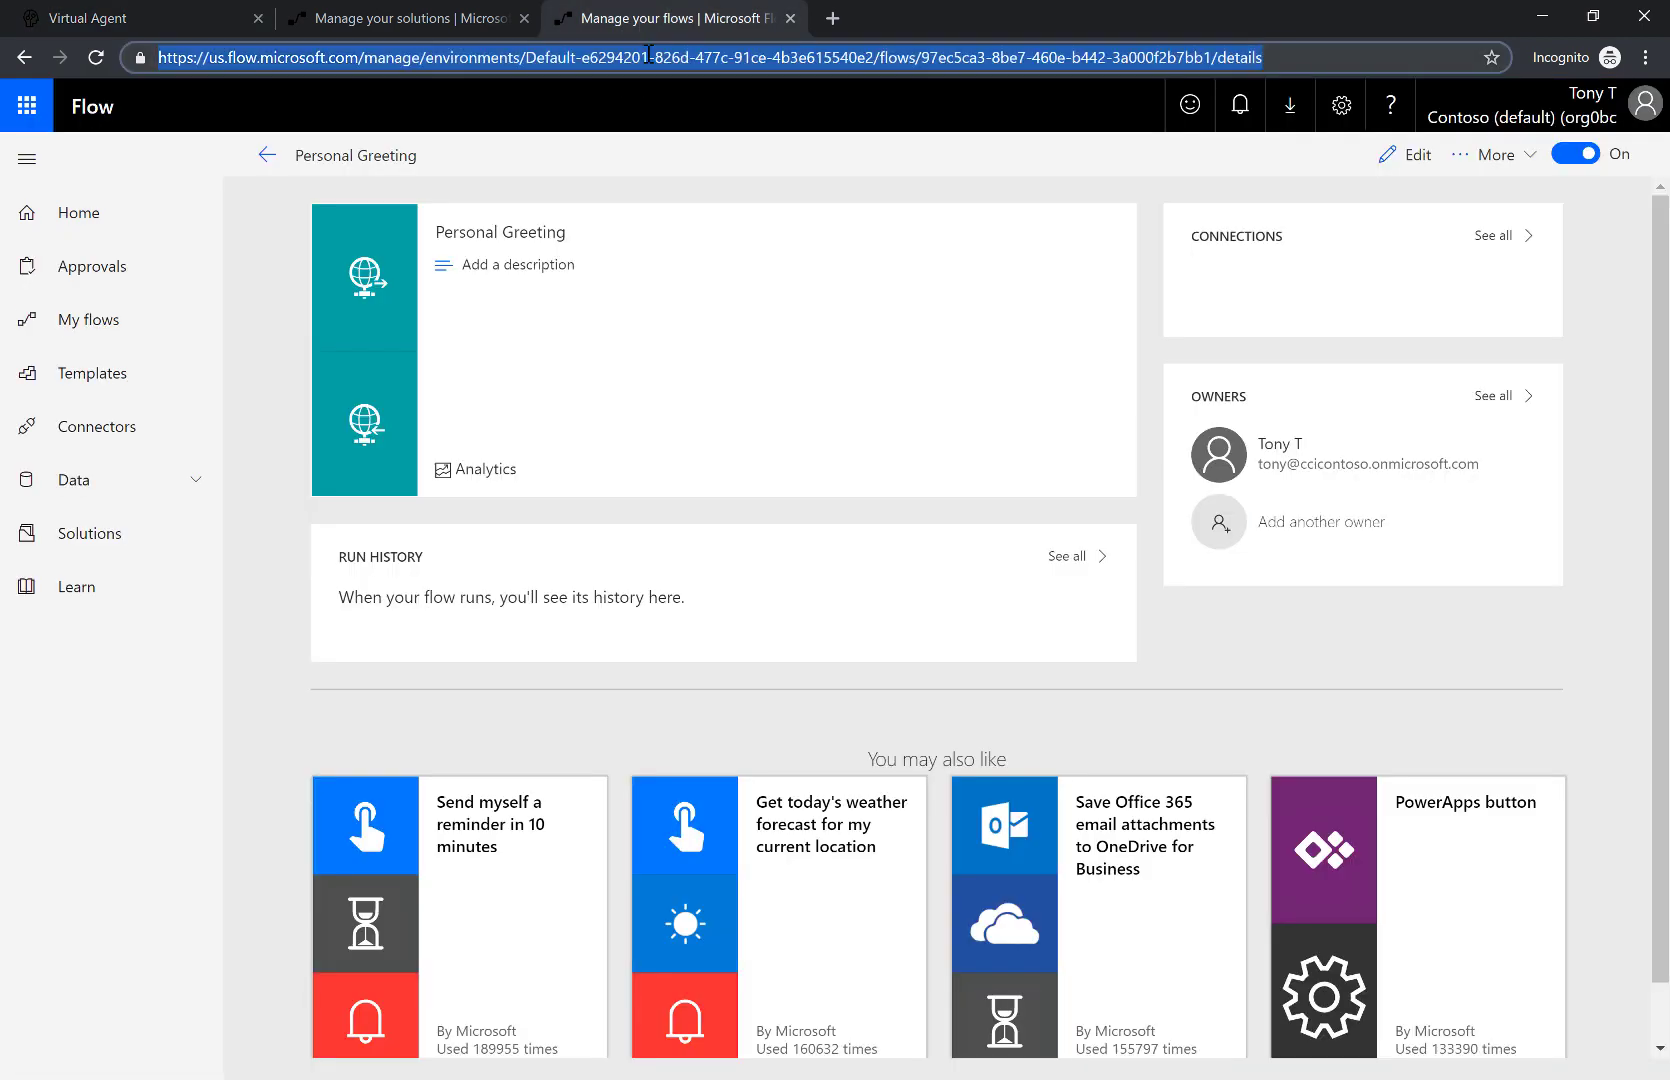
key(Return)
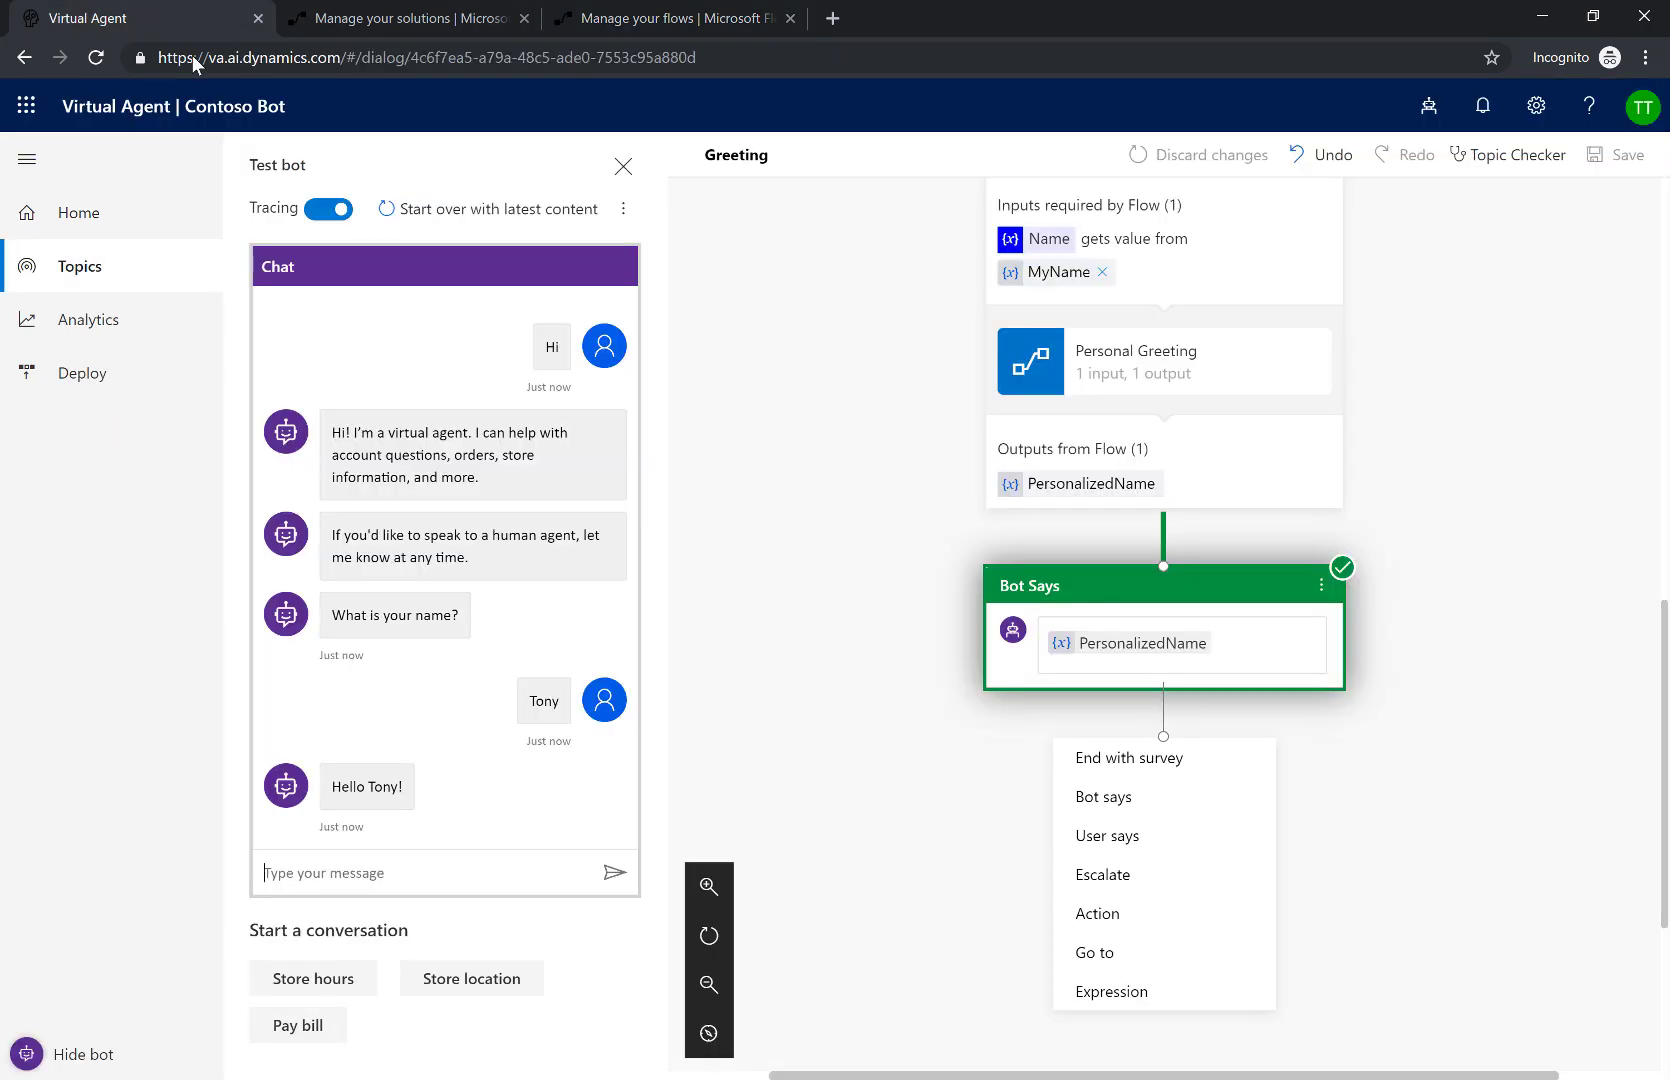
click(170, 18)
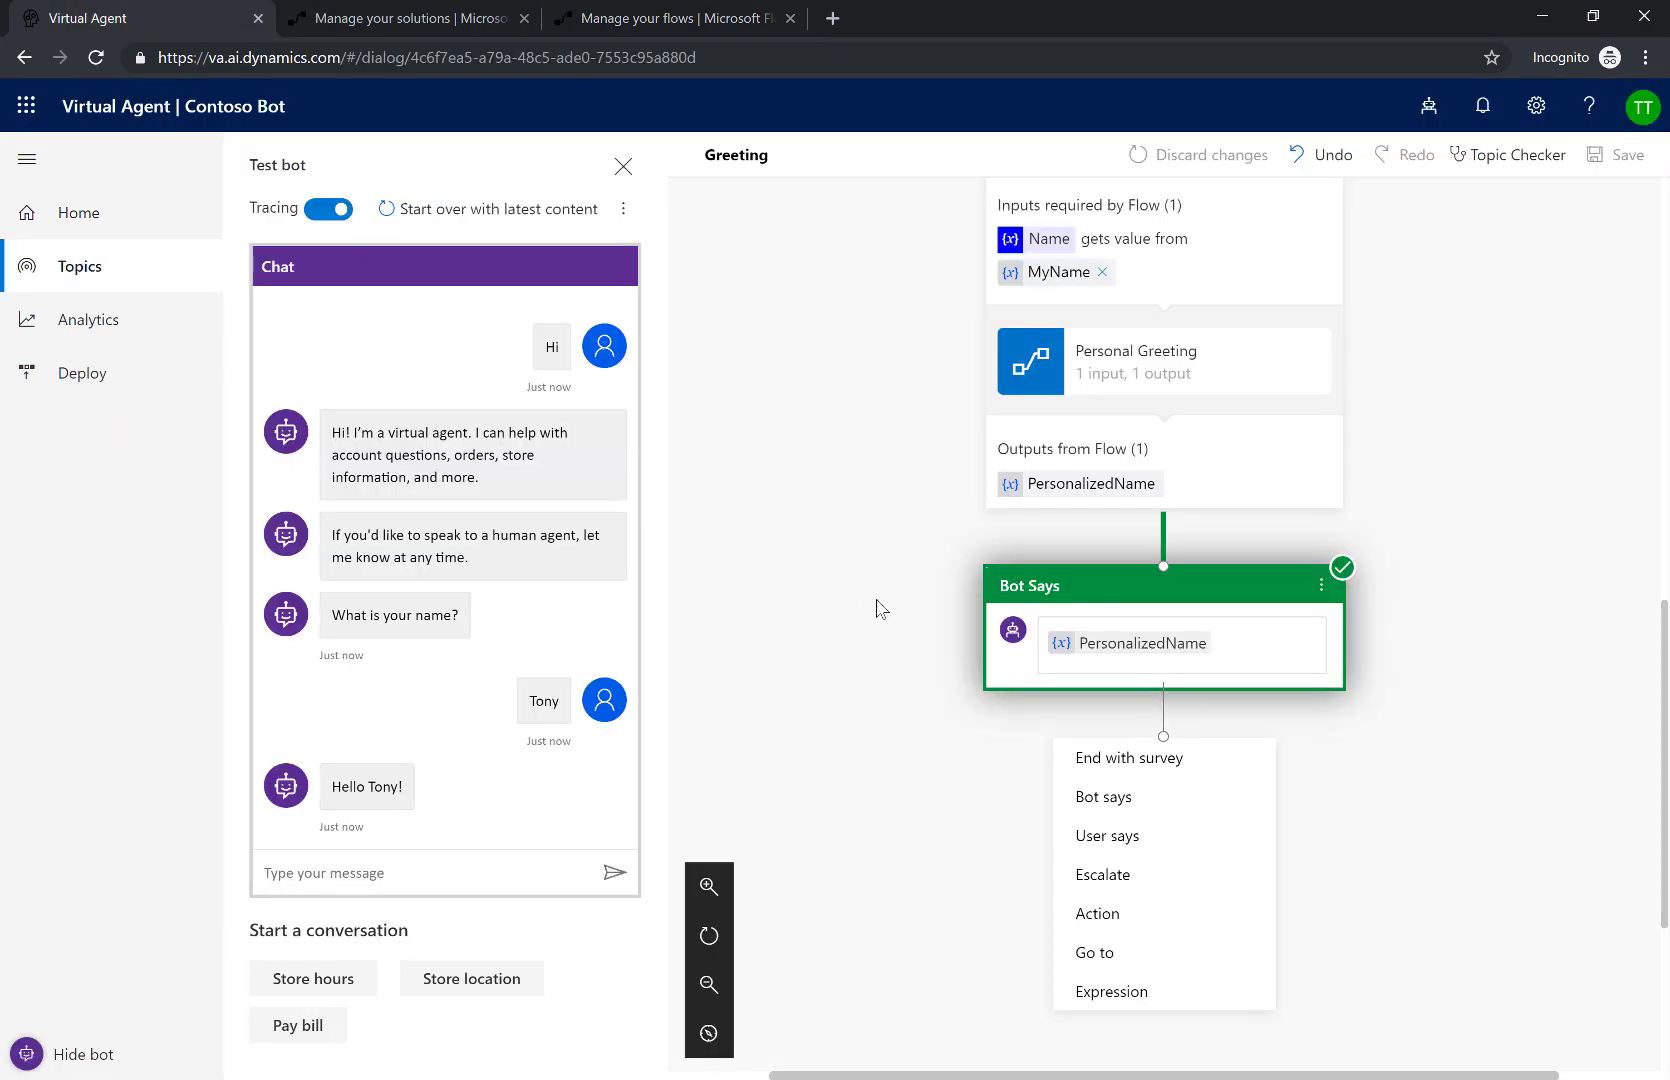